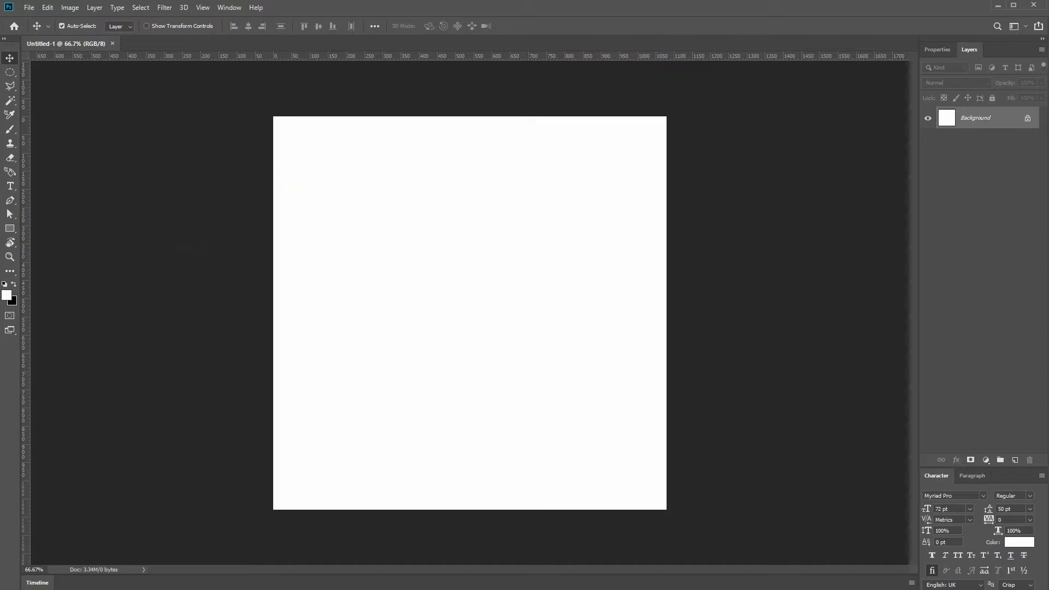
Step: Draw a 50 x 50 px square shape and give it a solid grey-brown fill
click(352, 178)
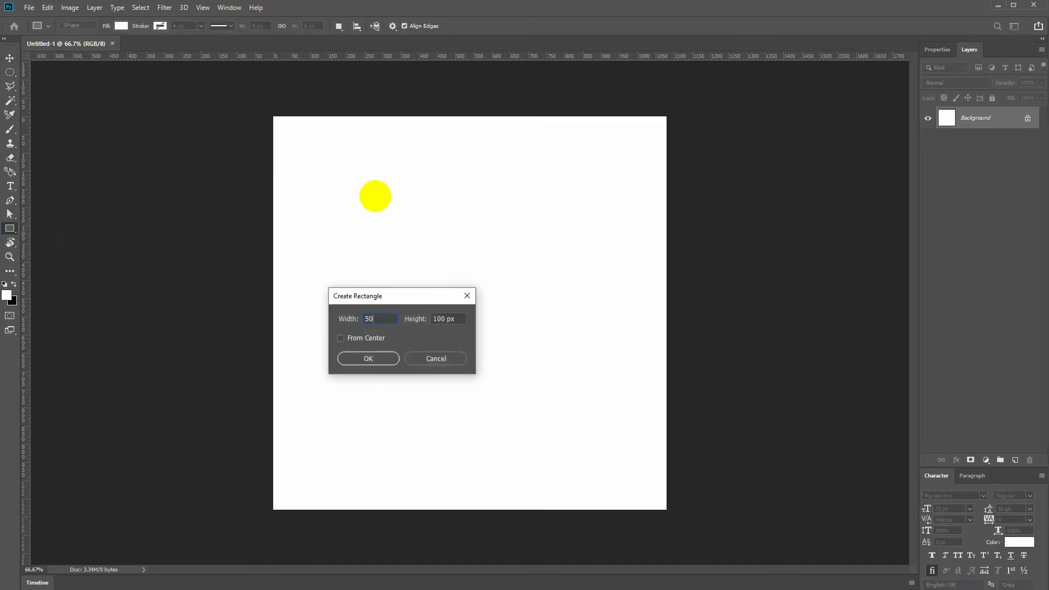
key(Return)
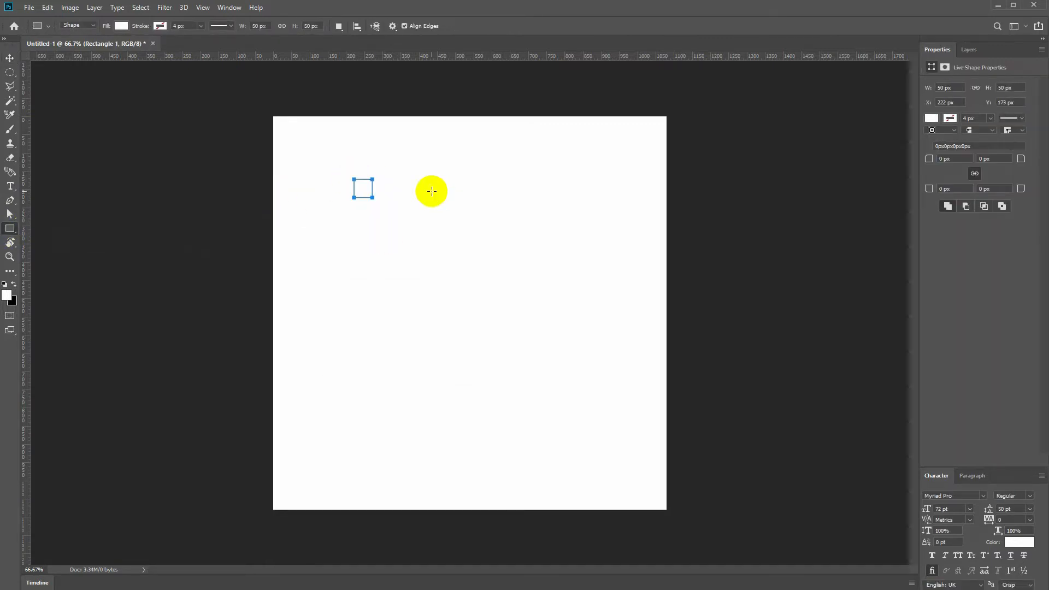
click(930, 118)
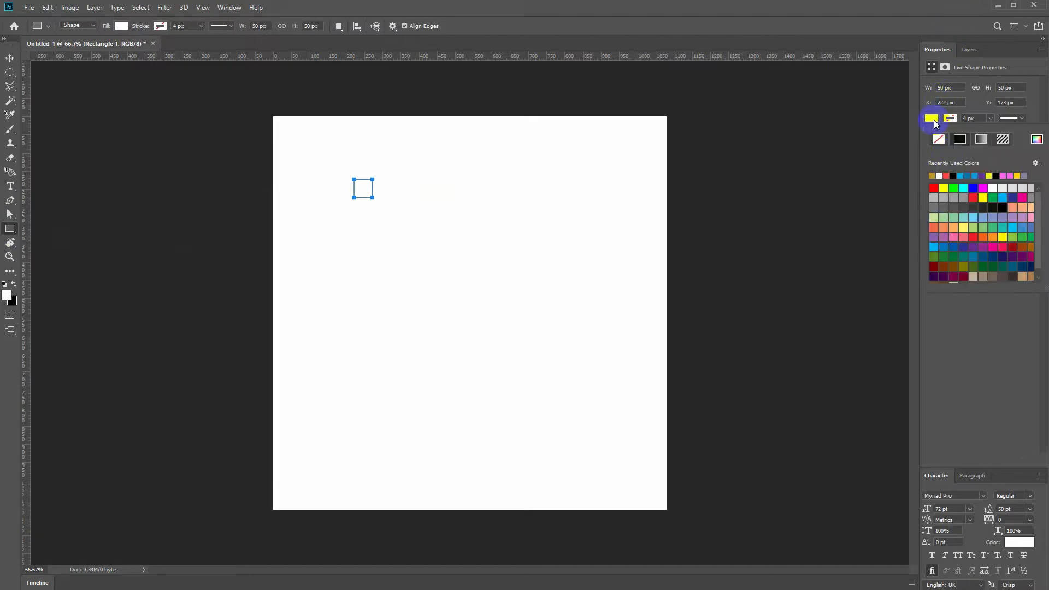
click(994, 274)
click(298, 77)
Step: Use the square in the canvas corners as a spacer to place guides 50 px inside all four edges
key(v)
drag(351, 192, 282, 137)
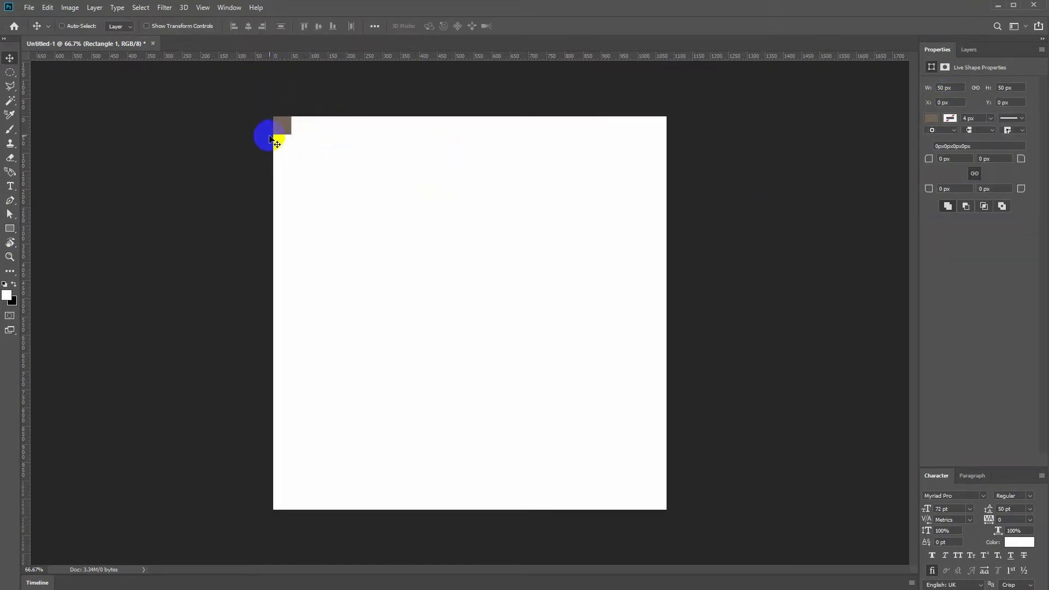
drag(36, 140, 291, 155)
drag(240, 64, 660, 505)
drag(424, 55, 445, 491)
drag(28, 201, 648, 311)
Step: Delete the grey-brown spacer square from the canvas
click(674, 475)
click(662, 507)
key(Delete)
Step: Create a 1080 x 1080 px rectangle and align it with the canvas at X 0 px, Y 0 px
scroll(455, 250, up, 1)
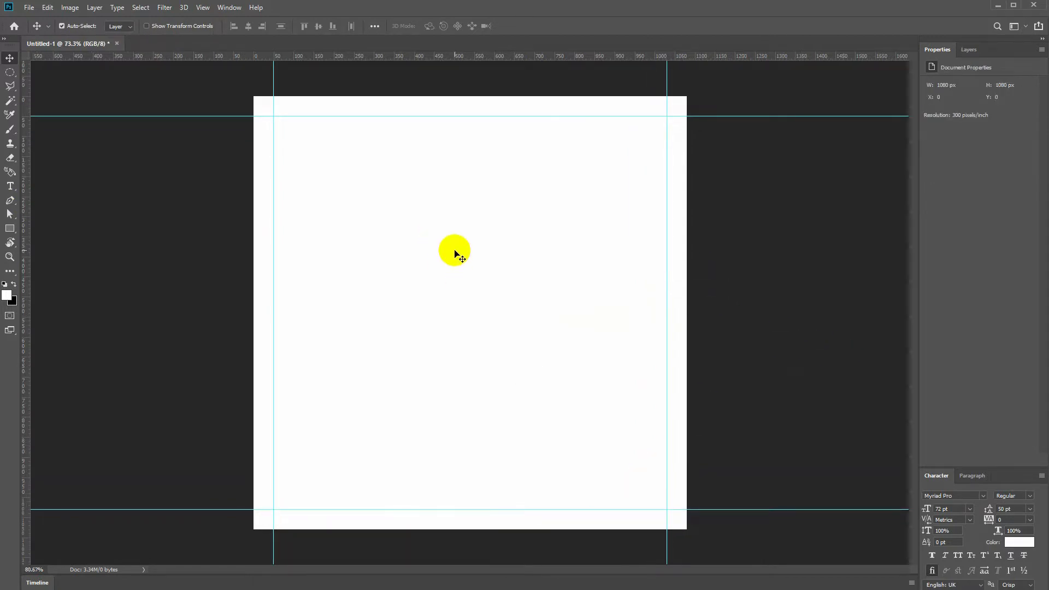
scroll(454, 250, up, 1)
click(12, 230)
click(237, 83)
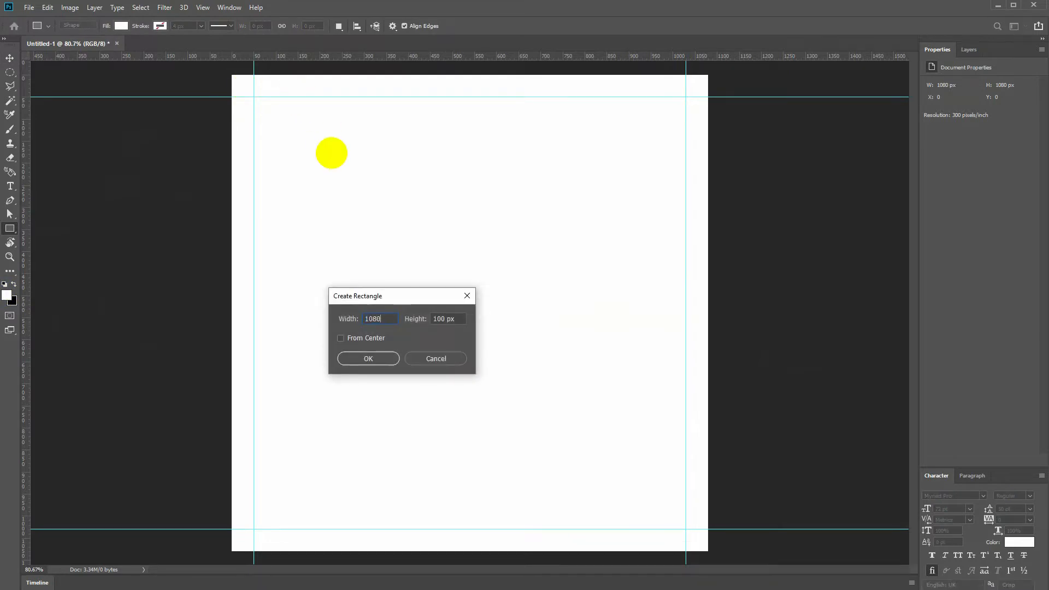
key(Return)
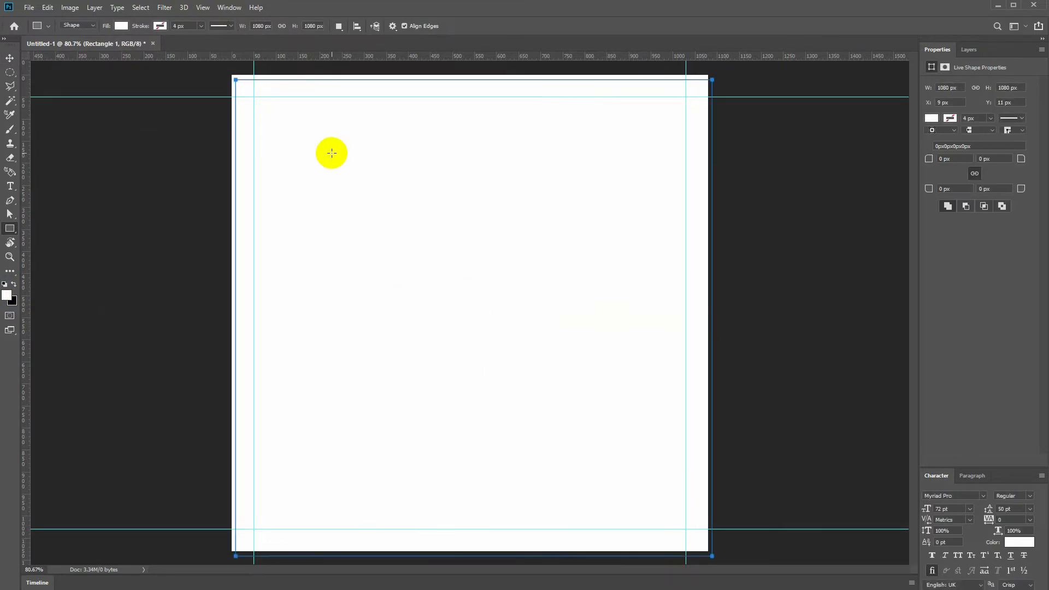
key(v)
drag(316, 176, 312, 169)
Step: Fill the large rectangle with a black-to-white radial gradient and reverse its direction
key(u)
click(121, 25)
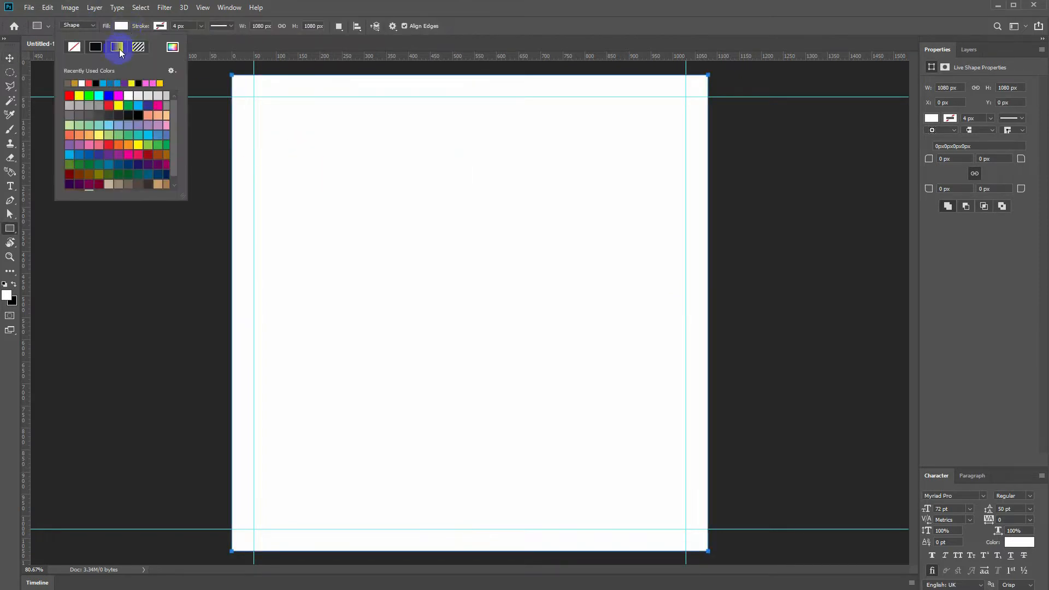
click(120, 48)
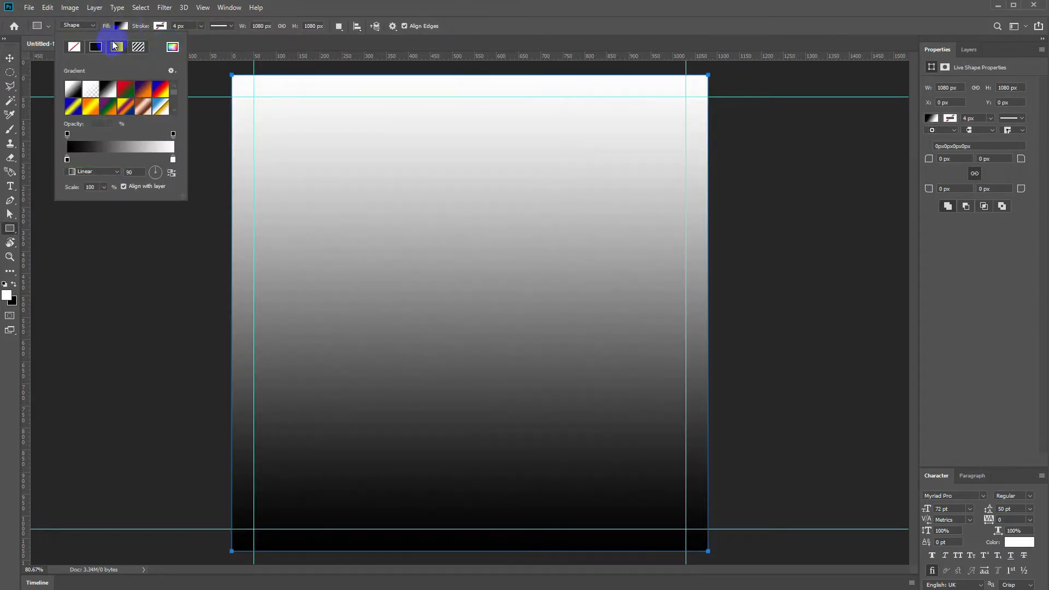
click(104, 172)
click(98, 188)
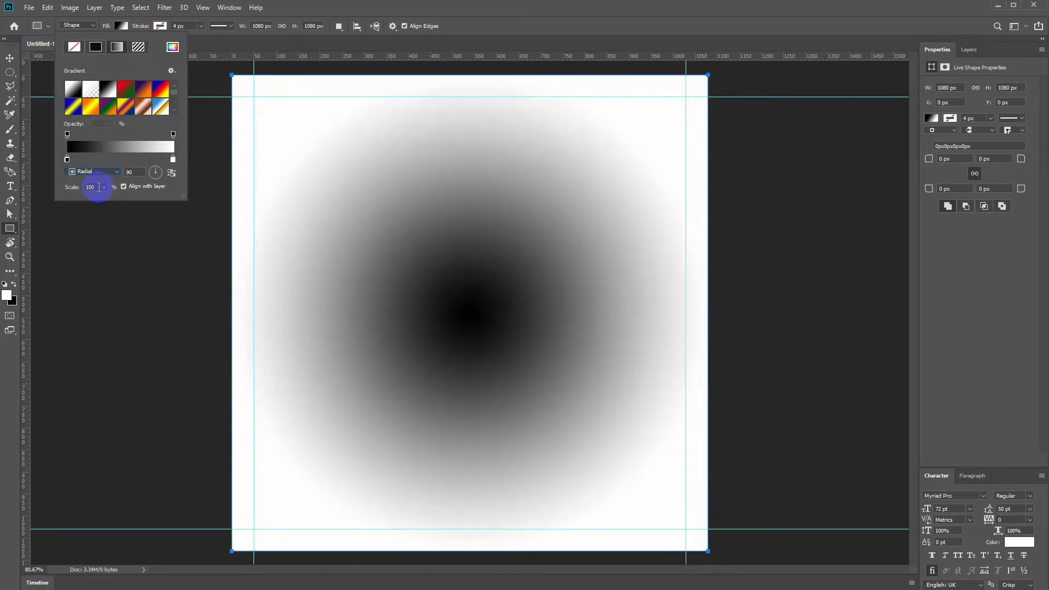
click(173, 173)
Step: Recolour the gradient's black stop to very dark red 280101 and its white stop to a brighter red, about 8e1111
double_click(67, 161)
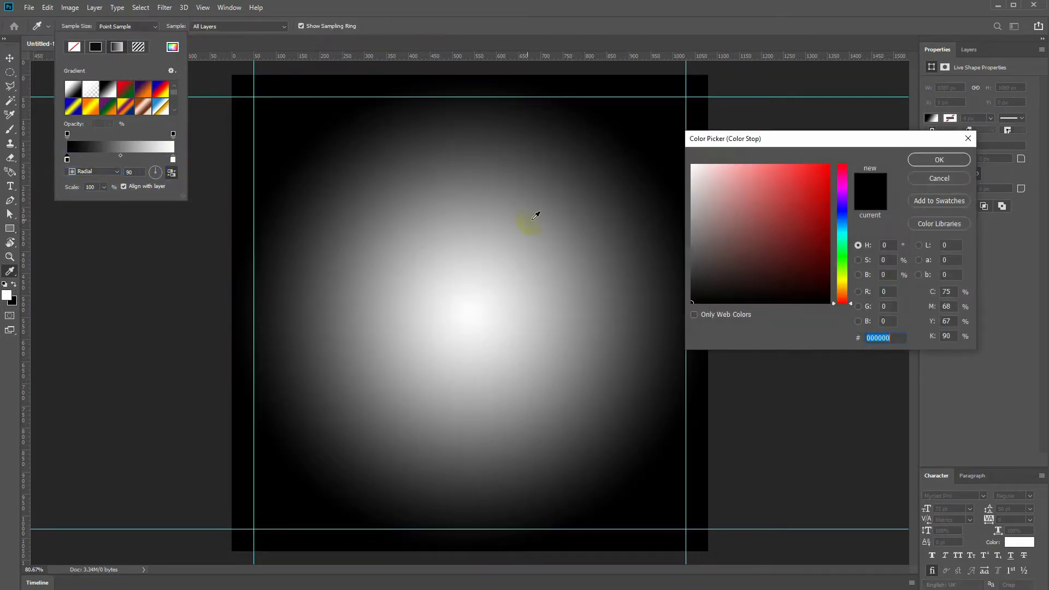
drag(819, 273, 828, 282)
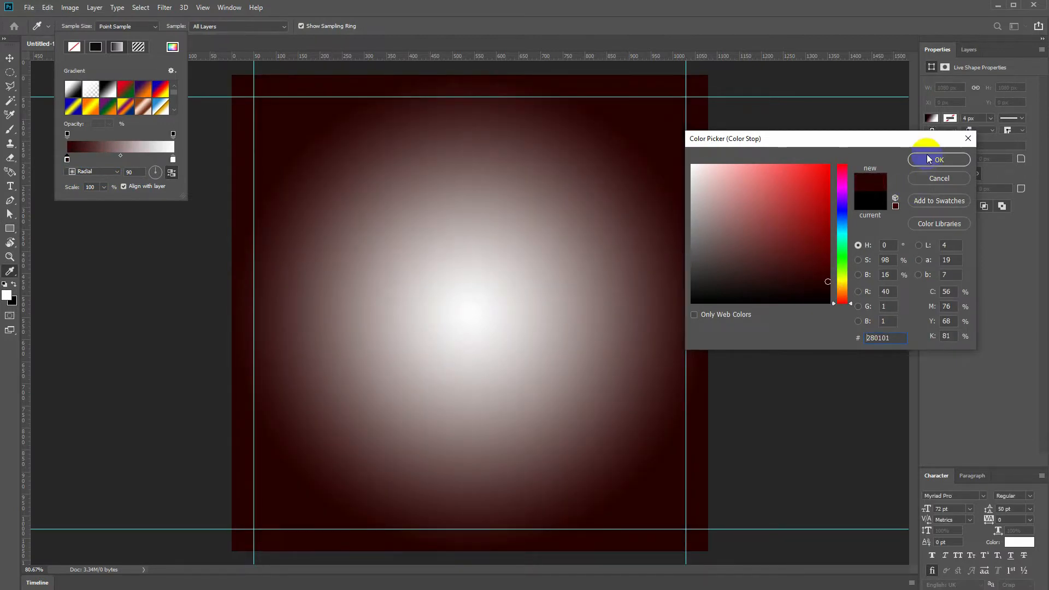
click(929, 159)
click(173, 160)
double_click(173, 161)
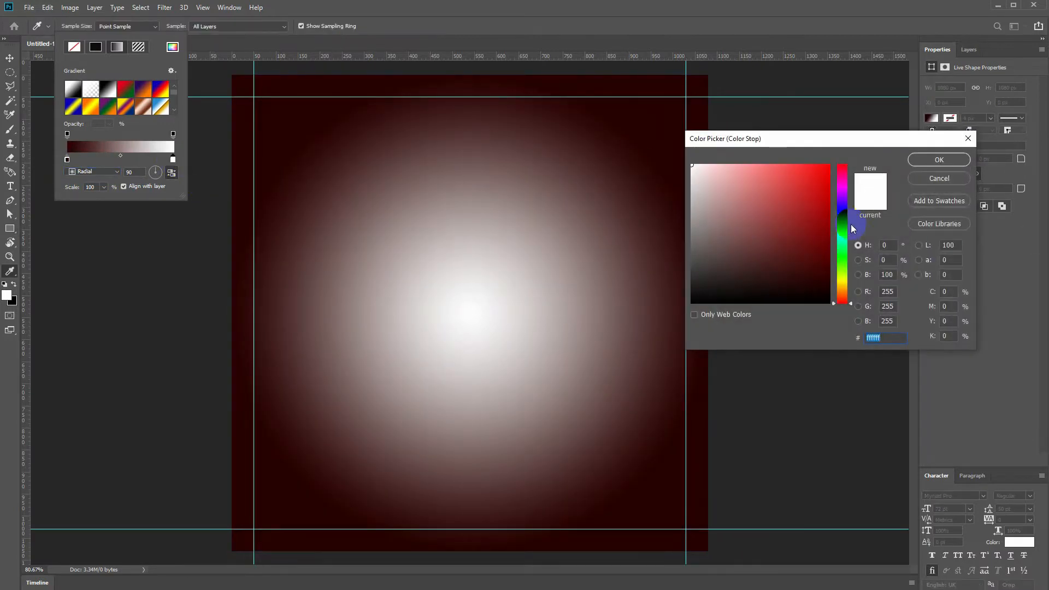
click(837, 183)
drag(836, 182, 813, 226)
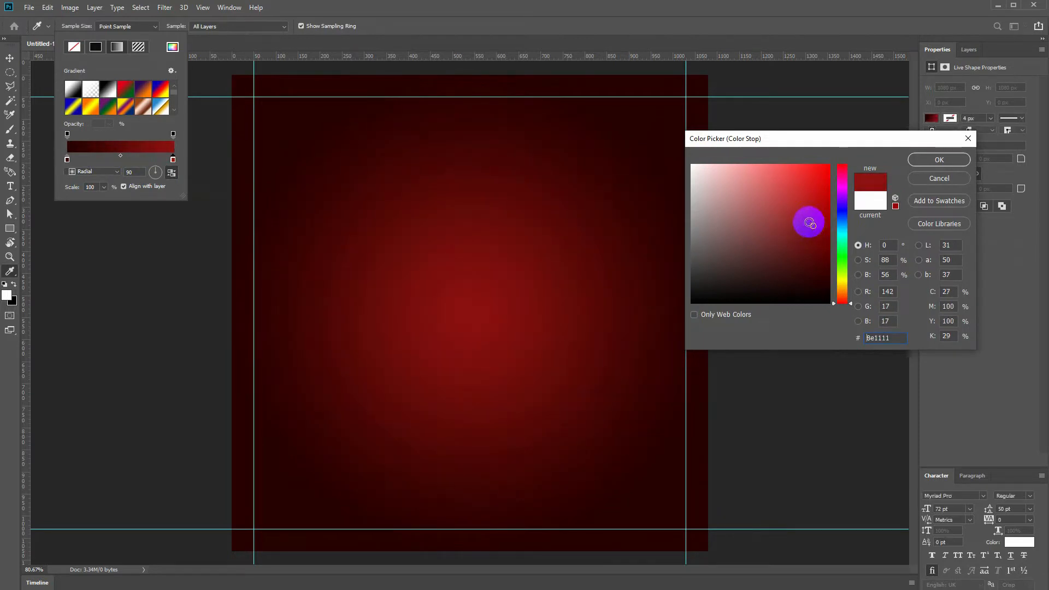
click(935, 159)
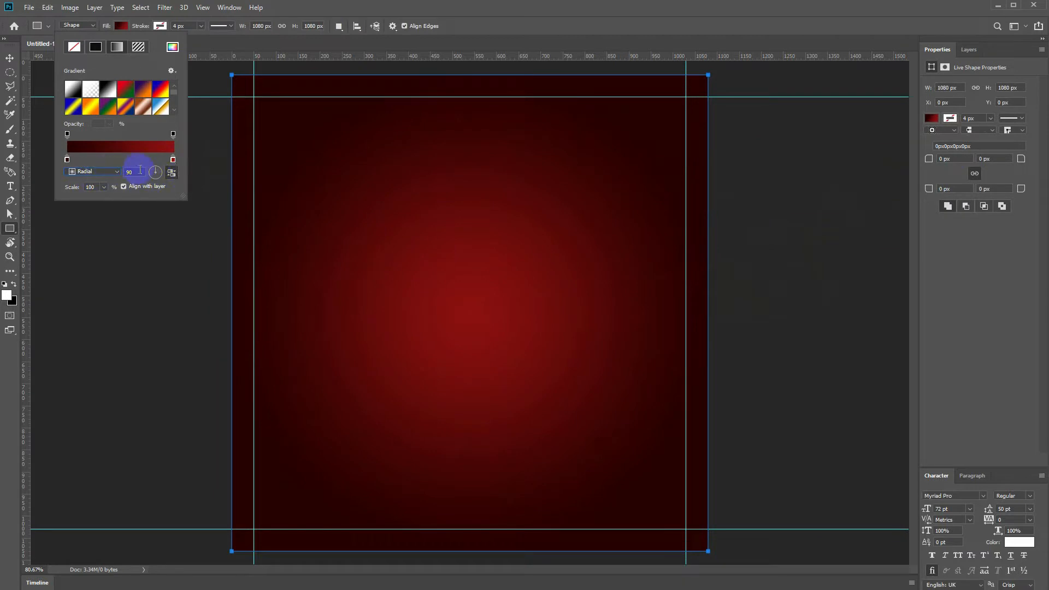
Step: Set the rectangle's radial gradient scale to 155%
click(104, 187)
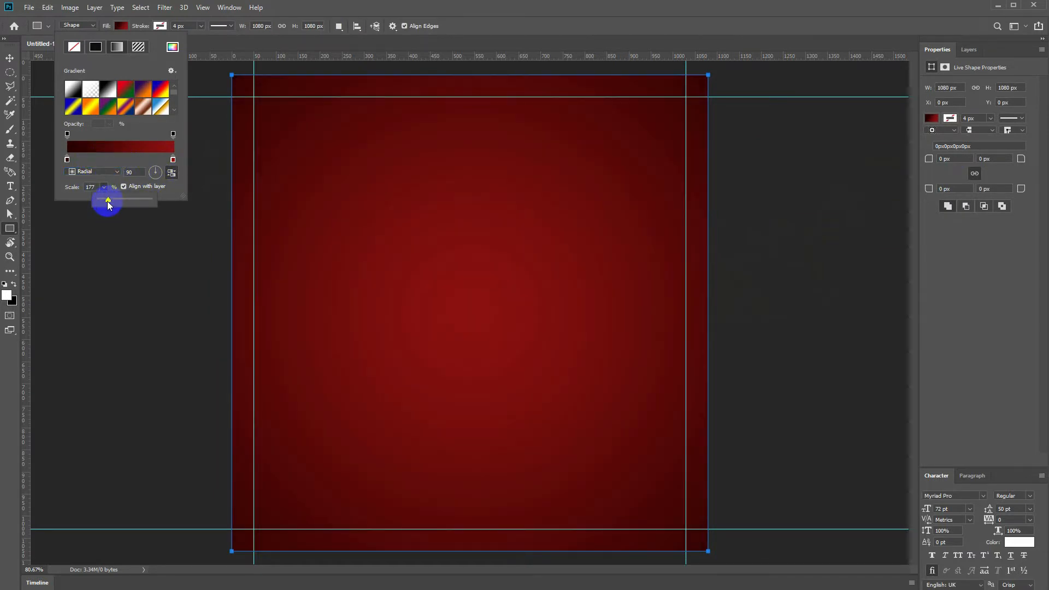
drag(109, 204, 107, 204)
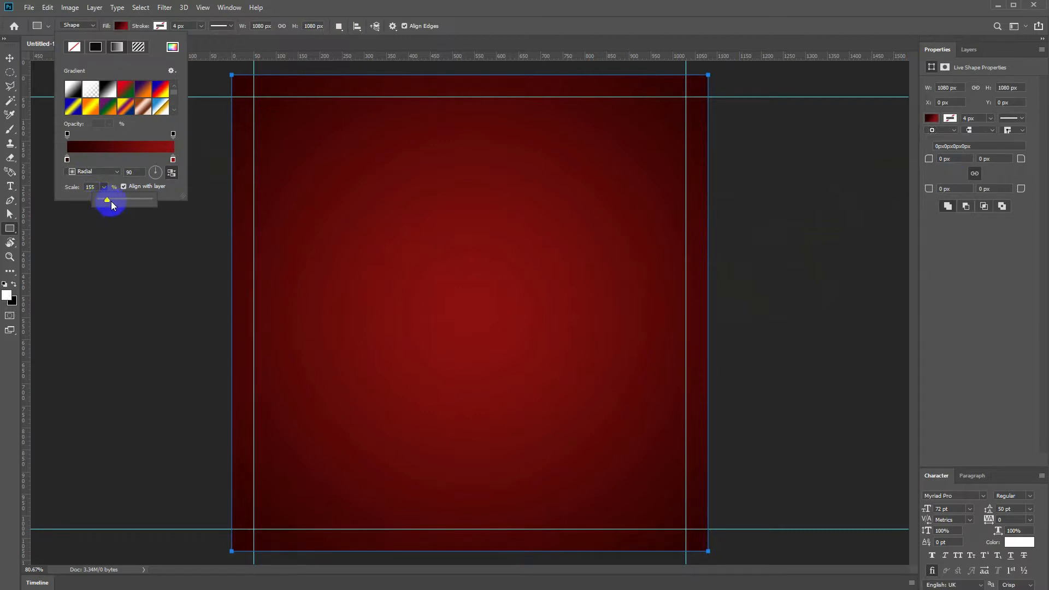
click(225, 192)
key(Escape)
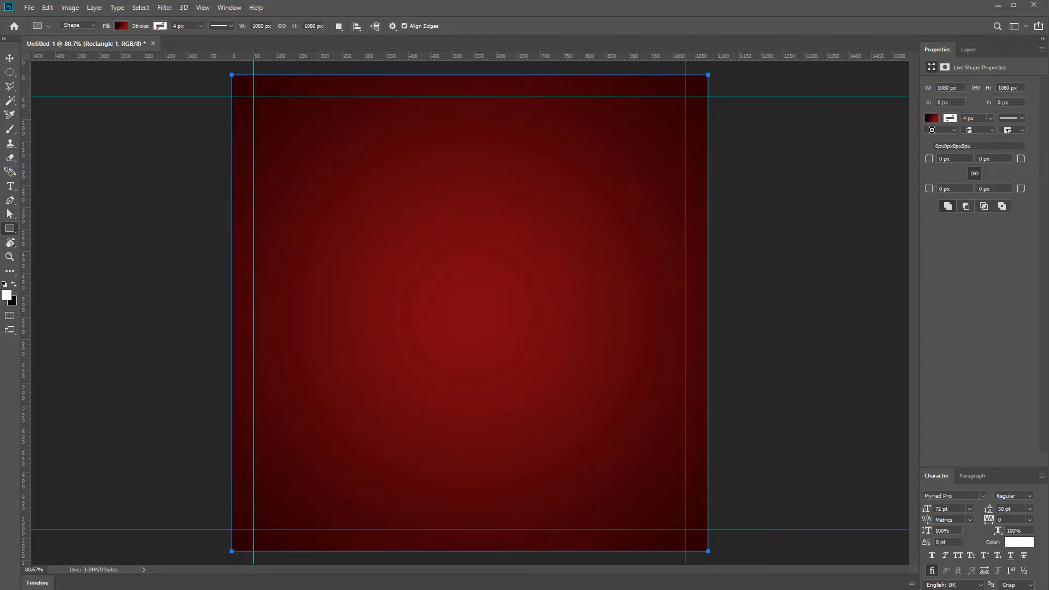
Step: Place the white line-pattern image pngwing.com (2) across the full canvas and flip it vertically
drag(467, 339, 467, 340)
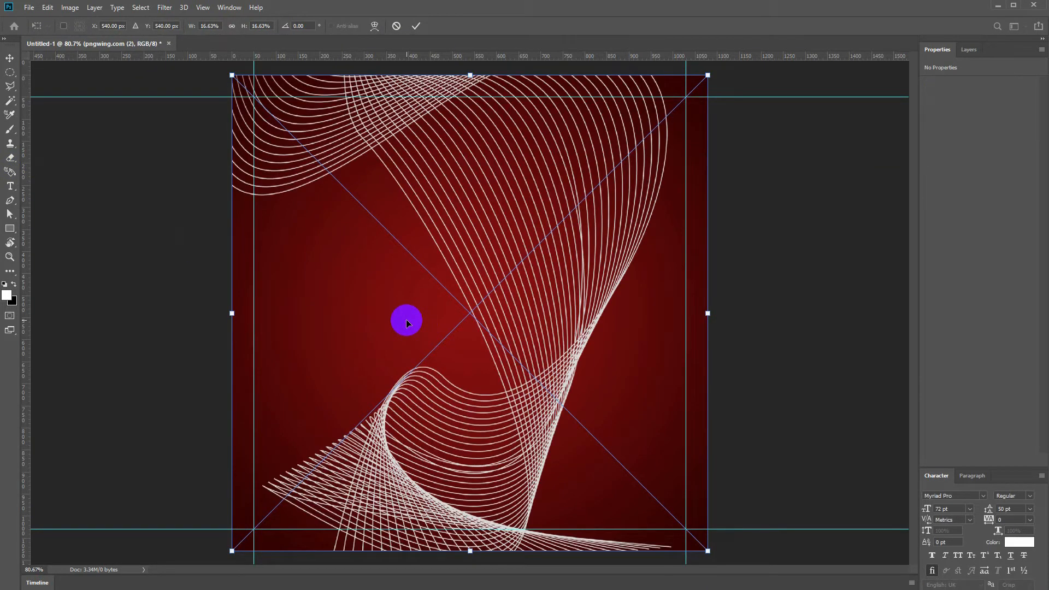
key(Return)
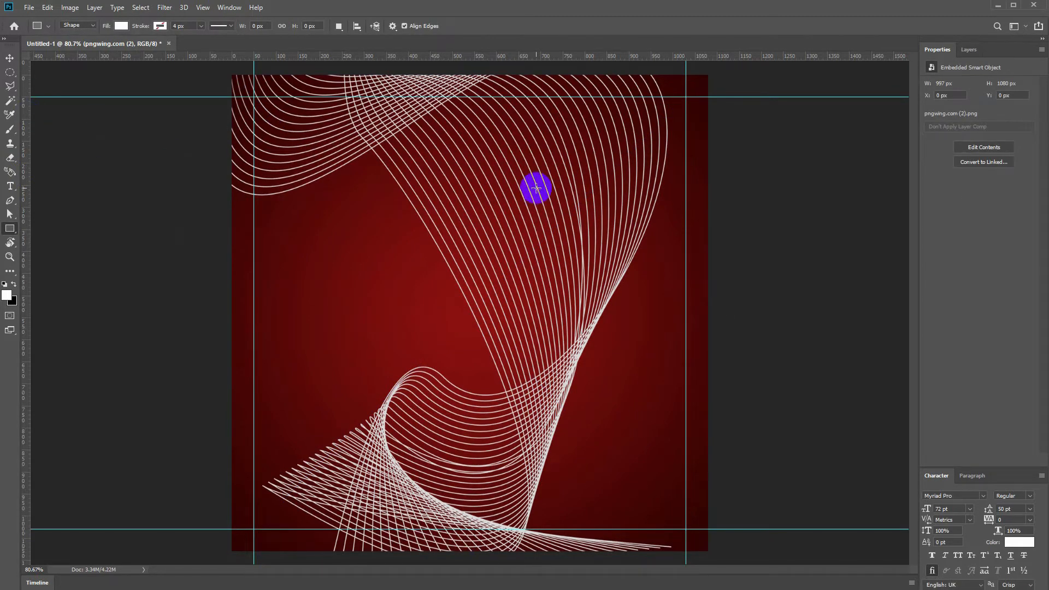
key(ctrl+t)
right_click(532, 216)
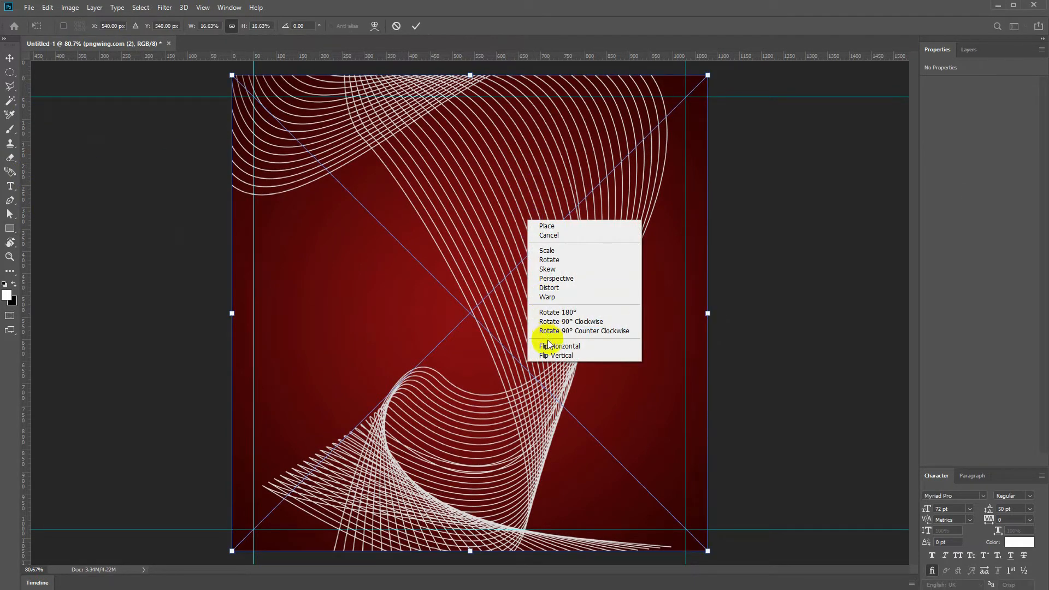
click(546, 350)
right_click(464, 241)
click(473, 216)
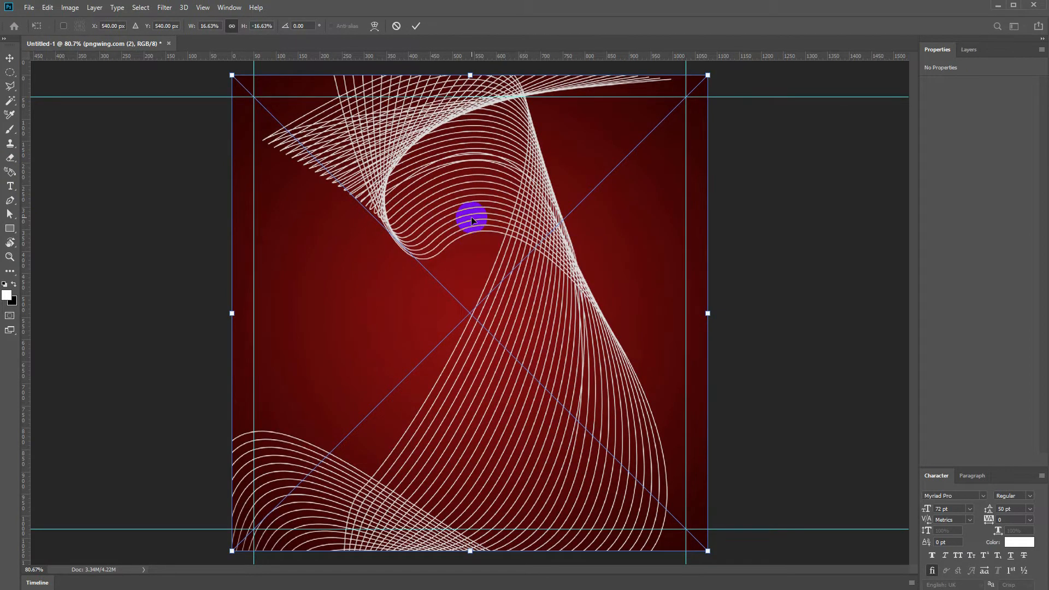
key(u)
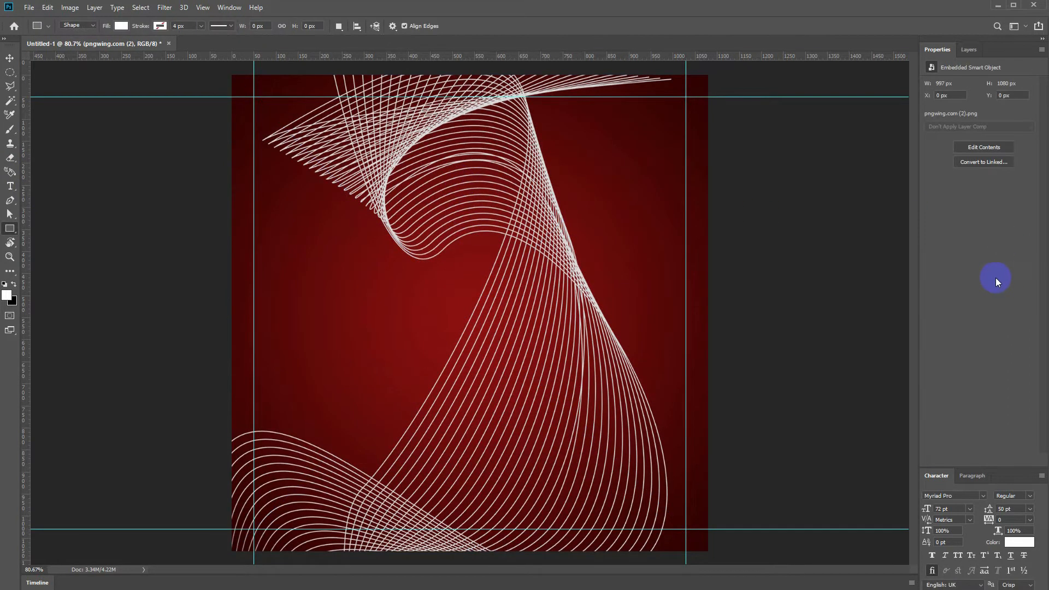
Step: Set the line-pattern layer's blend mode to Overlay
click(965, 53)
click(946, 82)
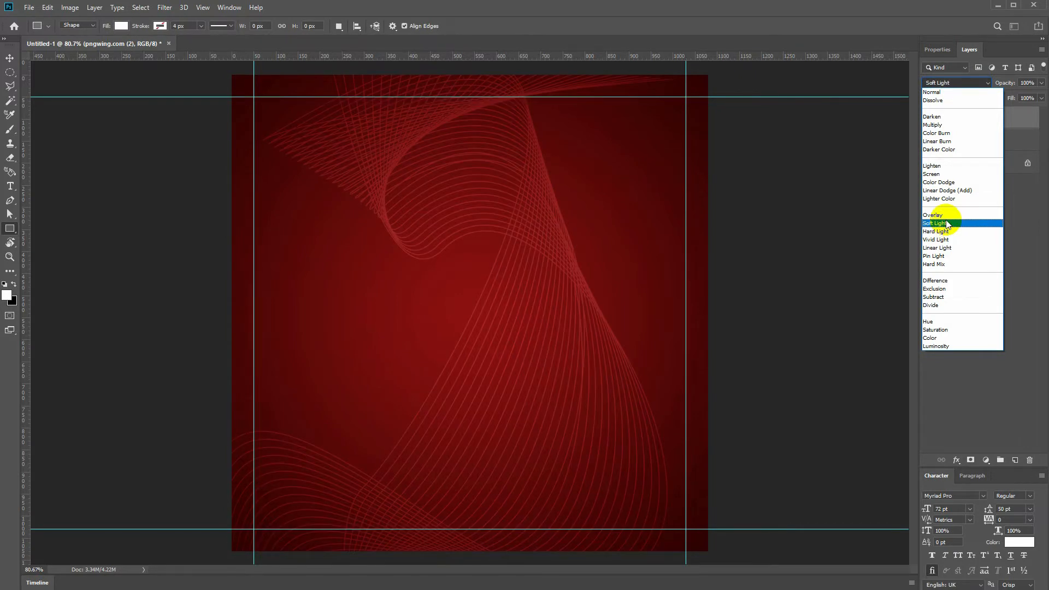
click(948, 217)
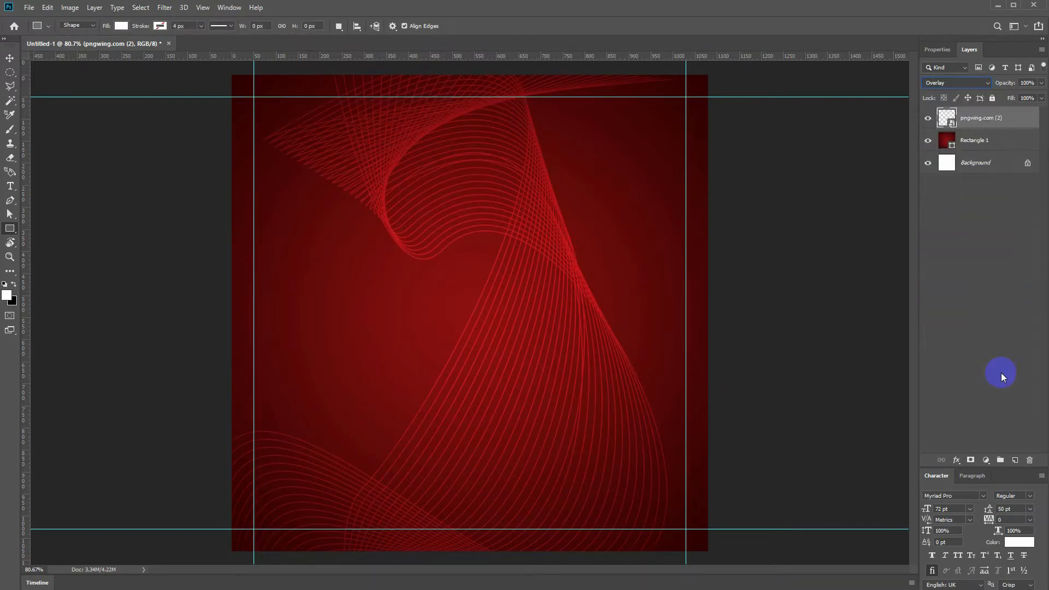
Step: Add a layer mask to the line-pattern layer and choose a black-to-white gradient for the Gradient tool with default colours
click(969, 462)
key(g)
key(d)
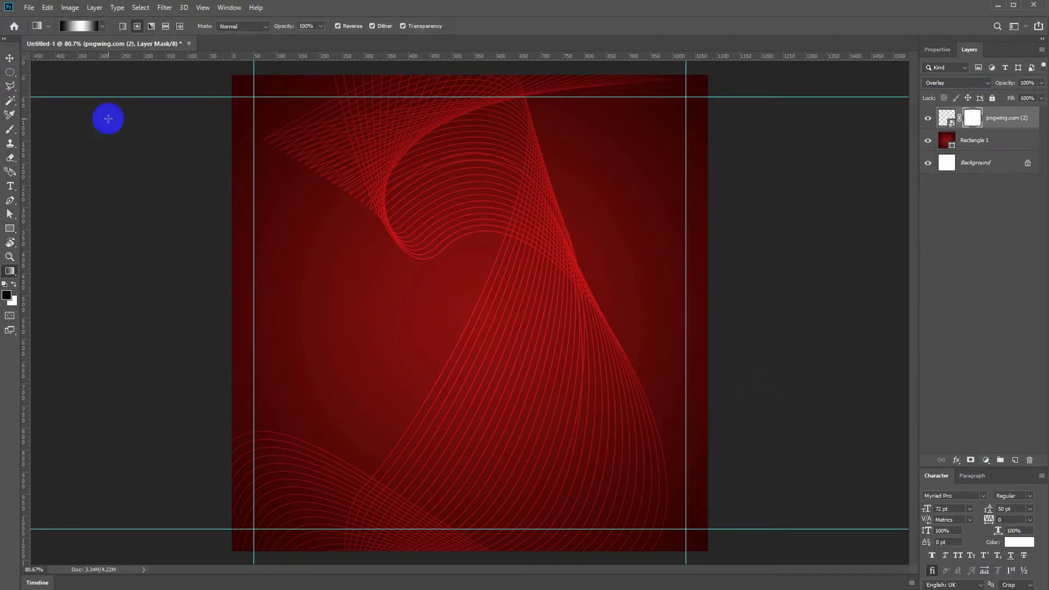
click(106, 27)
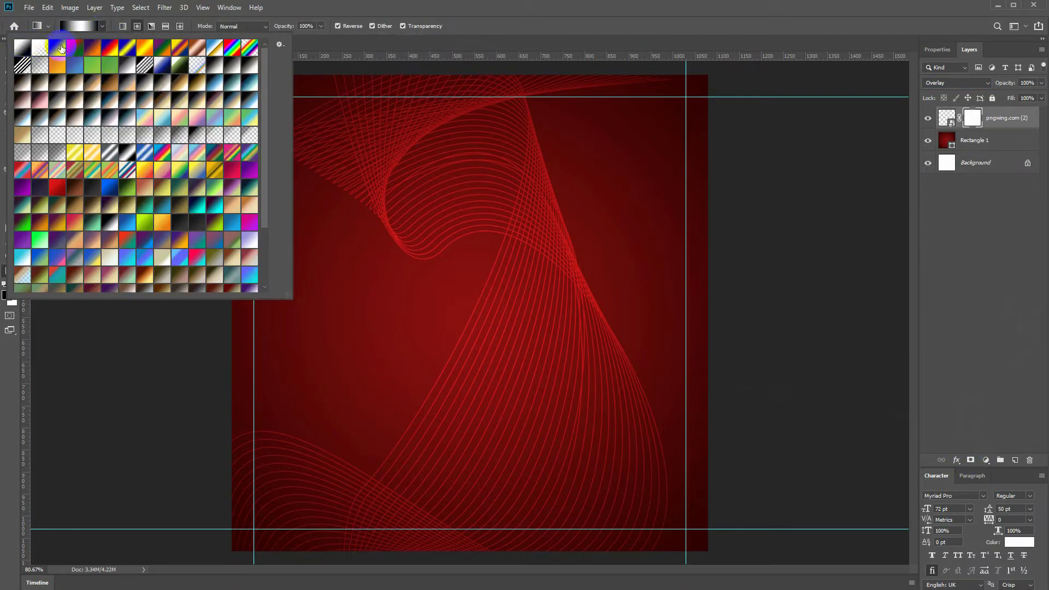
click(63, 49)
click(113, 27)
Step: Turn off gradient reversal and fade the pattern's centre by drawing a radial gradient outward on the layer mask
drag(496, 308, 514, 146)
key(ctrl+z)
click(338, 26)
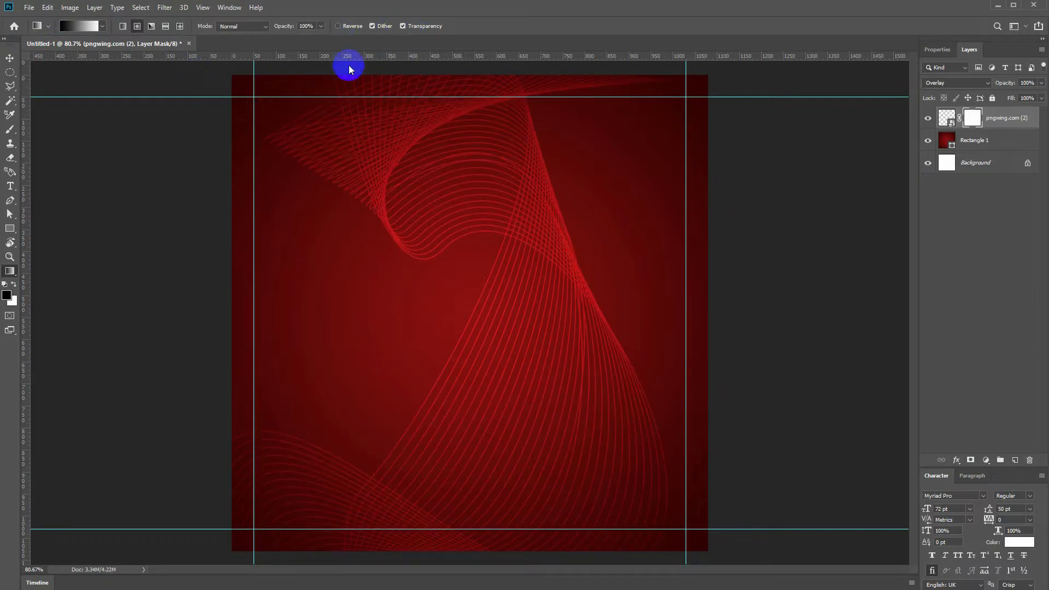
drag(480, 323, 461, 71)
drag(480, 318, 506, 151)
drag(487, 348, 991, 325)
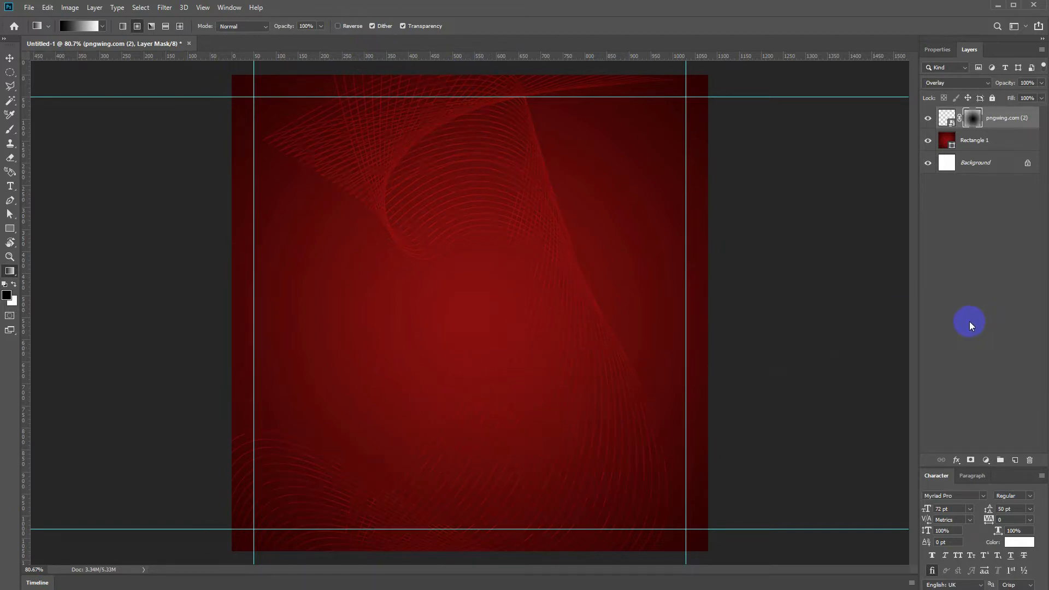
Step: Set the mask gradient's midpoint location to 66% and redraw the radial fade from the canvas centre outward
click(70, 26)
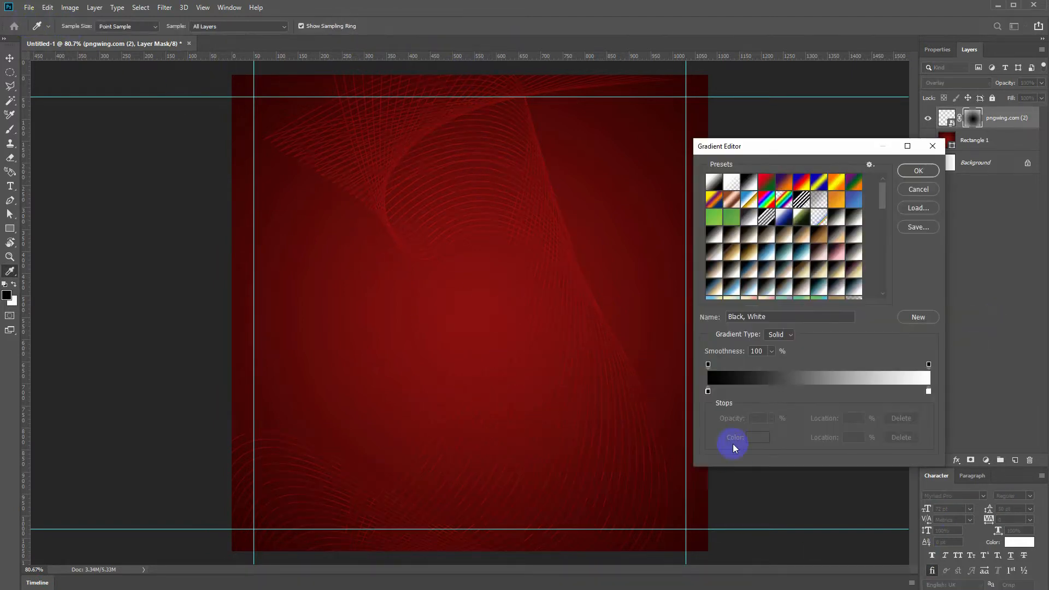
click(707, 391)
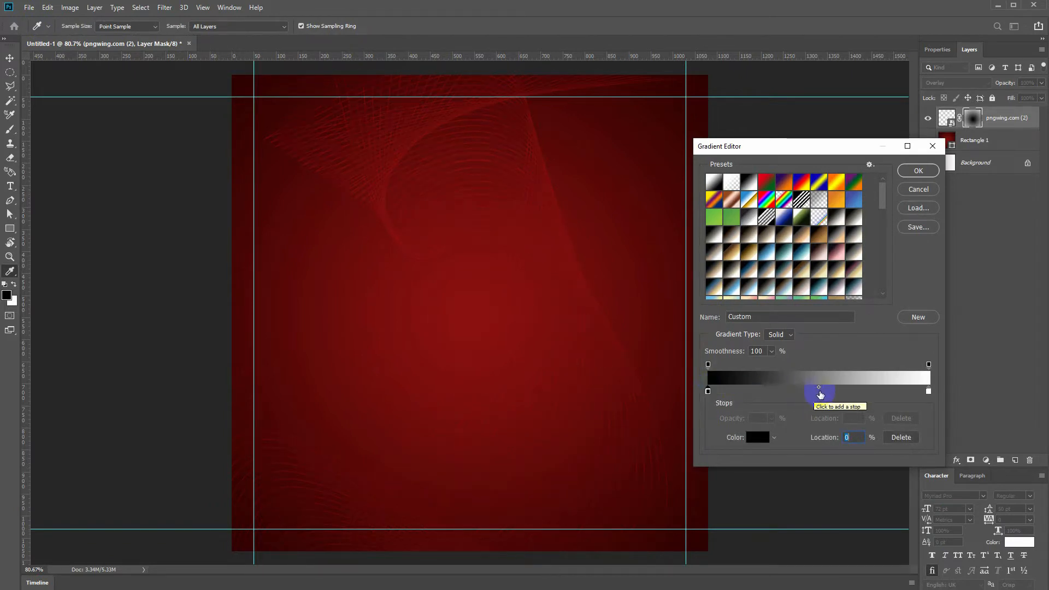
drag(819, 387, 854, 387)
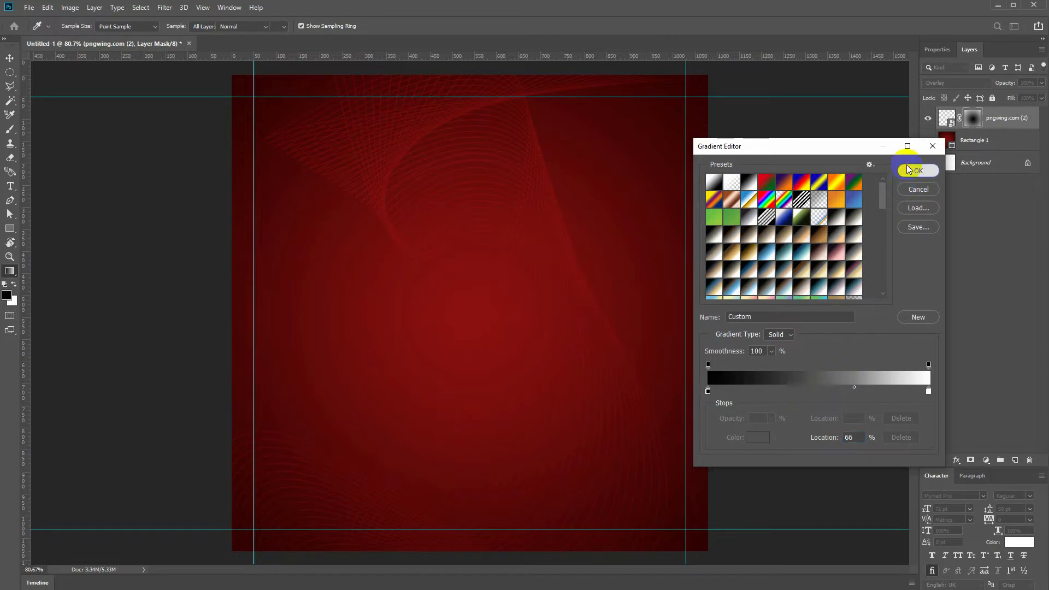
click(914, 168)
drag(480, 290, 994, 296)
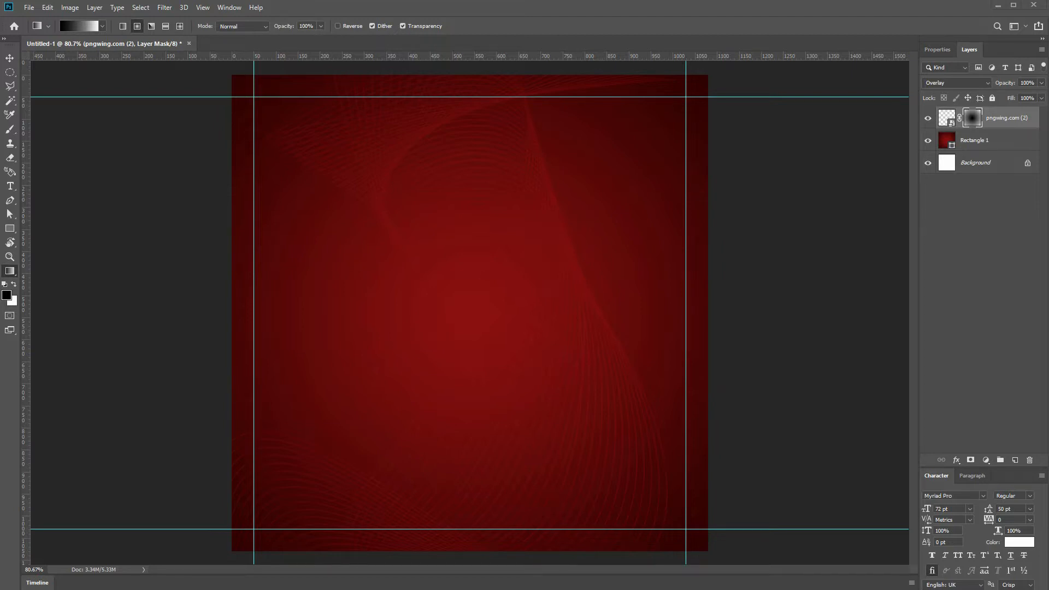
Step: Place the headphones image, scale it proportionally to about 17% and move it into the canvas's right half
drag(429, 321, 591, 375)
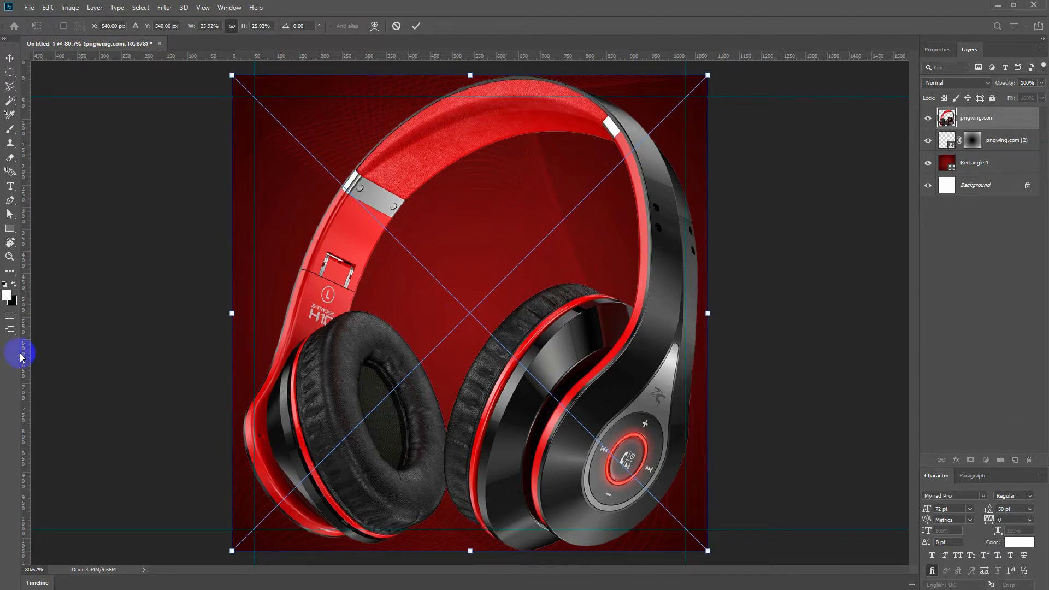
drag(707, 551, 636, 465)
drag(517, 385, 584, 389)
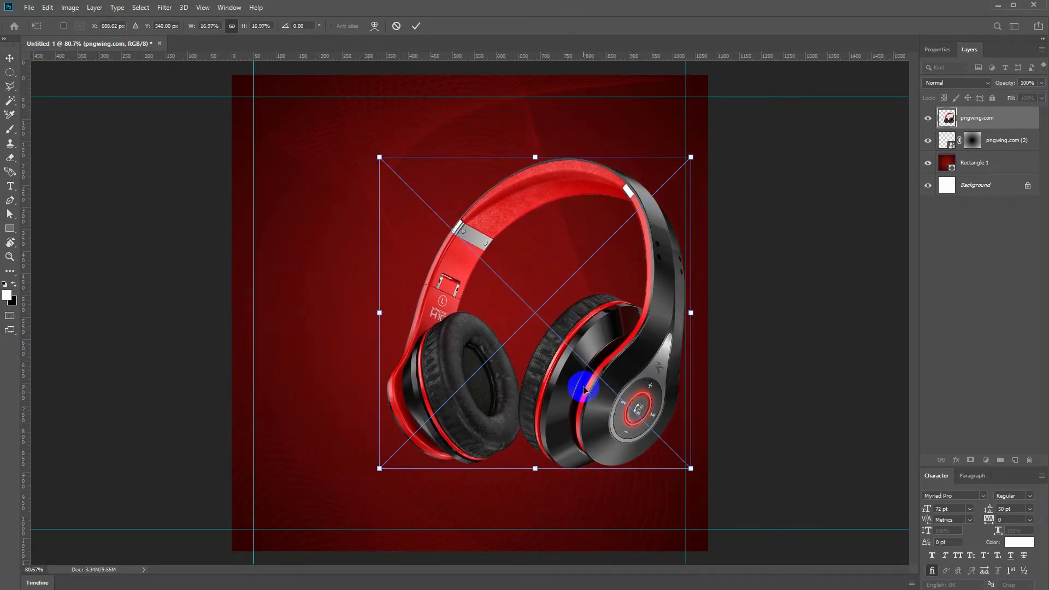
key(Return)
key(g)
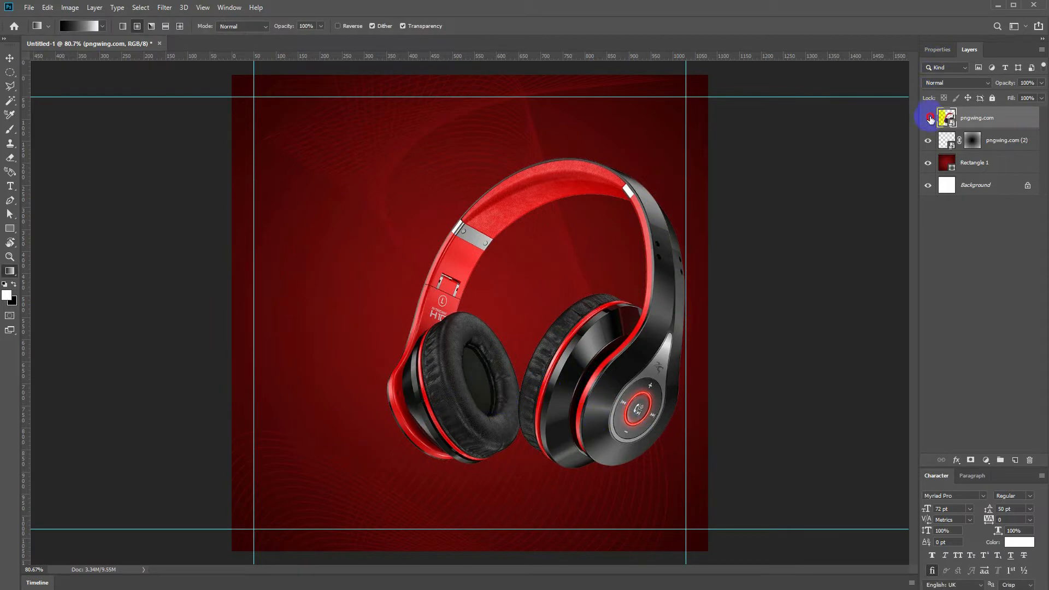
Step: Hide the headphones layer and draw a circle about 280 px in diameter at the canvas centre with the Ellipse tool
click(927, 117)
right_click(10, 229)
click(50, 248)
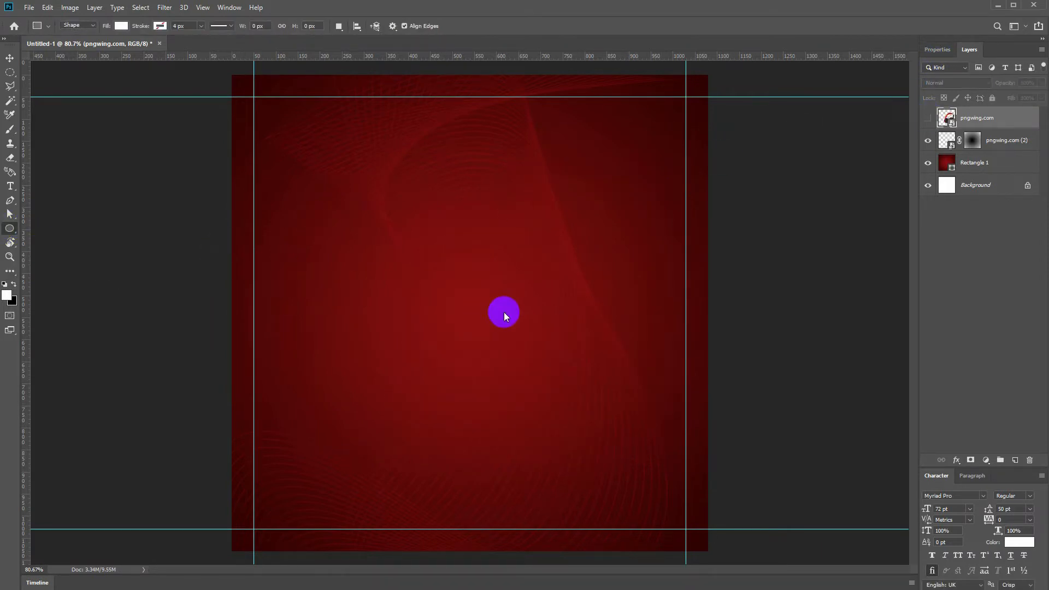
drag(408, 272, 533, 376)
Step: Remove the circle's fill and give it a white stroke about 32 px wide
click(121, 26)
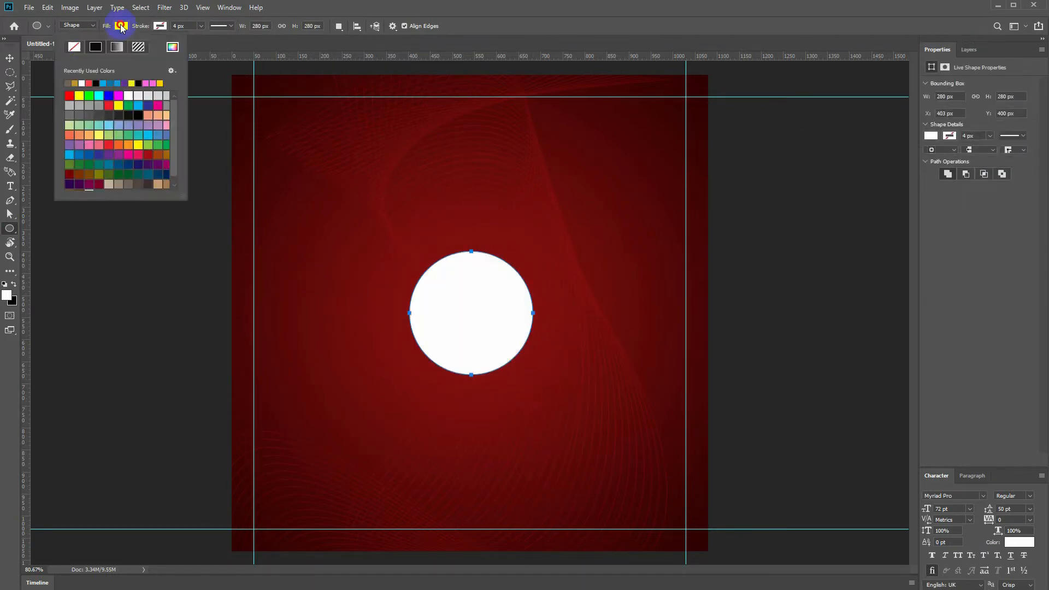
click(75, 48)
click(160, 25)
click(123, 83)
click(208, 26)
click(201, 26)
drag(206, 42, 208, 42)
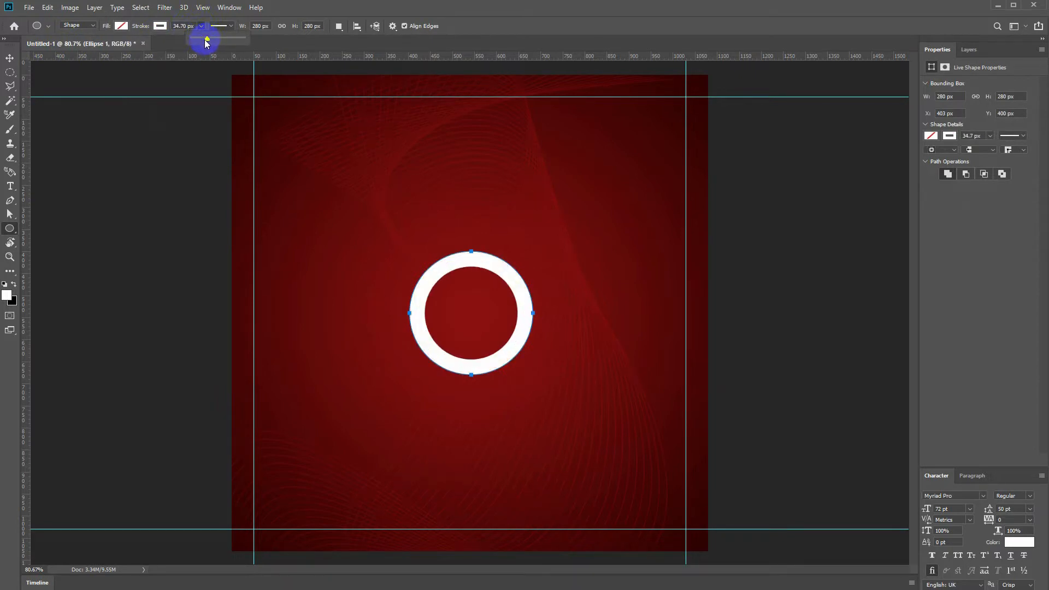
drag(204, 41, 208, 43)
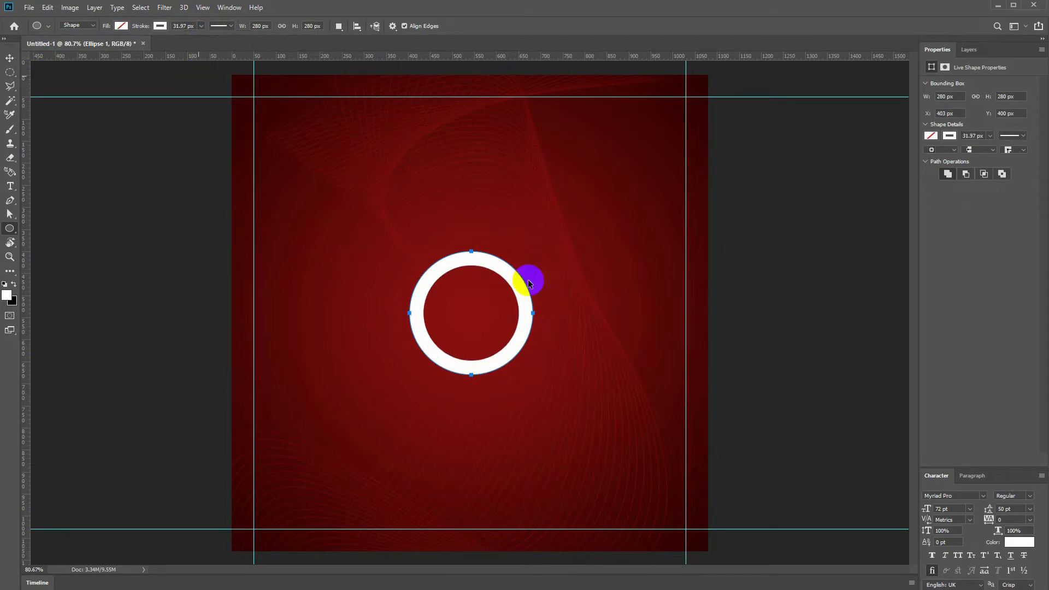
Step: Enlarge the ring about its centre to about 873 px in diameter
key(ctrl+t)
drag(533, 375, 669, 494)
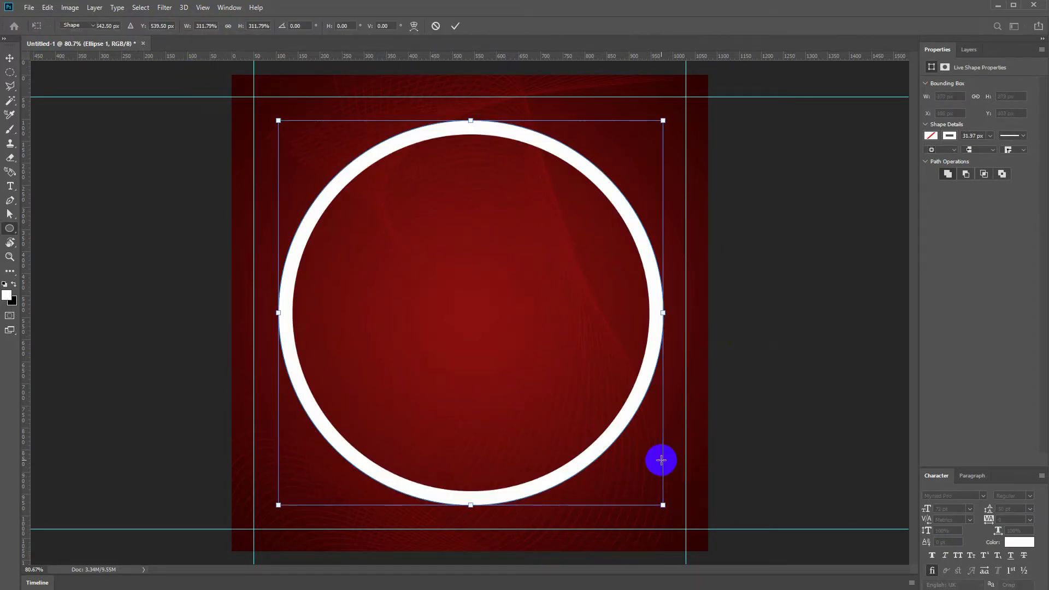
key(Return)
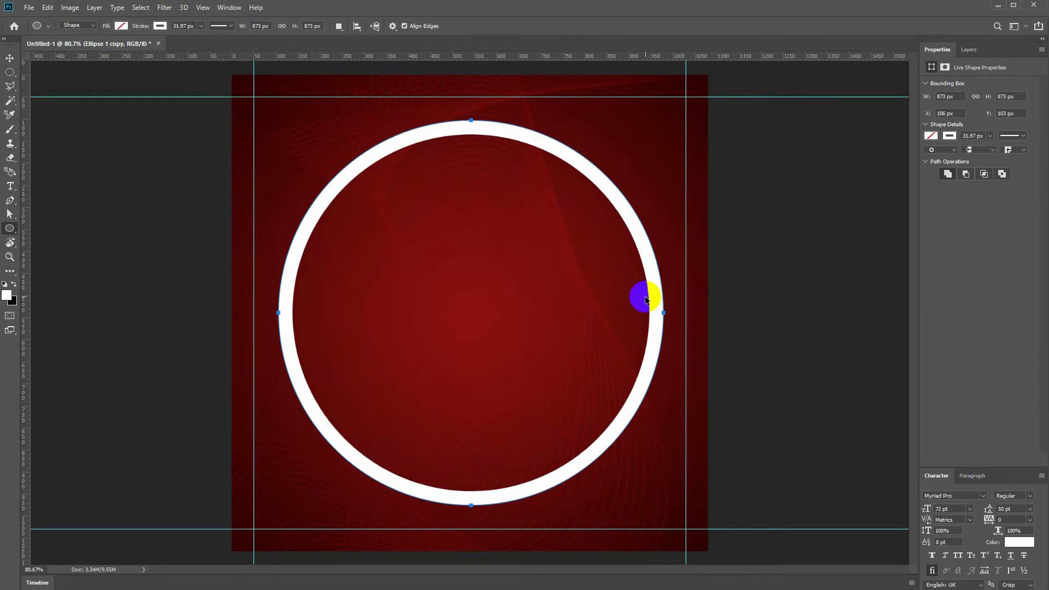
Step: Try to shrink the ring copy to about 735 px and repeat the transform for further inner rings
key(ctrl+t)
drag(664, 503, 637, 471)
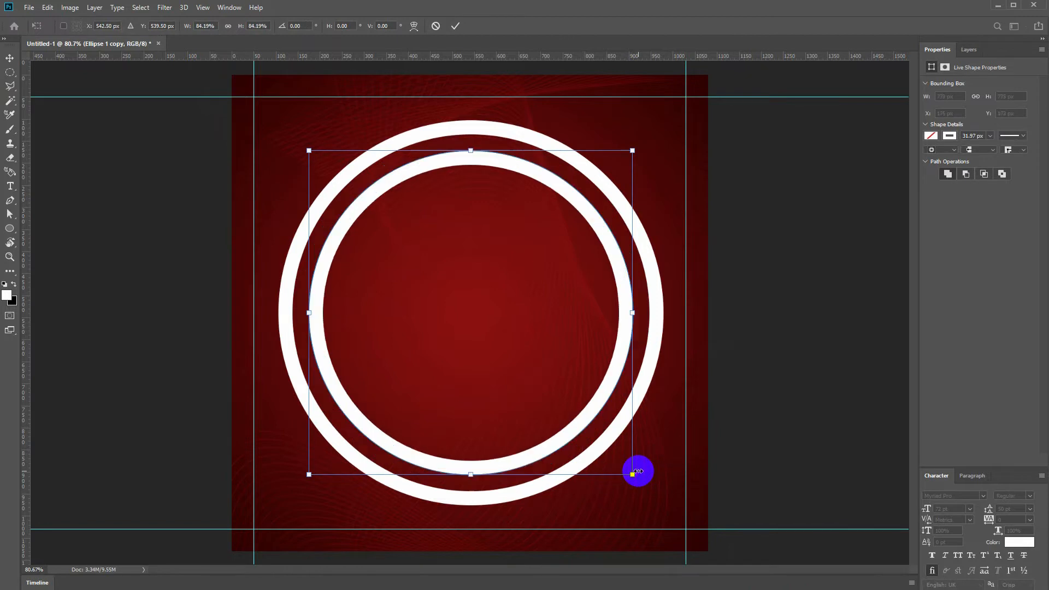
key(Return)
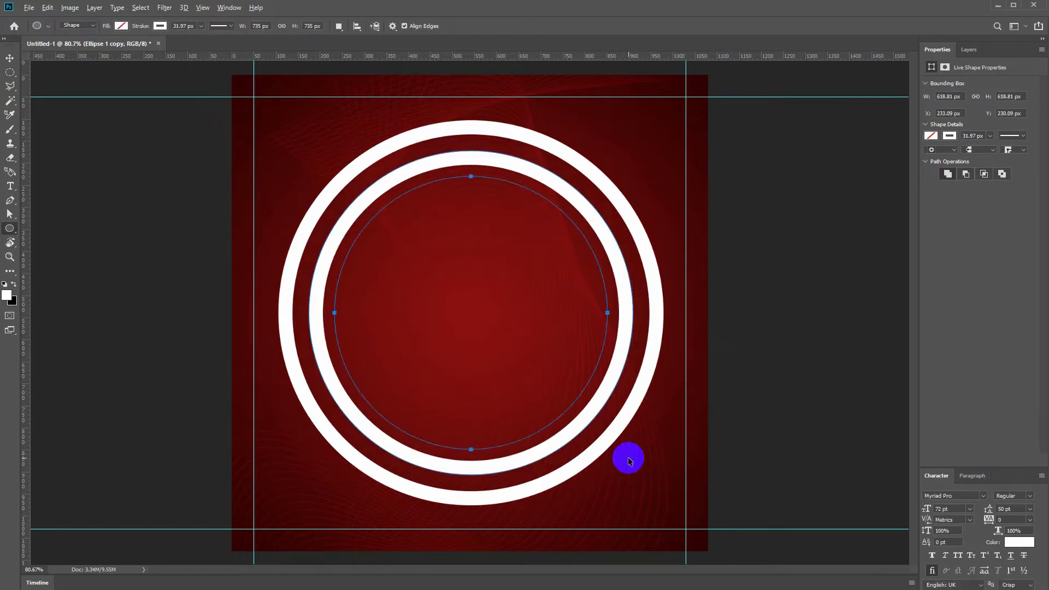
key(ctrl+alt+shift+t)
key(ctrl+alt+shift+t)
key(ctrl+z)
key(ctrl+z)
key(ctrl+z)
key(ctrl+z)
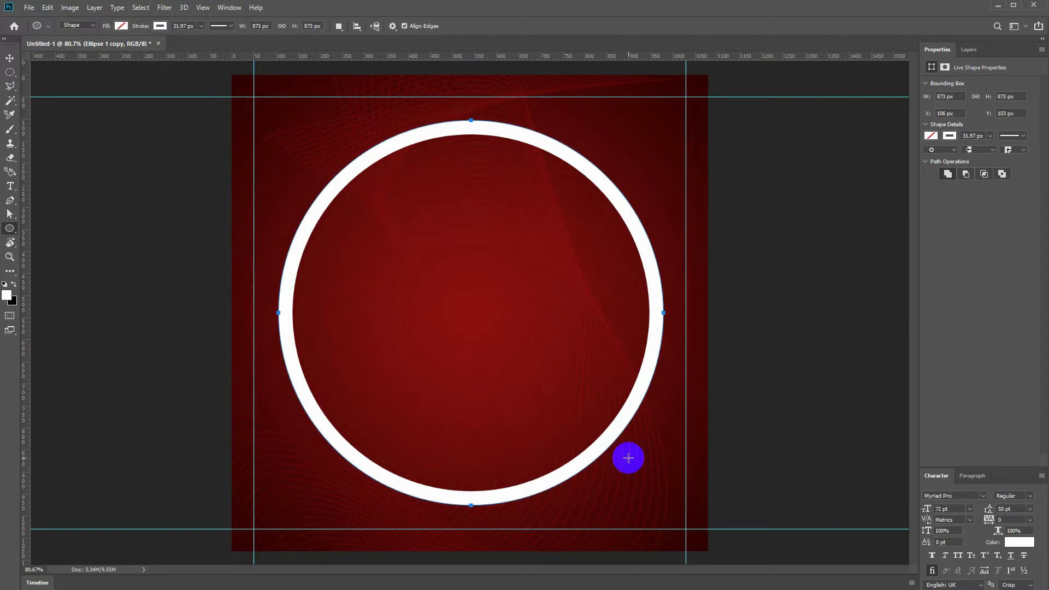
Step: Try to generate the inner rings by transforming a duplicate to about 744 px and repeating that transform several times
key(ctrl+alt+t)
drag(671, 500, 641, 470)
key(Return)
key(ctrl+alt+shift+t)
key(ctrl+alt+shift+t)
key(ctrl+alt+shift+t)
key(ctrl+alt+shift+t)
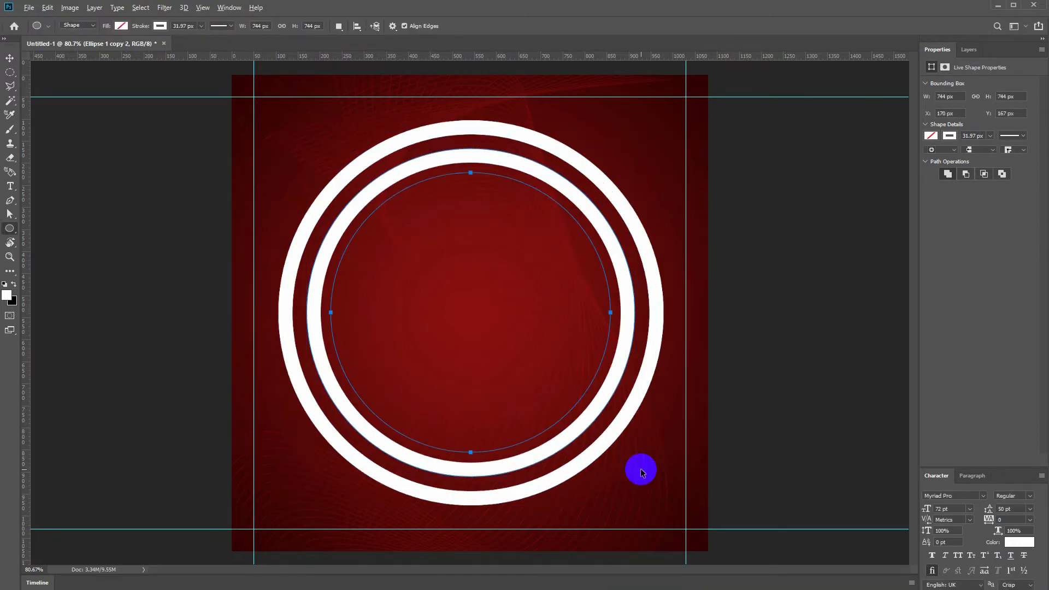
click(972, 50)
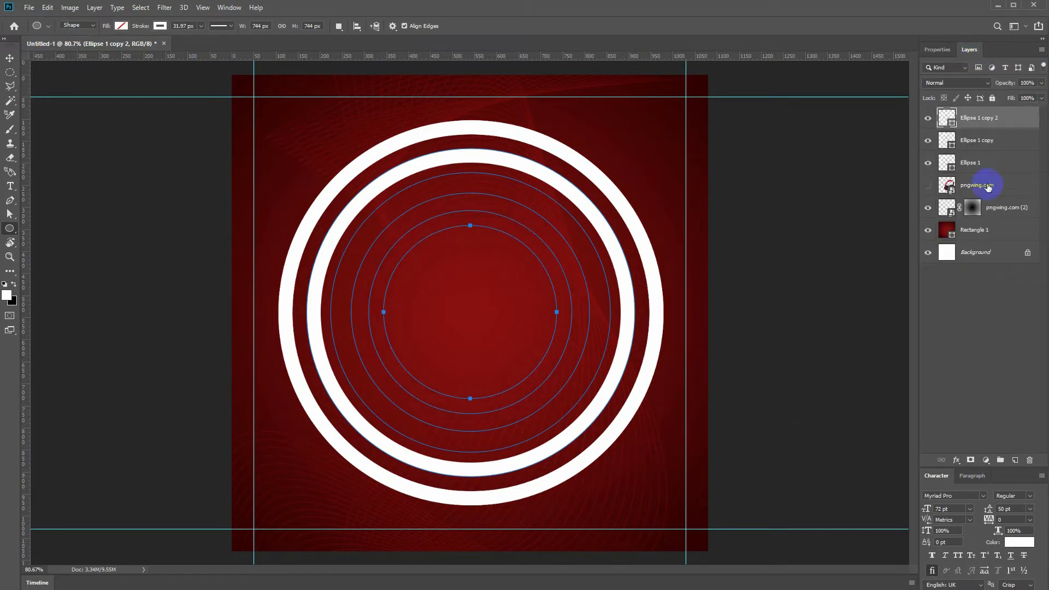
key(ctrl+z)
key(ctrl+z)
key(ctrl+z)
key(ctrl+z)
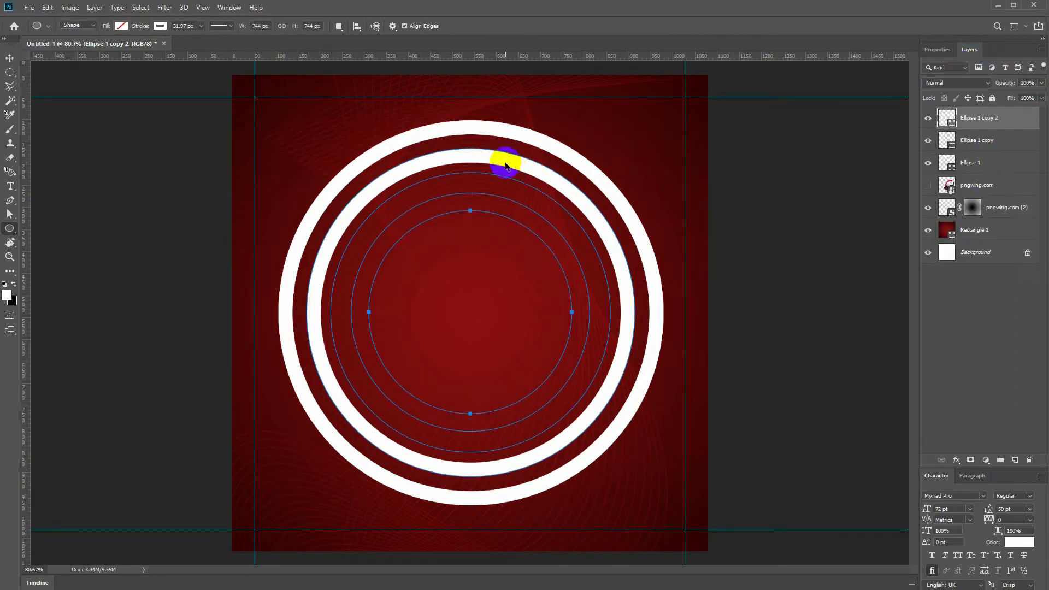
key(ctrl+z)
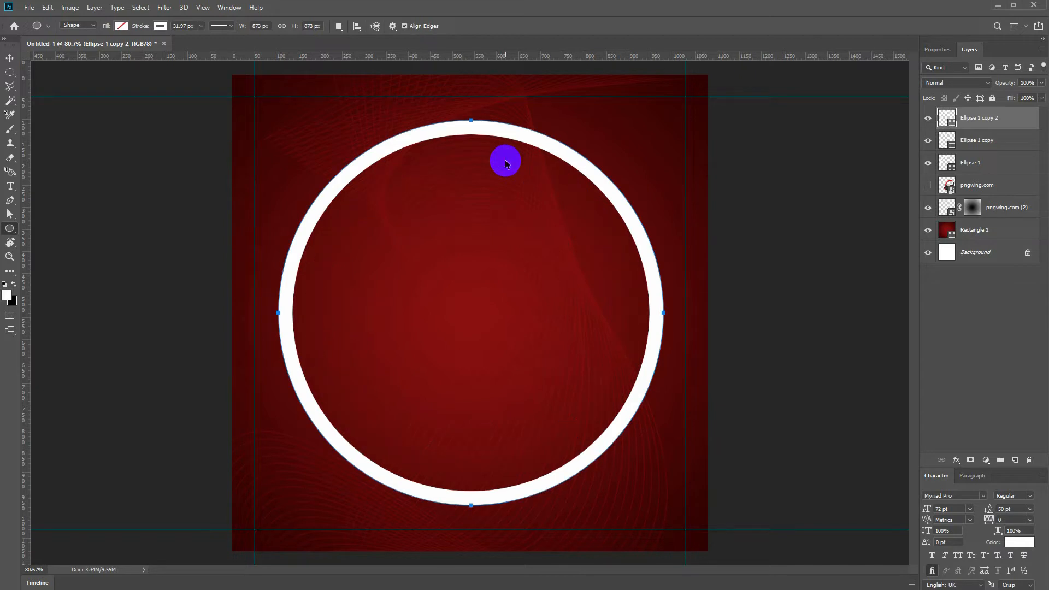
Step: Delete the leftover full-size duplicate ring from the failed repeat attempt
click(977, 143)
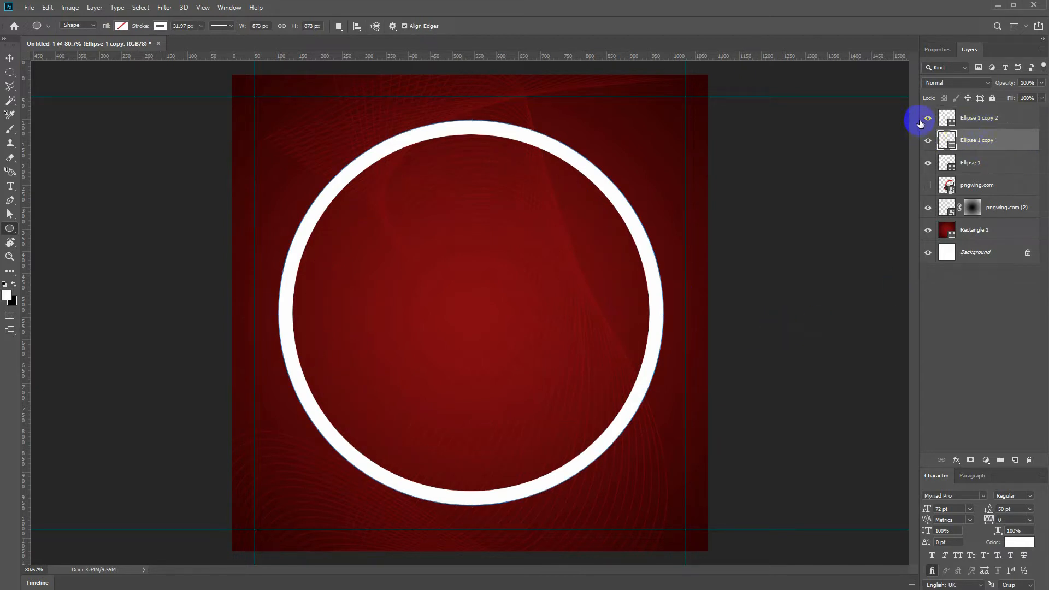
click(1011, 118)
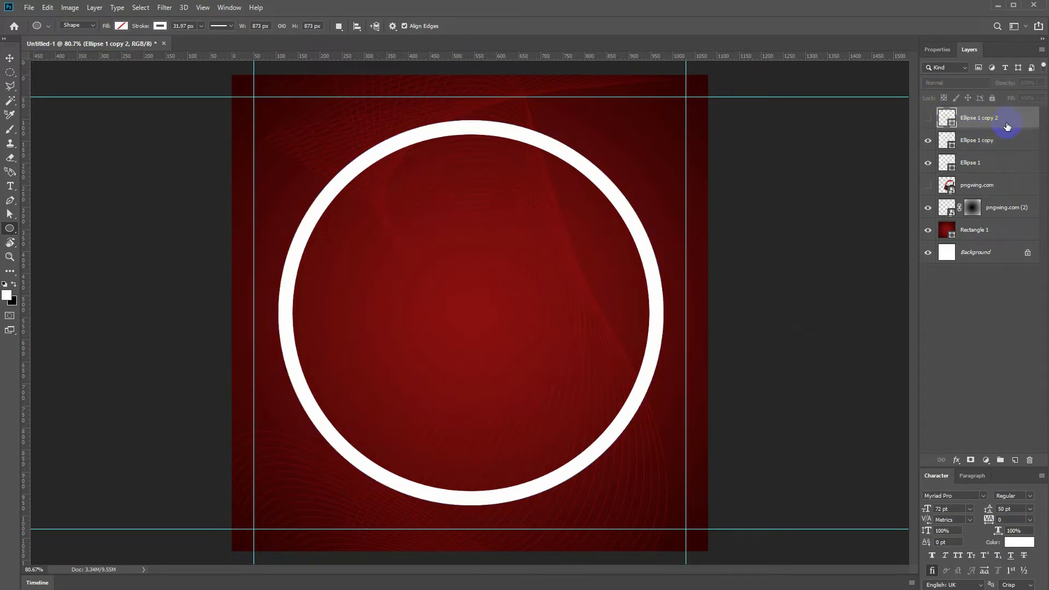
key(Delete)
key(Delete)
click(928, 120)
click(928, 120)
Step: Duplicate the outer ring and scale the copy about its centre to about 740 px in diameter
key(ctrl+j)
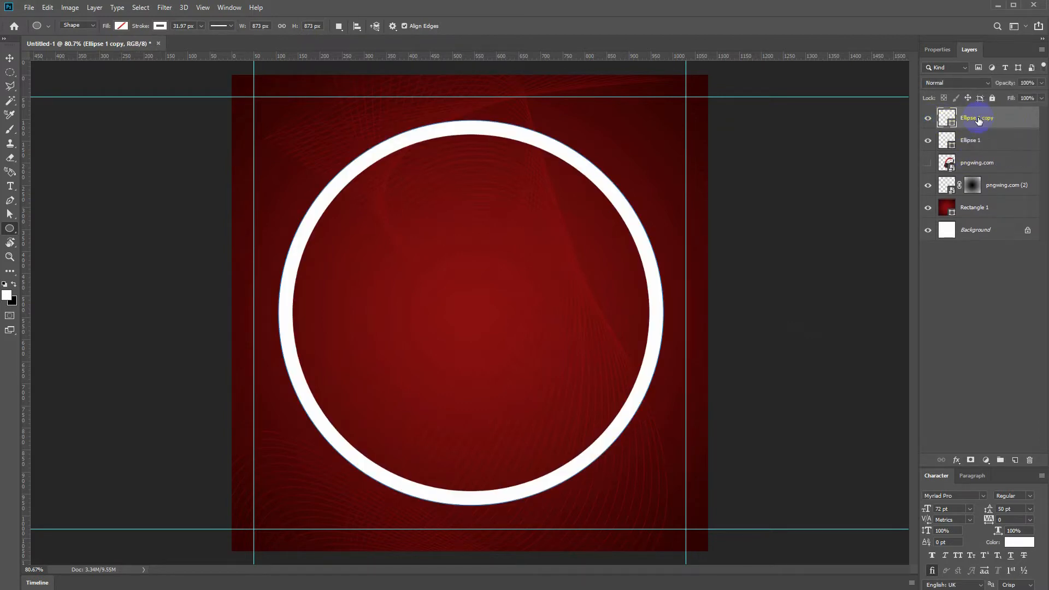
key(ctrl+t)
drag(662, 503, 628, 468)
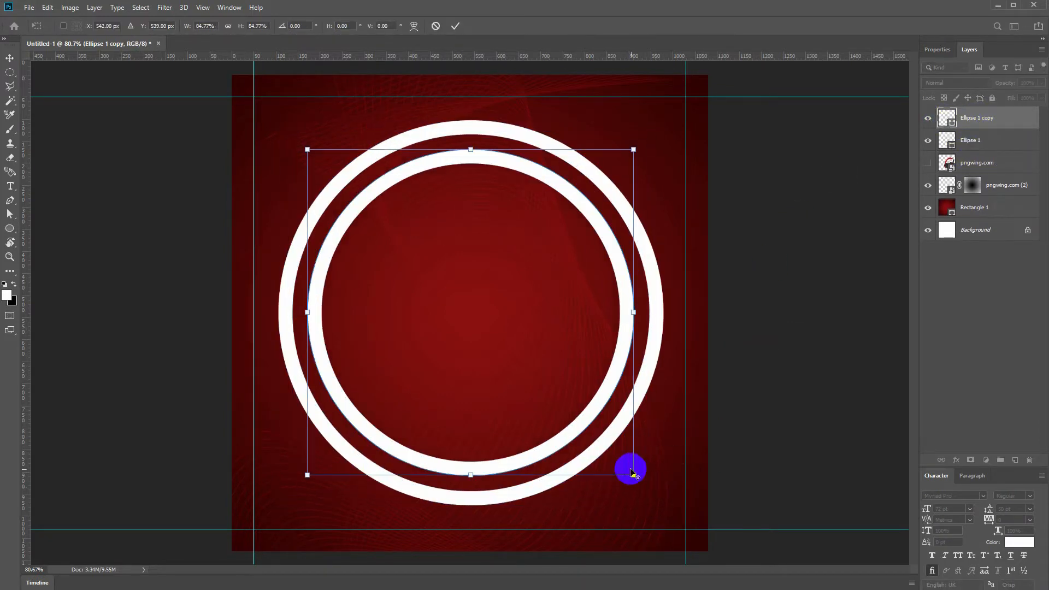
key(Return)
key(ctrl+alt+shift+t)
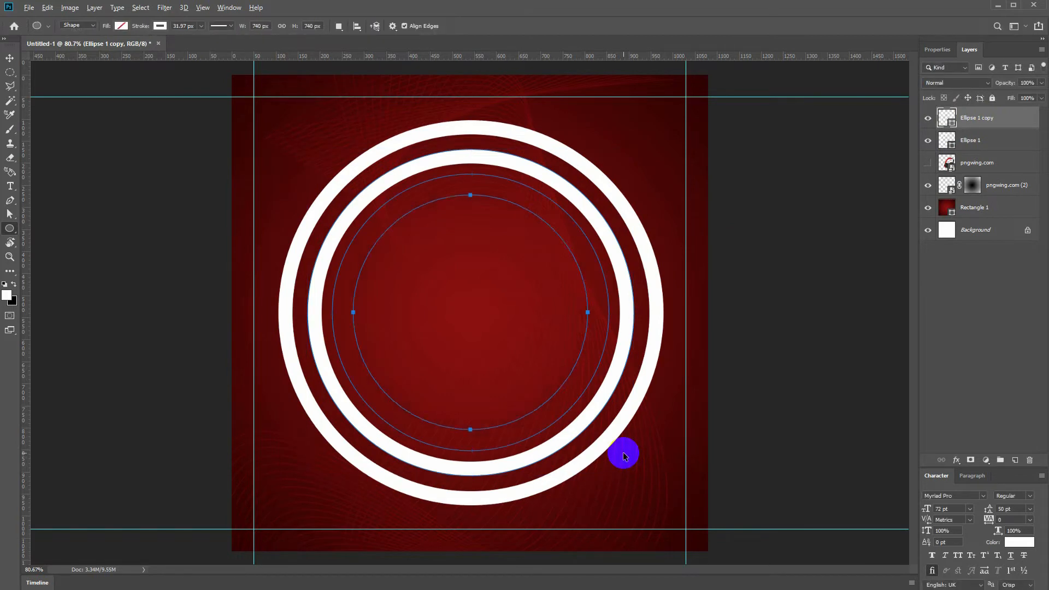
key(ctrl+z)
key(ctrl+z)
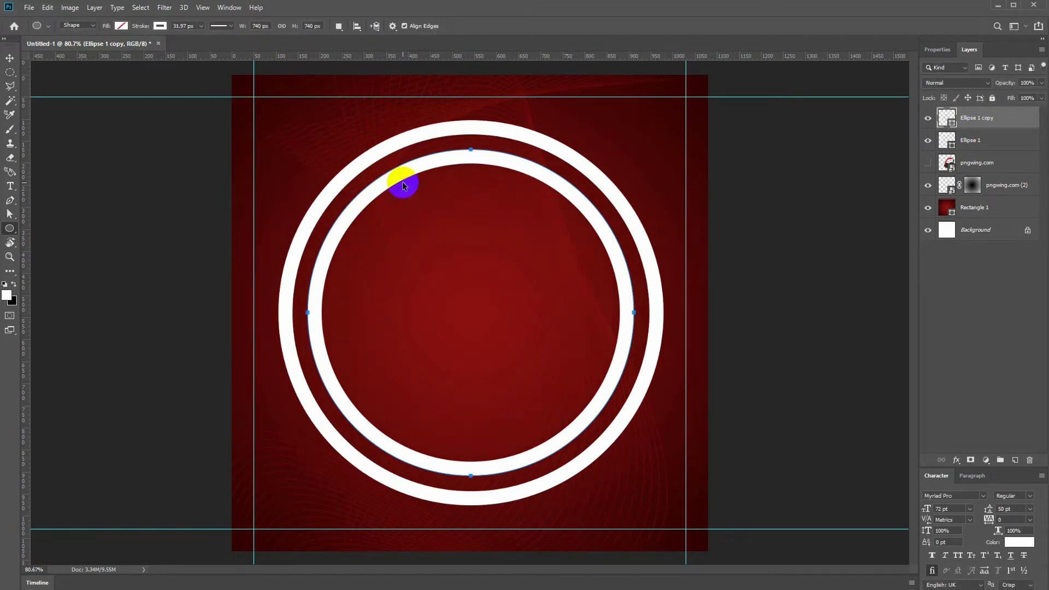
Step: Duplicate the 740 px ring and scale the copy about its centre to about 607 px in diameter
key(ctrl+j)
key(ctrl+t)
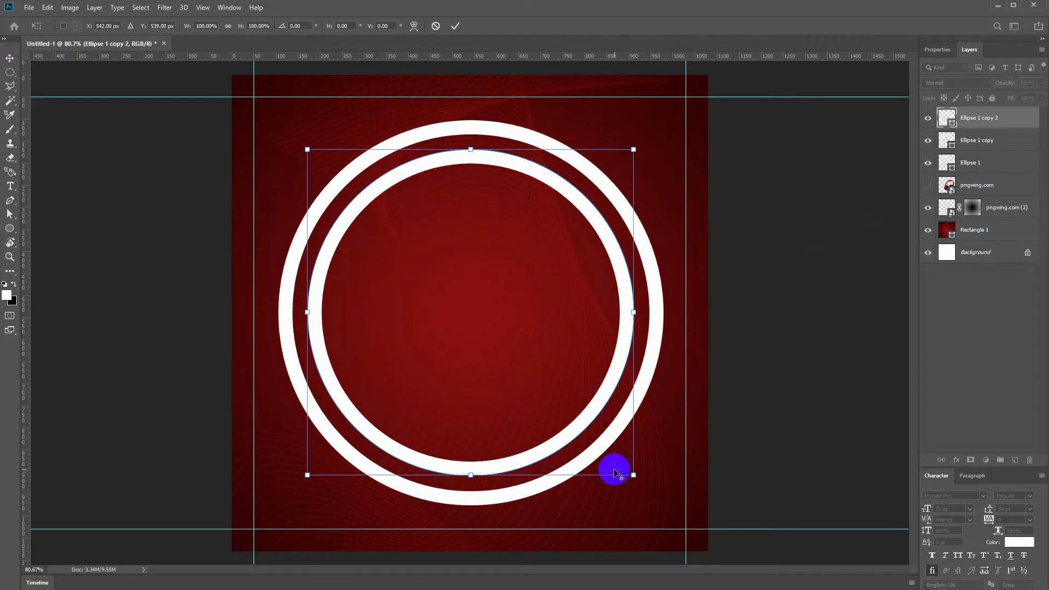
drag(629, 471, 604, 438)
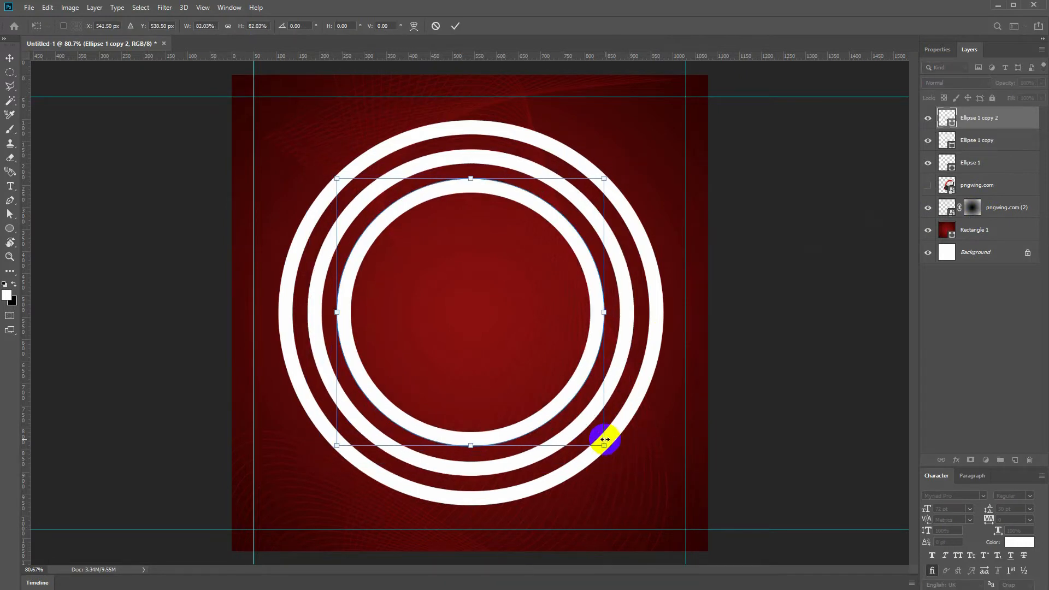
key(Return)
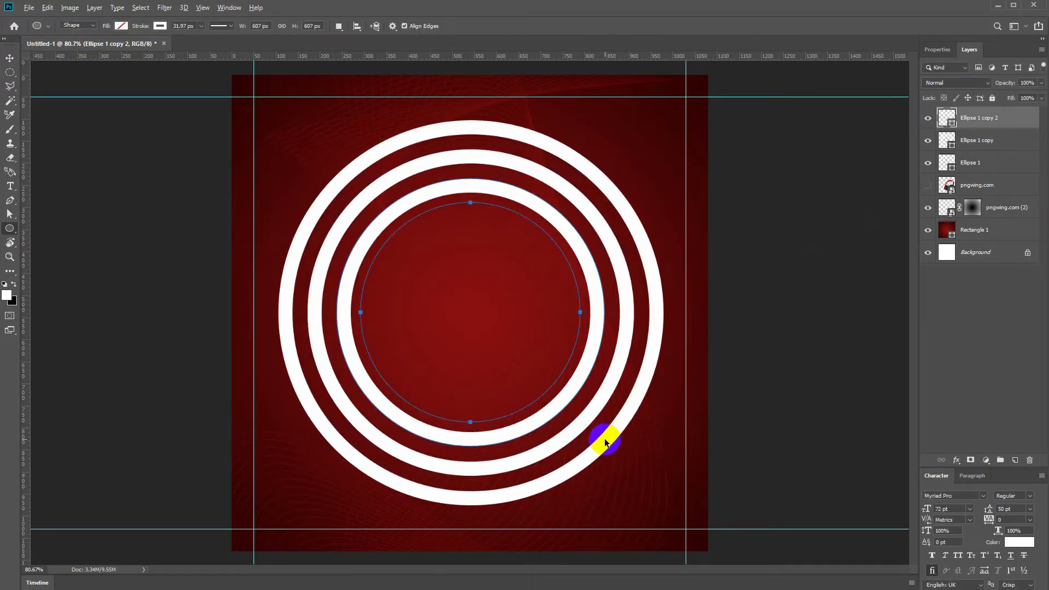
Step: Add a fourth concentric ring about 466 px in diameter by duplicating and shrinking the innermost ring
key(ctrl+j)
key(ctrl+t)
drag(604, 445, 574, 413)
key(Return)
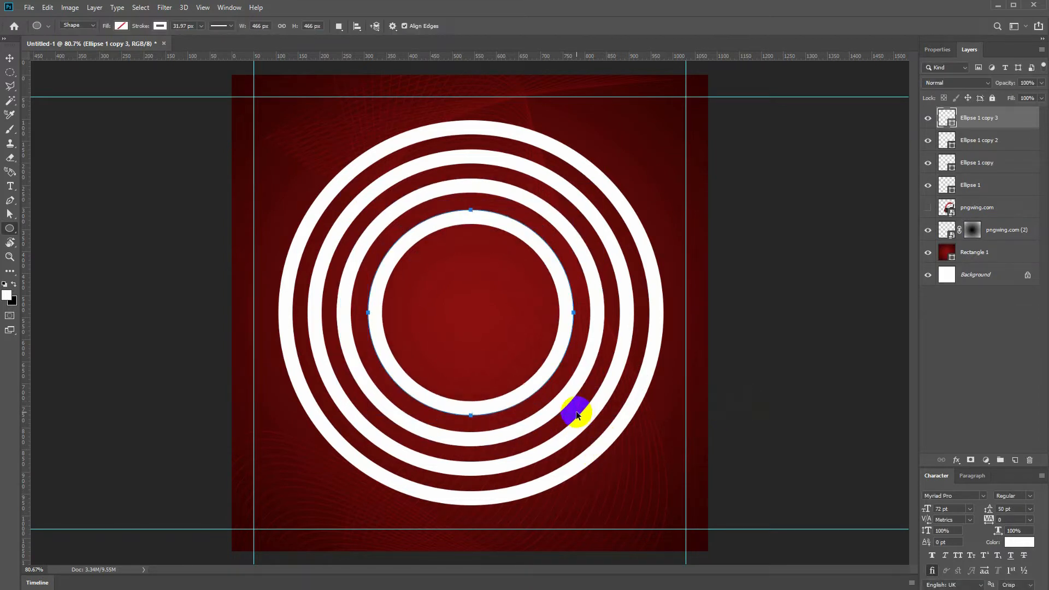
Step: Add a fifth concentric ring about 337 px in diameter by duplicating and shrinking the innermost ring
key(ctrl+j)
key(ctrl+t)
drag(573, 416, 545, 387)
key(Return)
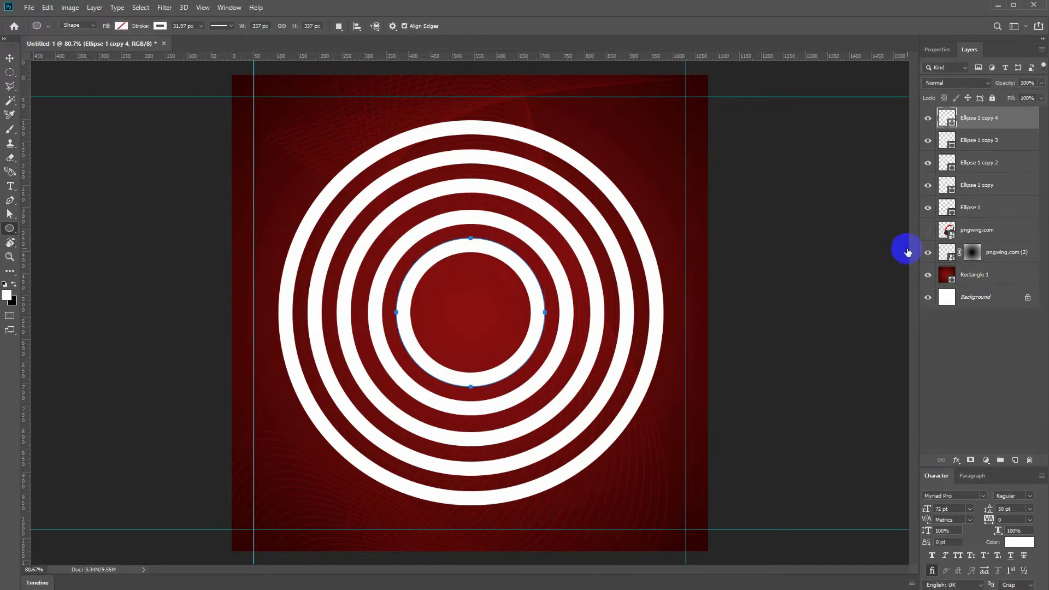
Step: Group the five ring layers and set the group's blend mode to Soft Light
shift+click(986, 213)
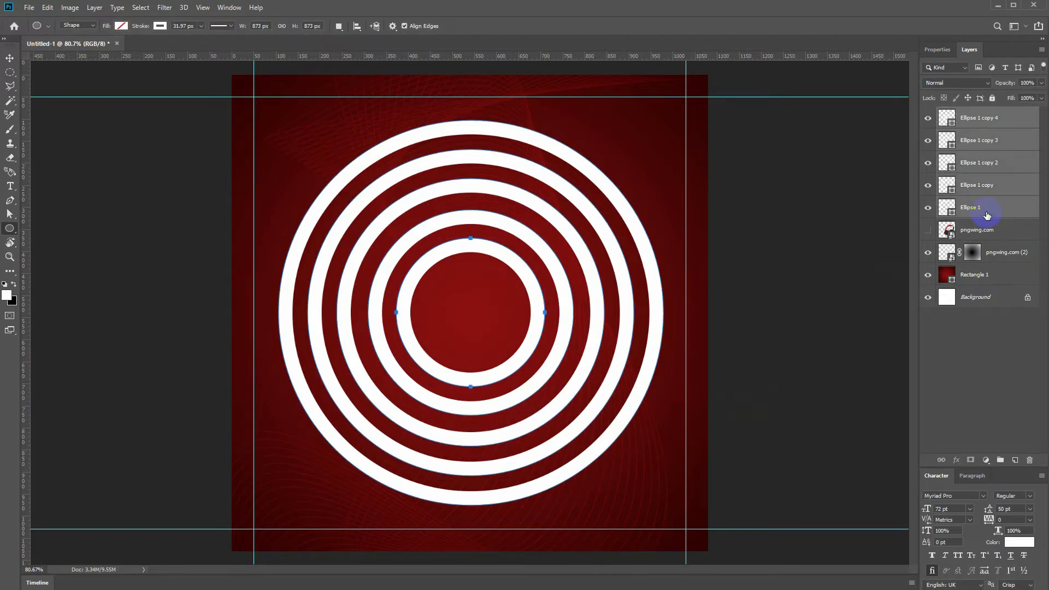
key(ctrl+g)
click(956, 83)
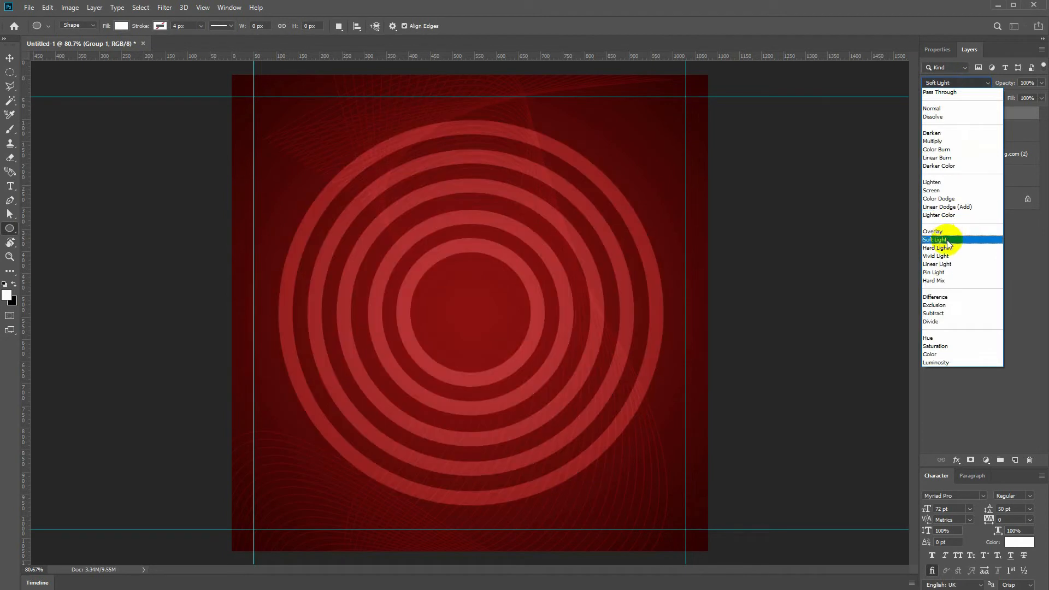
click(948, 241)
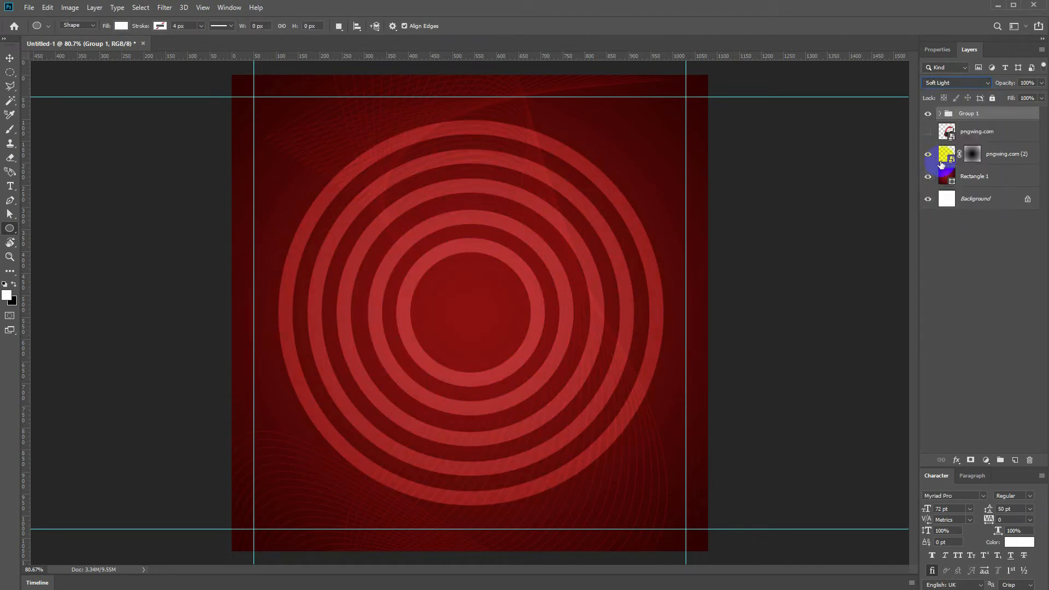
Step: Add a layer mask to the ring group and fade the outer rings with a reversed radial gradient from the canvas centre
click(970, 460)
key(g)
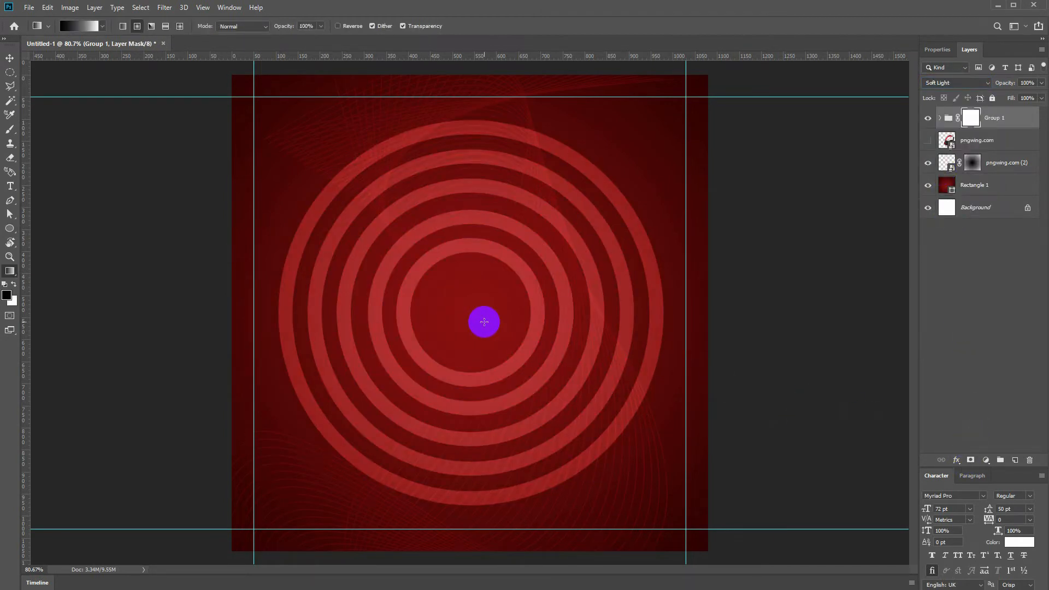
drag(471, 308, 738, 312)
key(ctrl+z)
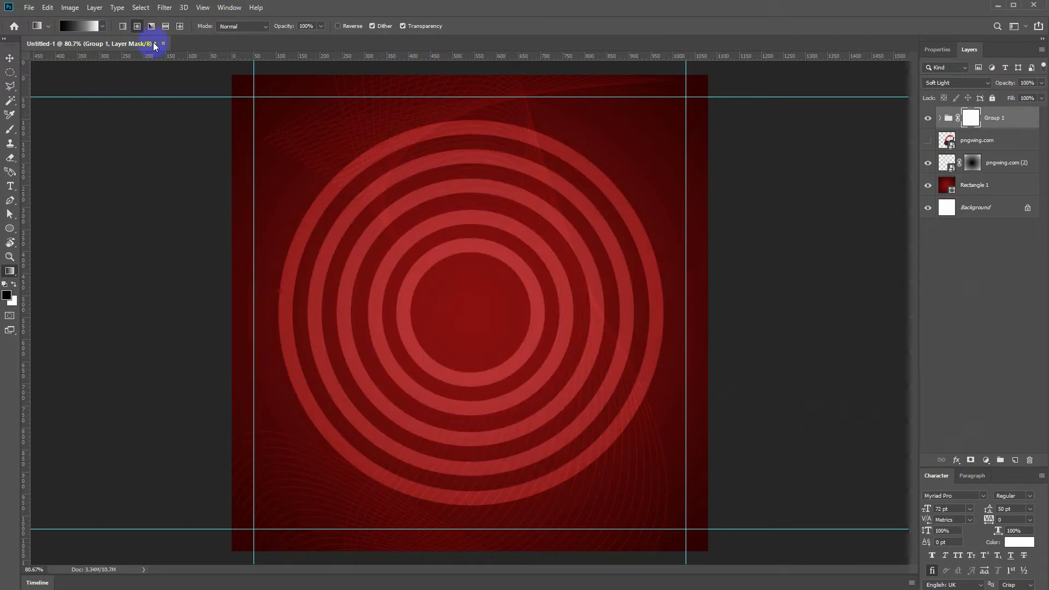
click(339, 26)
drag(470, 313, 635, 321)
drag(471, 320, 656, 319)
Step: Show the headphones layer and move it above the ring group
click(923, 141)
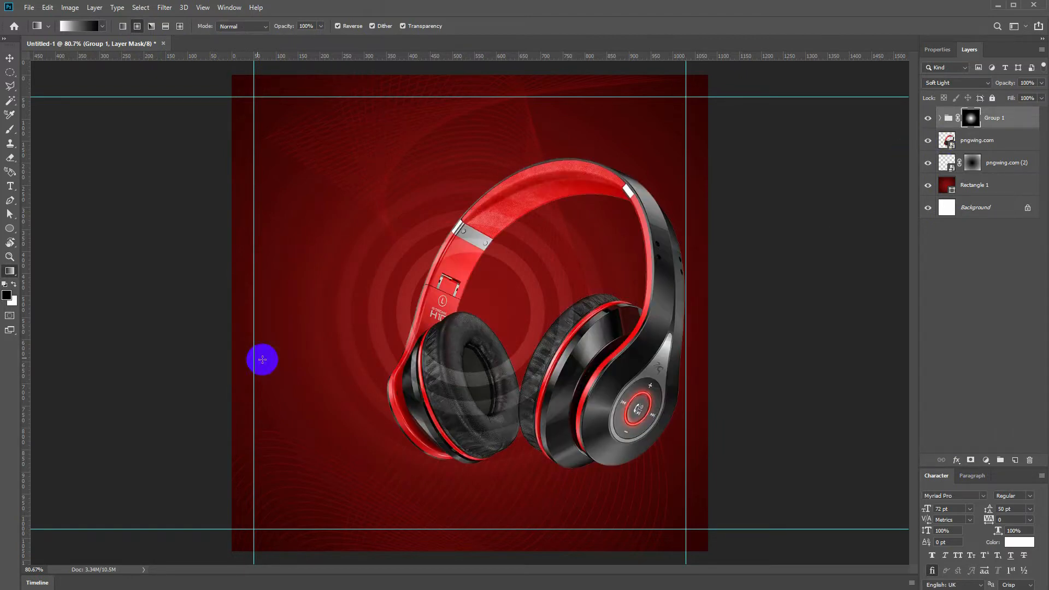
click(1011, 126)
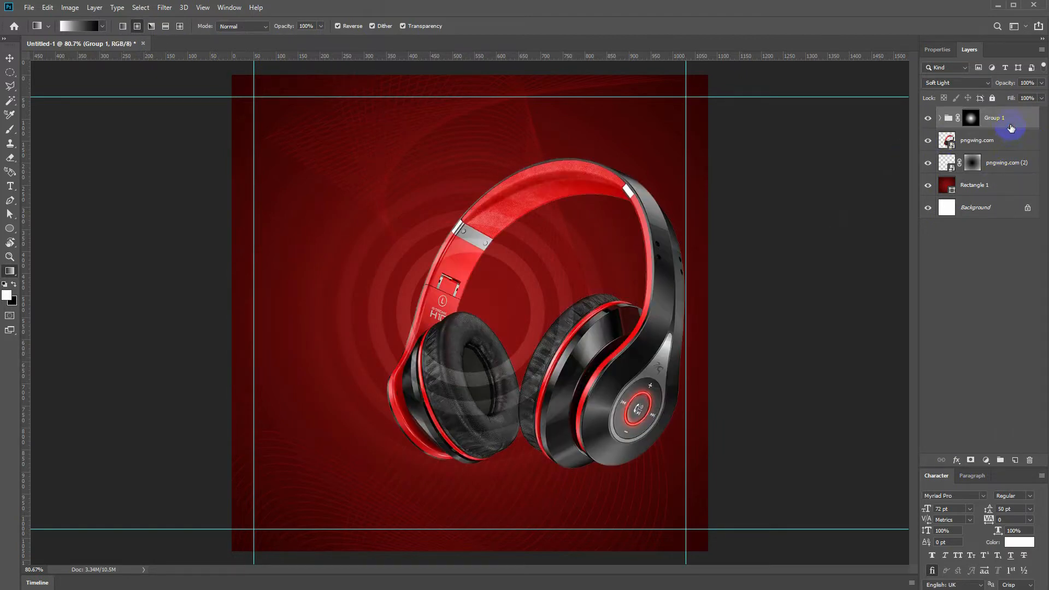
drag(990, 143, 989, 111)
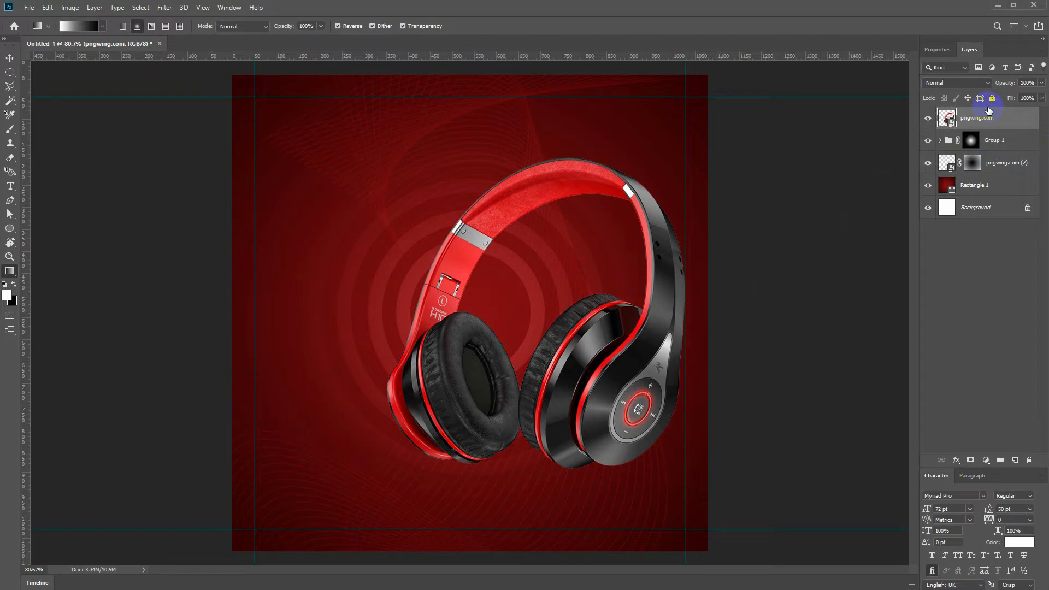
Step: Scale the ring group to about 108% and reposition it so the rings centre behind the headphones' left ear cup
click(1000, 139)
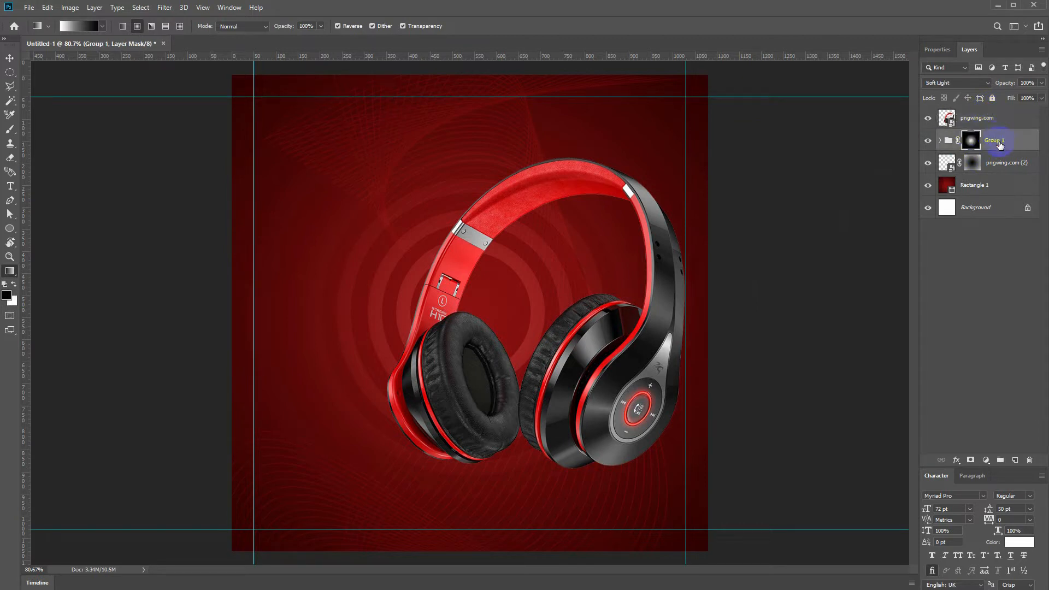
key(ctrl+t)
drag(705, 80, 682, 99)
drag(520, 336, 499, 386)
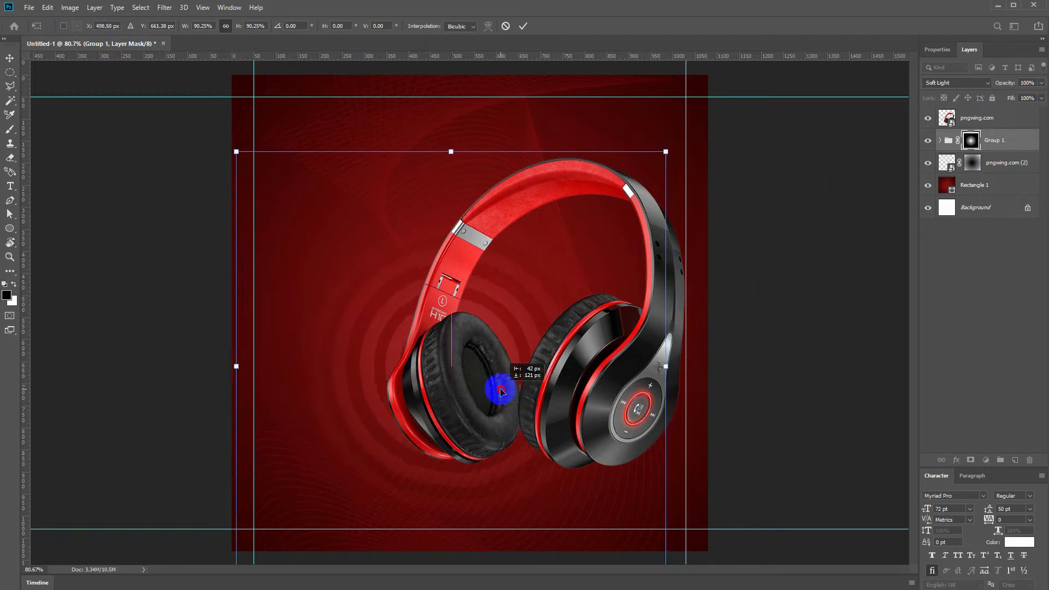
drag(671, 148, 720, 116)
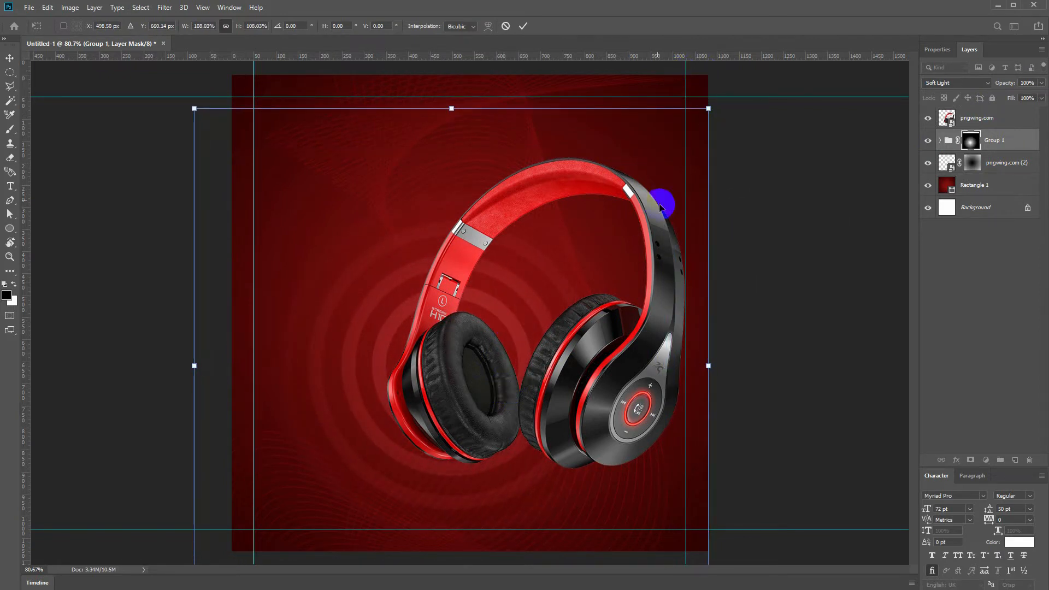
drag(615, 136, 614, 162)
key(Return)
key(g)
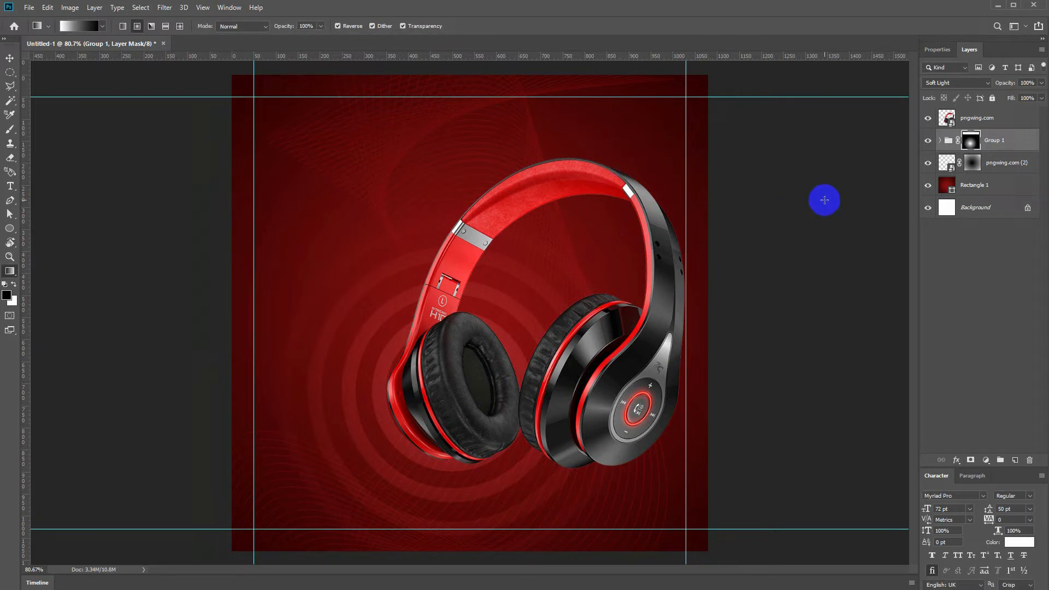
key(v)
click(781, 209)
Step: Delete the locked white Background layer at the base of the layer stack
click(10, 185)
click(991, 141)
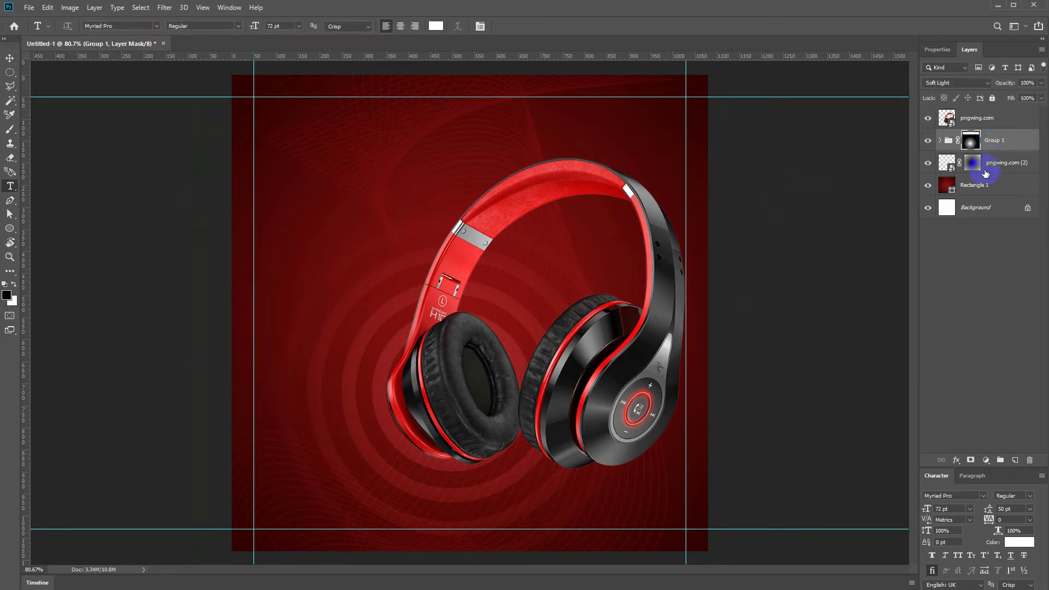
shift+click(985, 210)
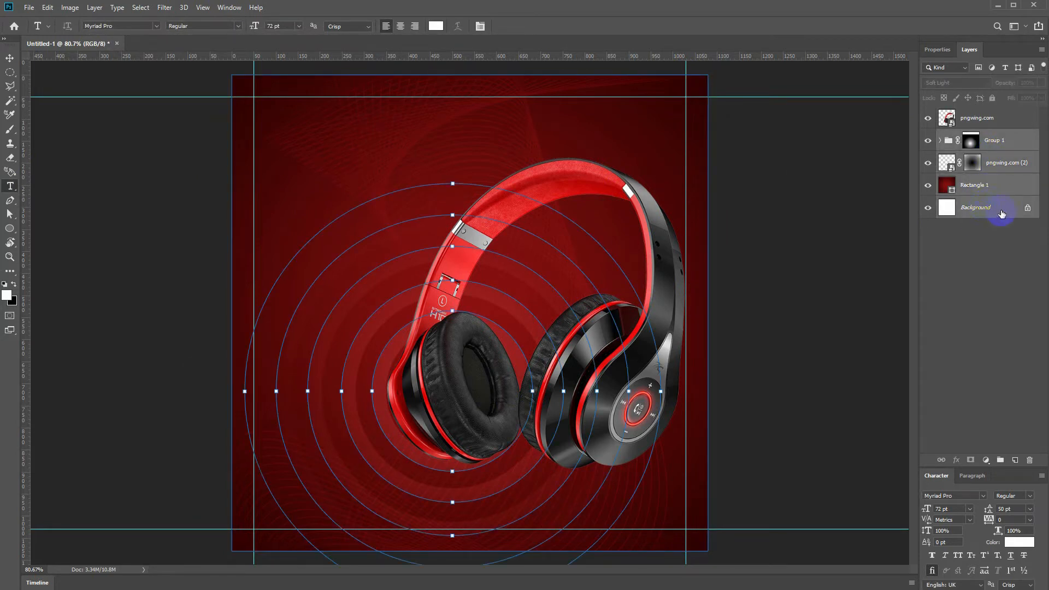
click(1003, 213)
key(Delete)
Step: Group the rings, line pattern and gradient rectangle layers, and name the group Background
shift+click(1003, 143)
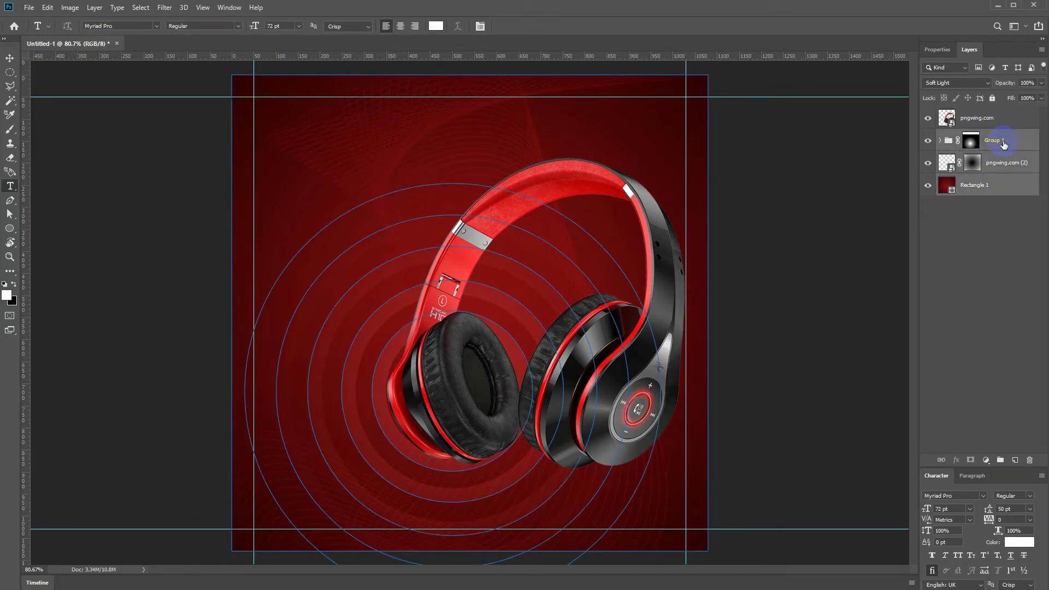
key(ctrl+g)
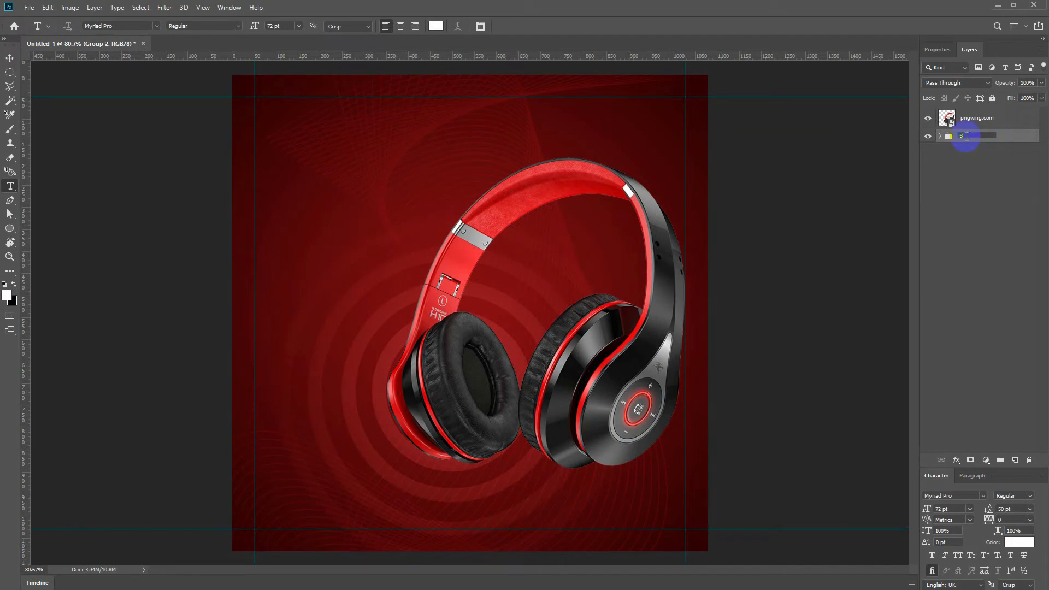
key(Return)
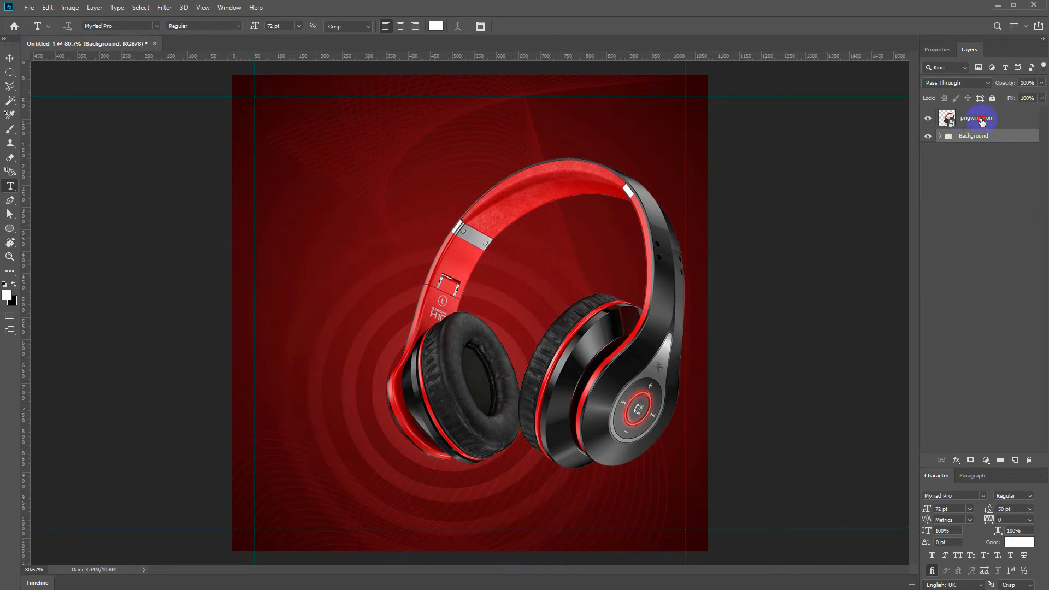
Step: Start a text line above the headphones layer at the left guide, using Kanit Light at 12 pt
click(981, 121)
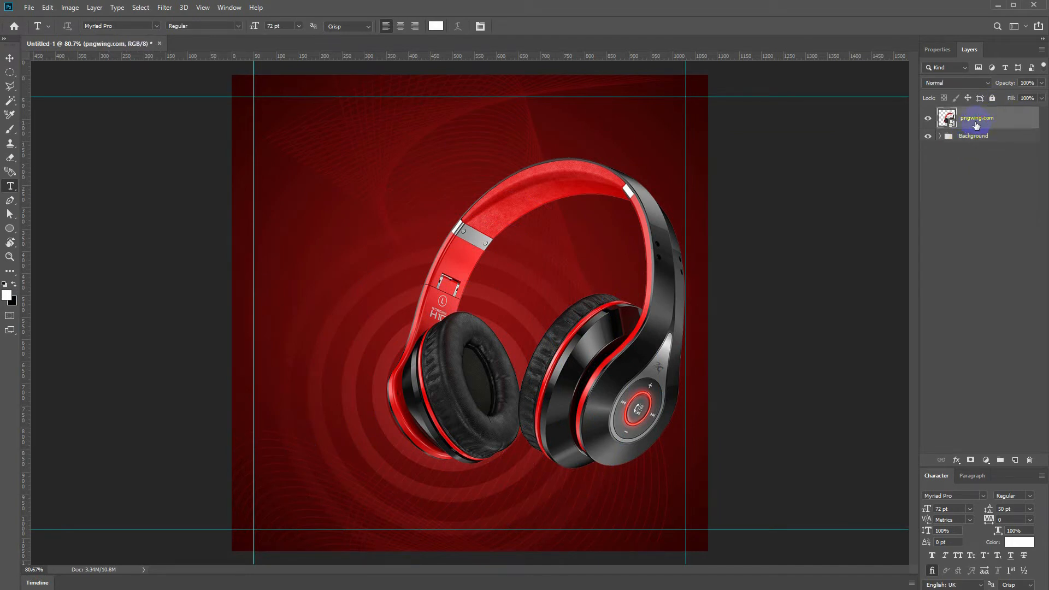
click(257, 119)
click(123, 26)
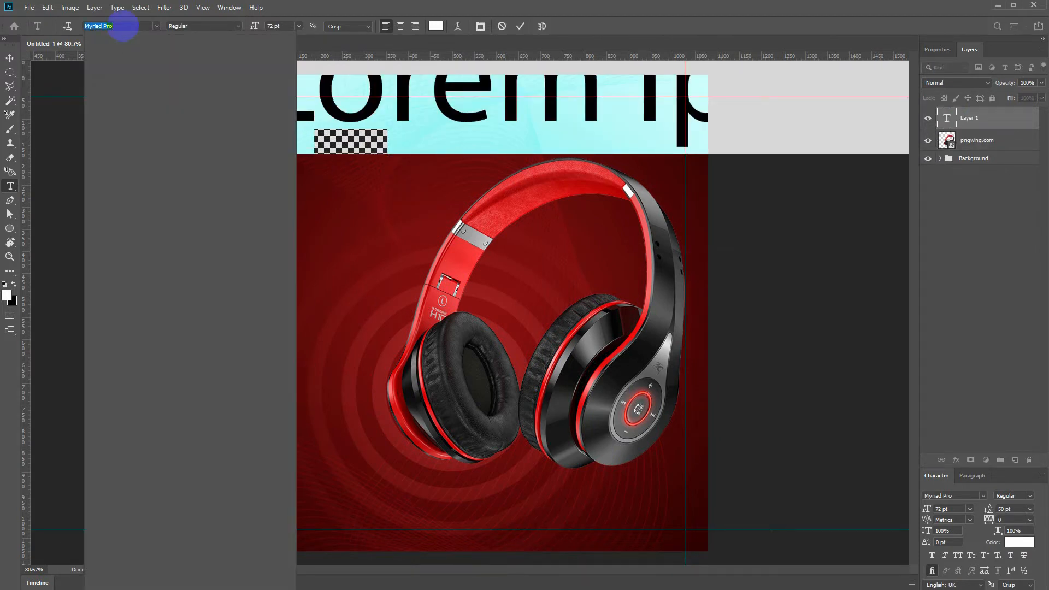
text(k)
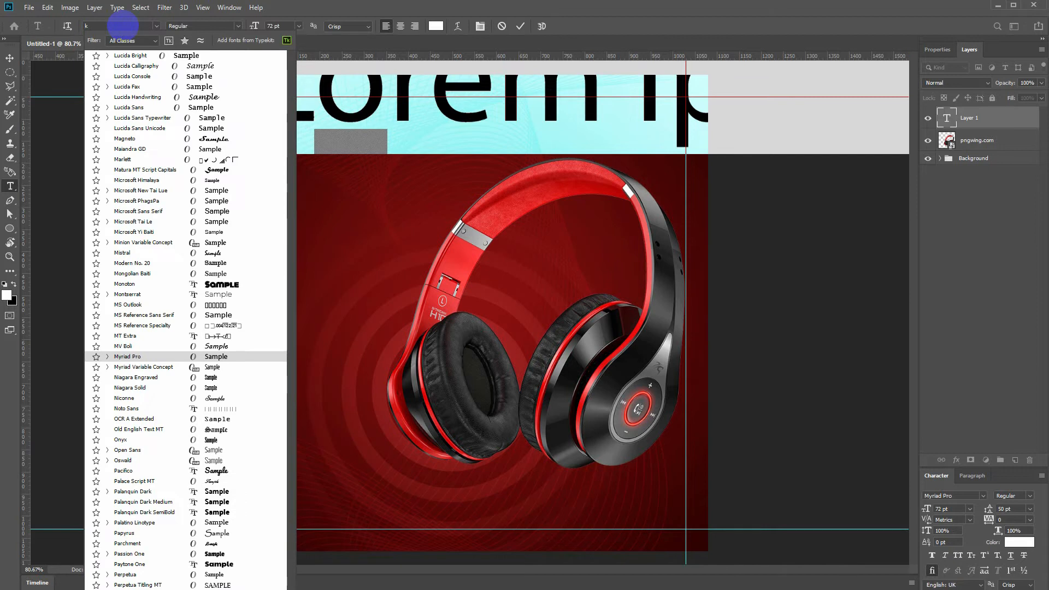
text(anit)
key(Return)
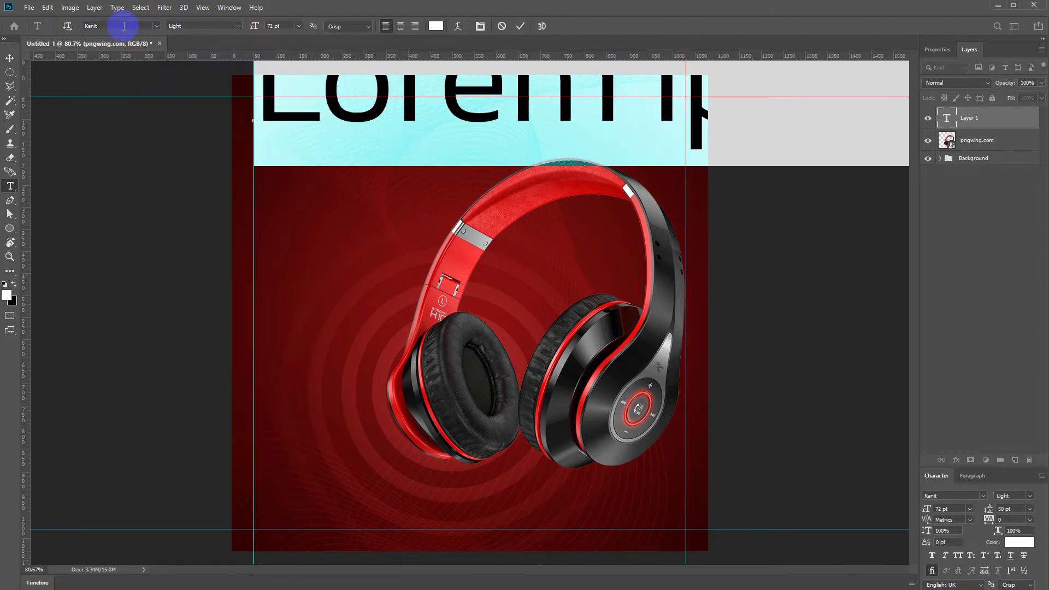
click(299, 26)
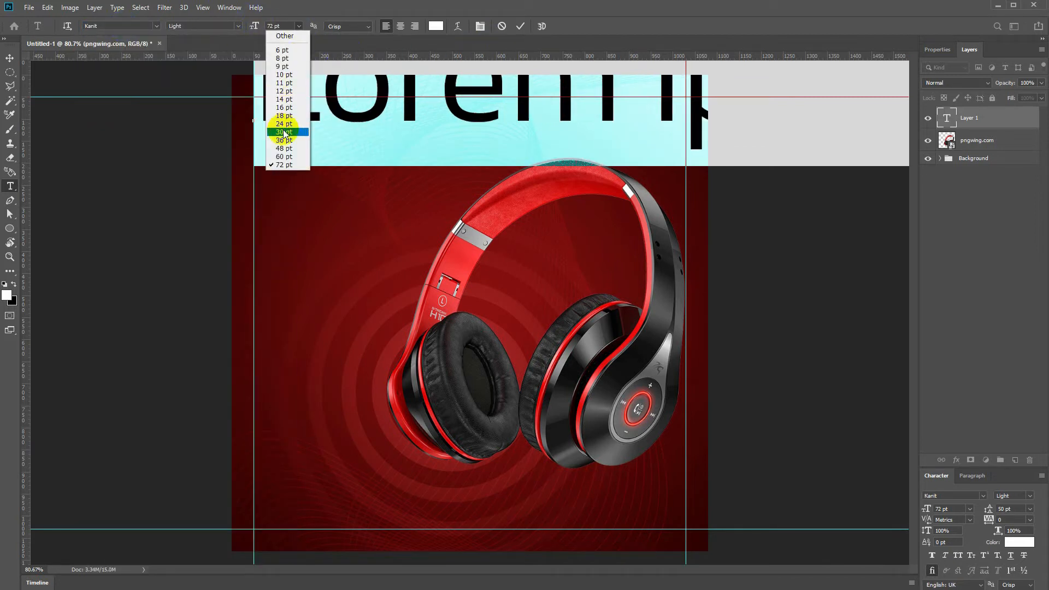
click(289, 116)
click(299, 28)
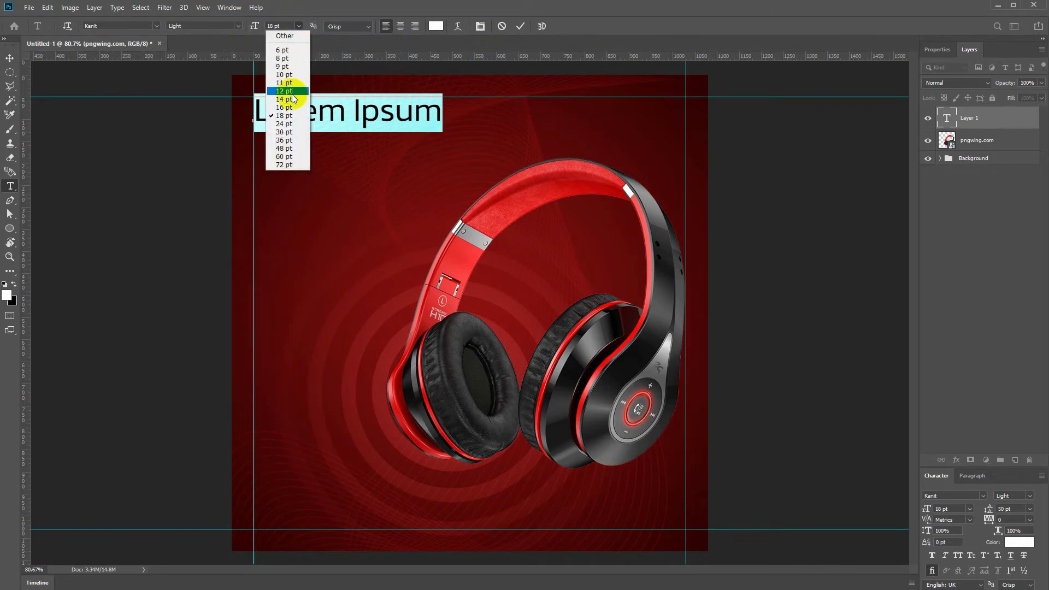
click(284, 85)
Step: Set the text colour to bright red #ff0500 and enter NEW ARRIVAL
click(435, 26)
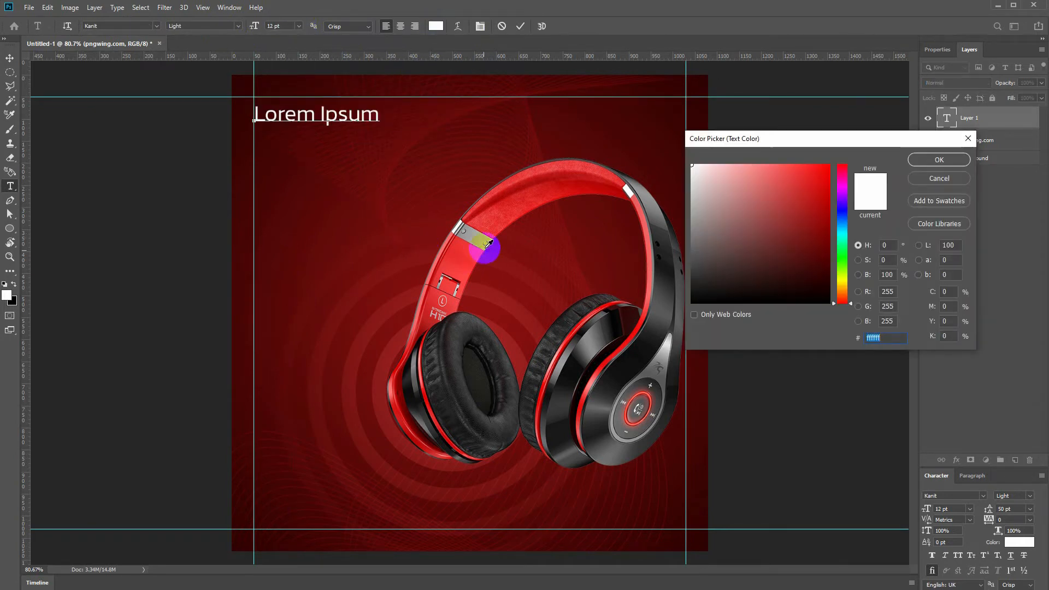
click(518, 179)
drag(798, 174, 830, 164)
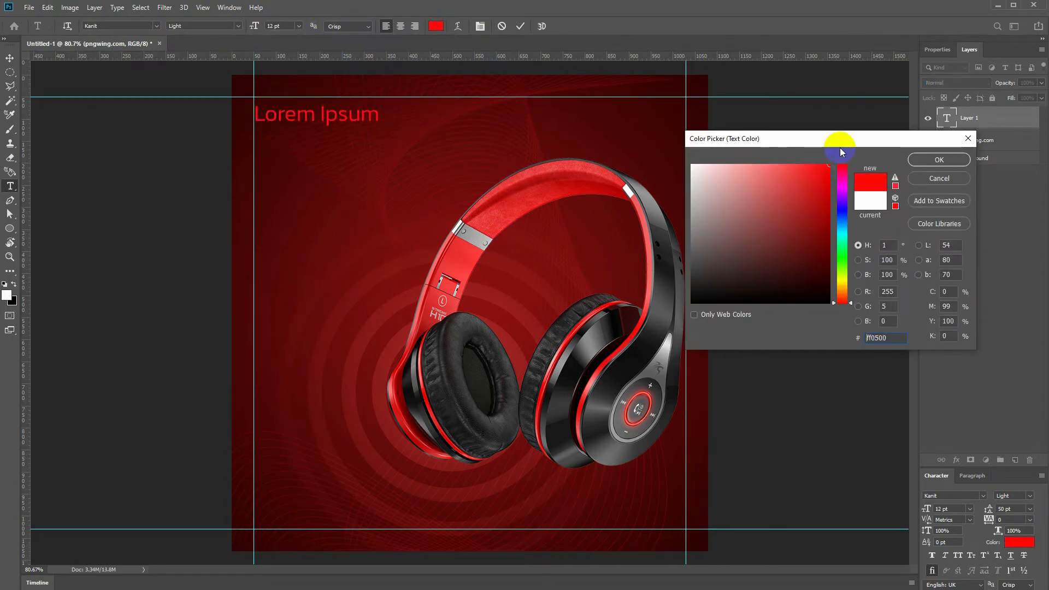
key(Return)
text(NEW ARRIV)
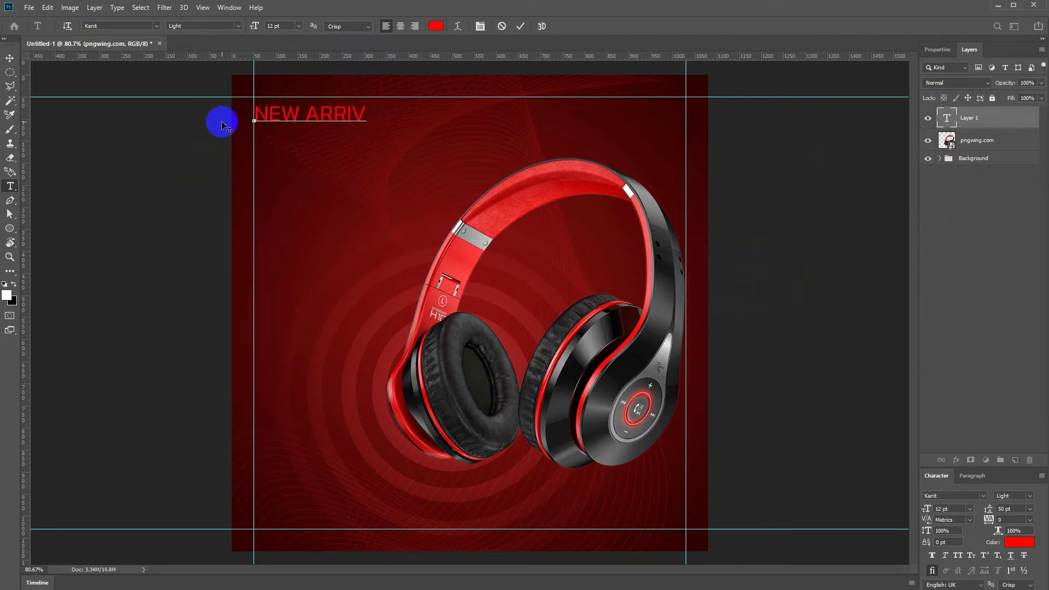
key(ctrl+Return)
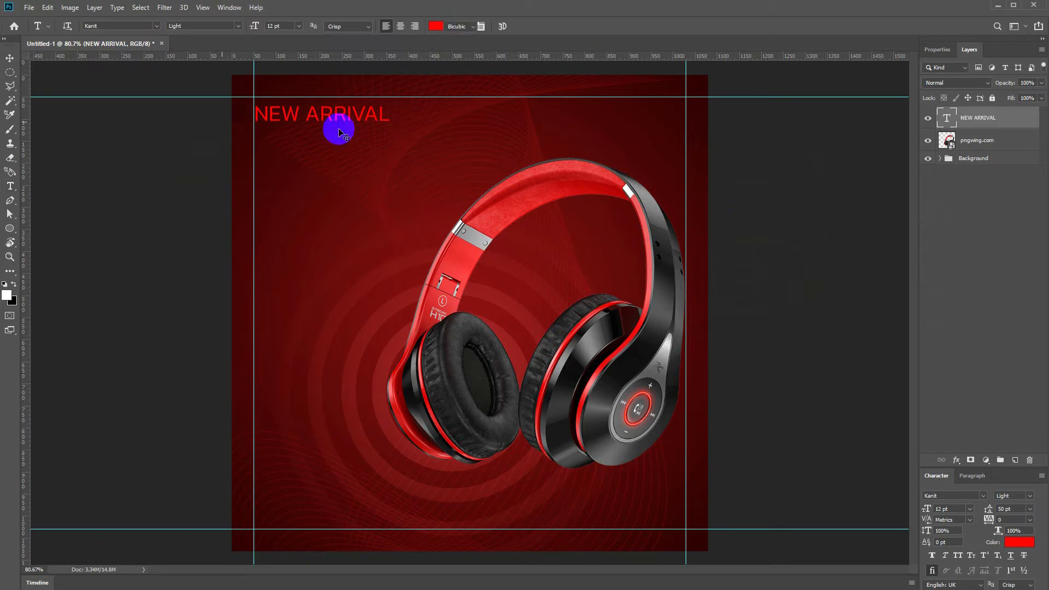
Step: Scale the NEW ARRIVAL text down to 9.9 pt and duplicate it directly below, aligned to the left guide
key(ctrl+t)
drag(390, 103, 330, 150)
key(Return)
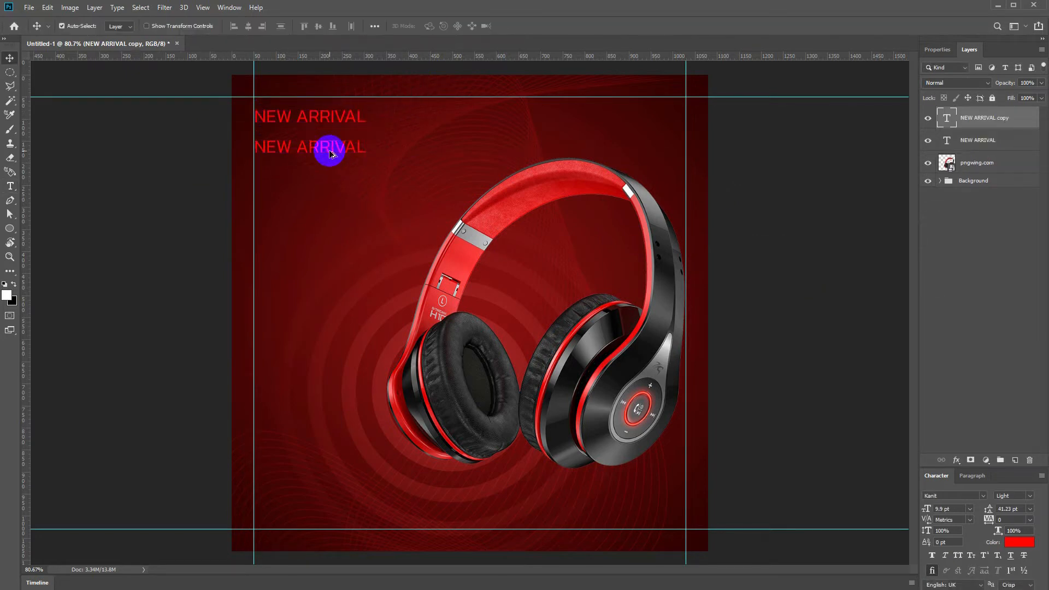
Step: Replace the duplicated text with WIRELESS and HEADPHONE on two lines, formatted as white Kanit SemiBold
double_click(326, 149)
text(WIRELESS)
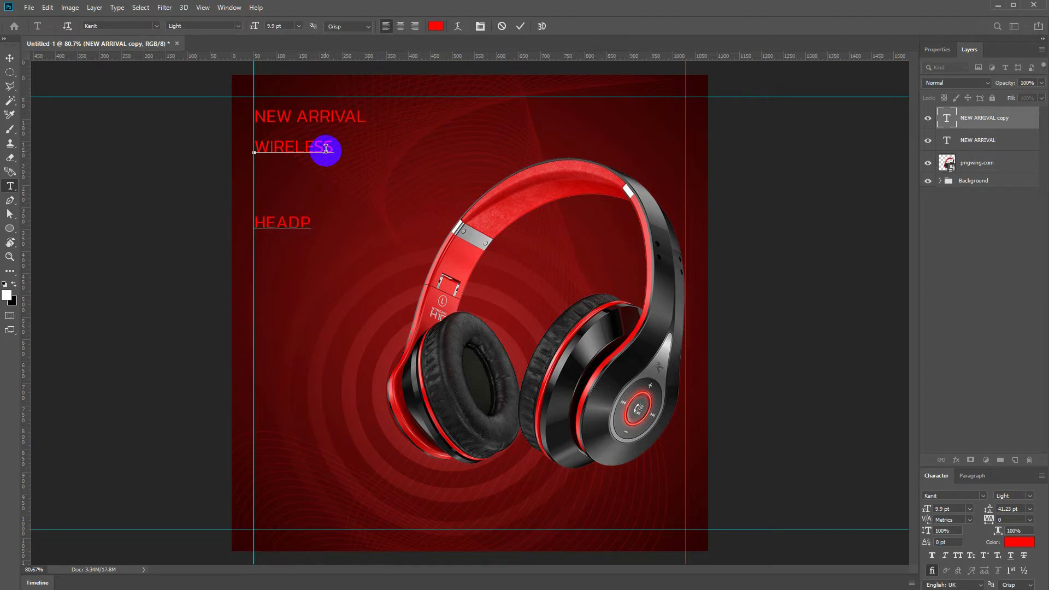
key(ctrl+a)
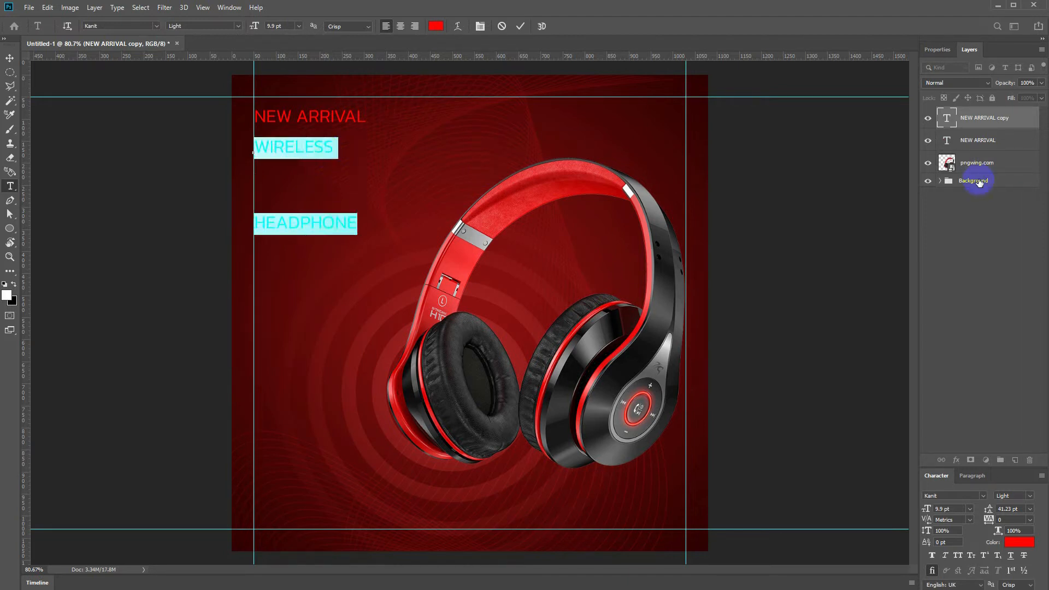
click(480, 26)
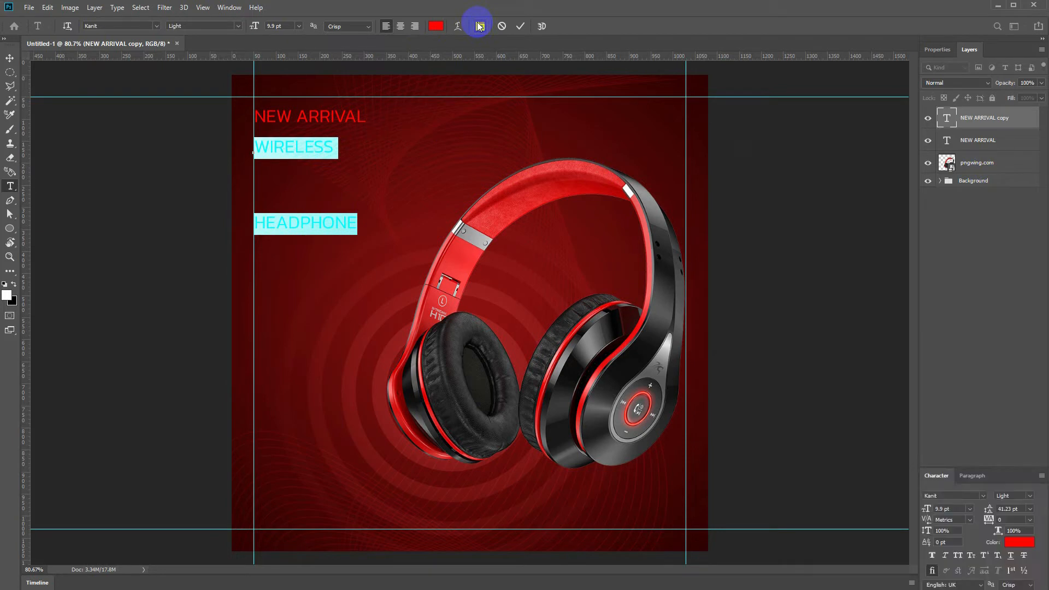
click(1015, 495)
click(1017, 532)
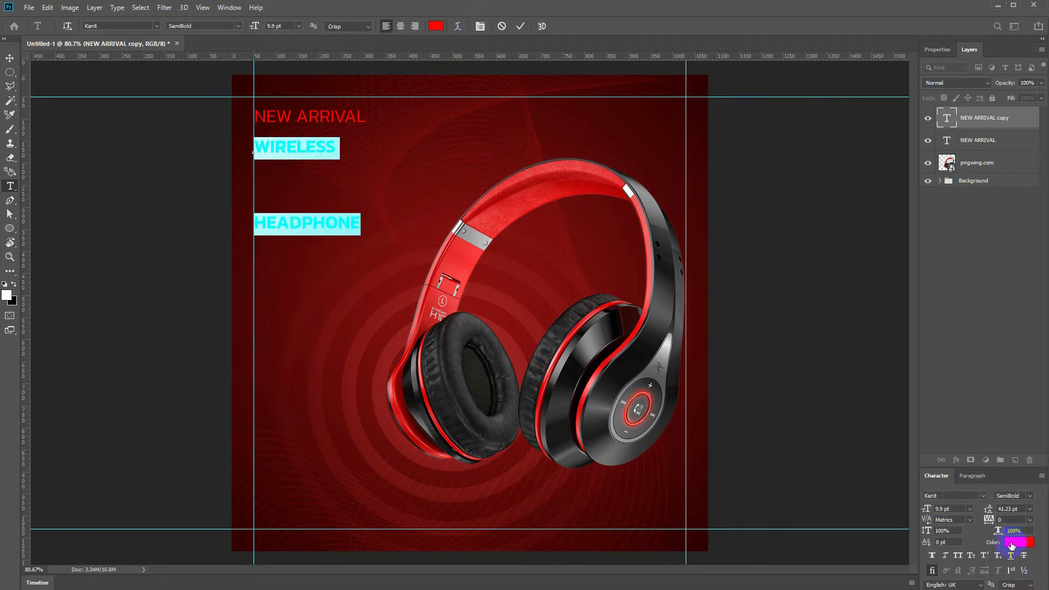
click(1011, 542)
click(689, 161)
click(933, 160)
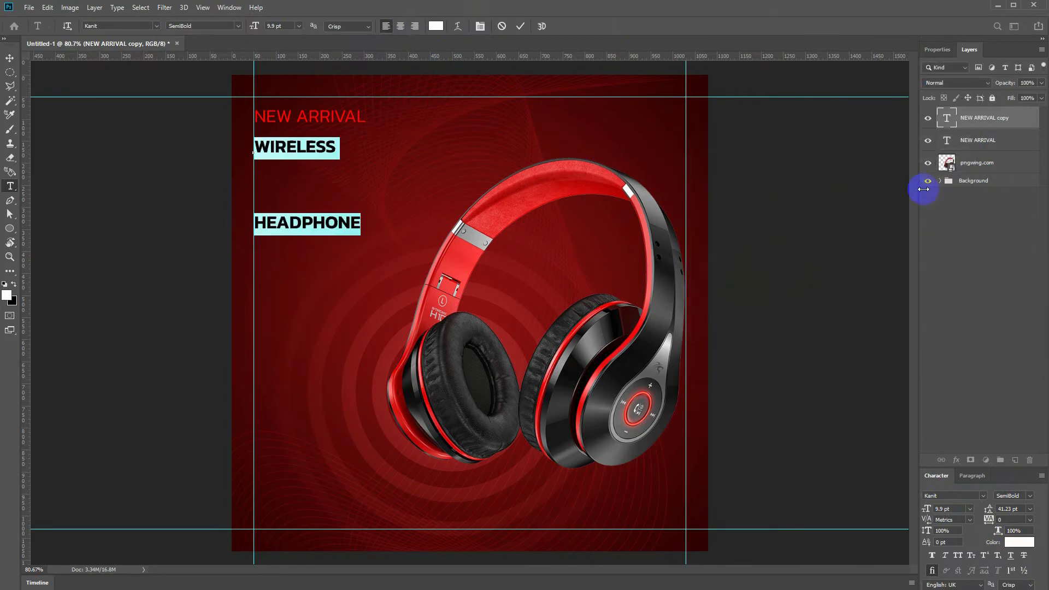
Step: Reduce the leading of the WIRELESS HEADPHONE text so its two lines sit close together
key(Down)
key(Down)
key(Down)
key(Down)
key(Down)
key(Down)
key(Down)
key(Down)
key(Down)
key(Down)
key(Down)
key(Down)
key(Down)
key(Down)
key(Down)
key(Down)
key(Down)
key(Down)
key(Down)
key(Down)
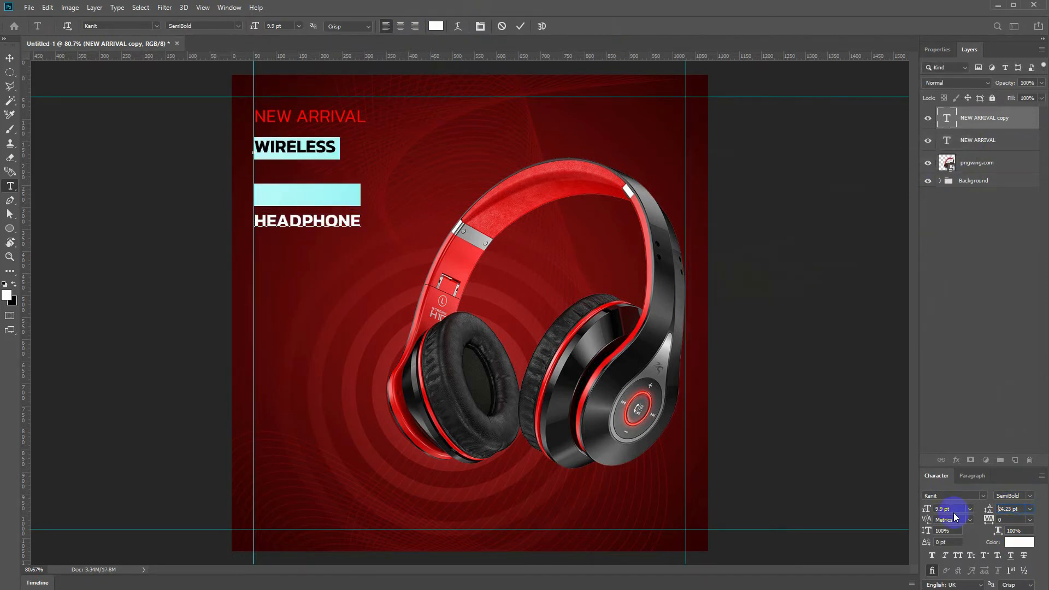
key(ctrl+Return)
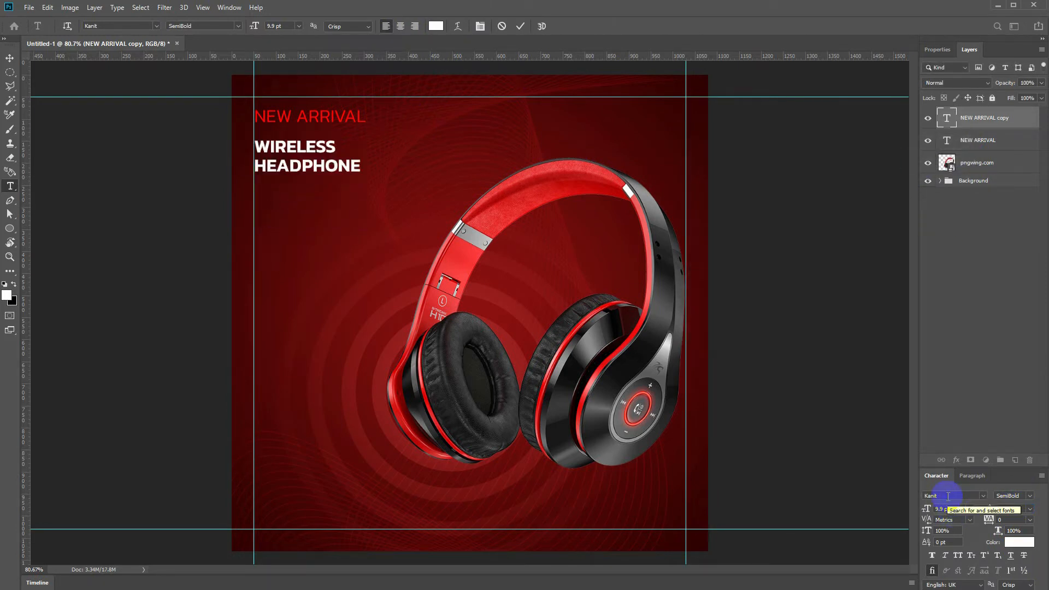
Step: Enlarge the WIRELESS HEADPHONE headline to about 180% and move it up close beneath NEW ARRIVAL
key(ctrl+t)
drag(360, 177, 435, 229)
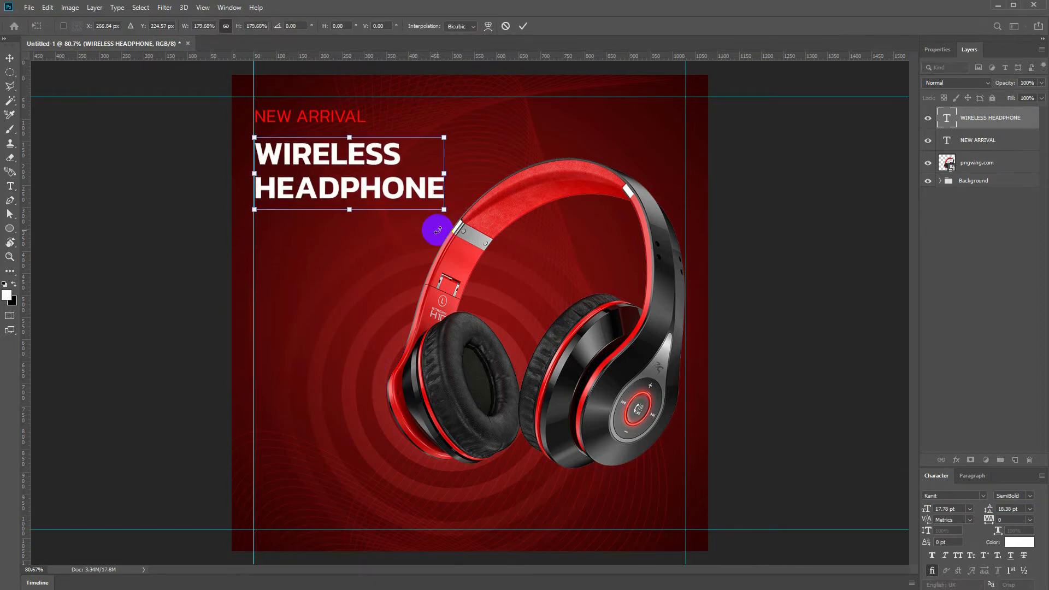
key(Return)
key(t)
key(v)
drag(306, 191, 302, 184)
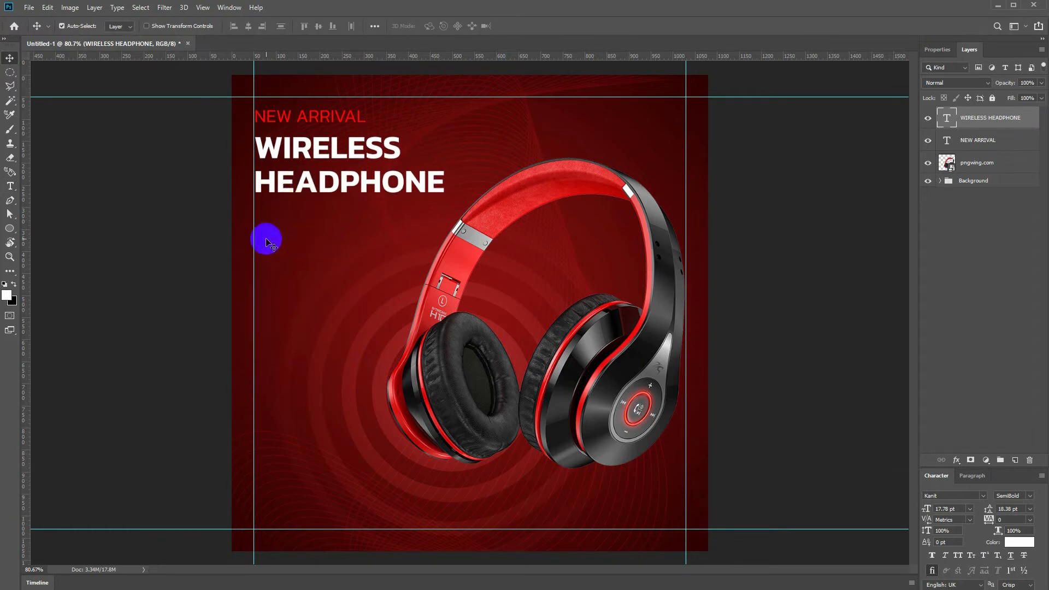
Step: Add a placeholder paragraph box about 350 px wide below the headline at the left guide, with 5 pt text
key(t)
drag(254, 247, 407, 312)
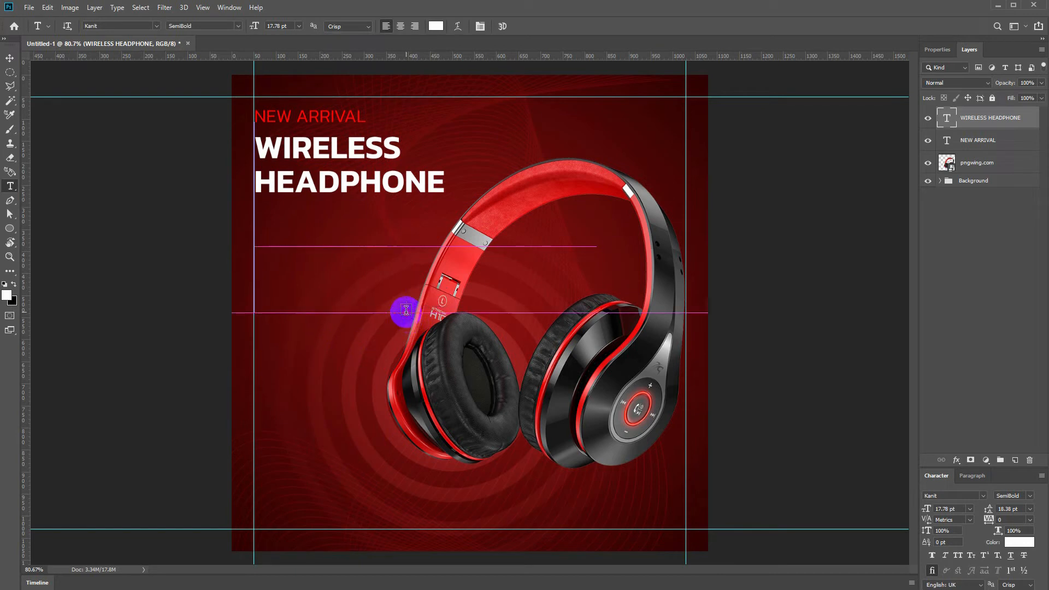
double_click(957, 507)
text(6)
key(Return)
key(Down)
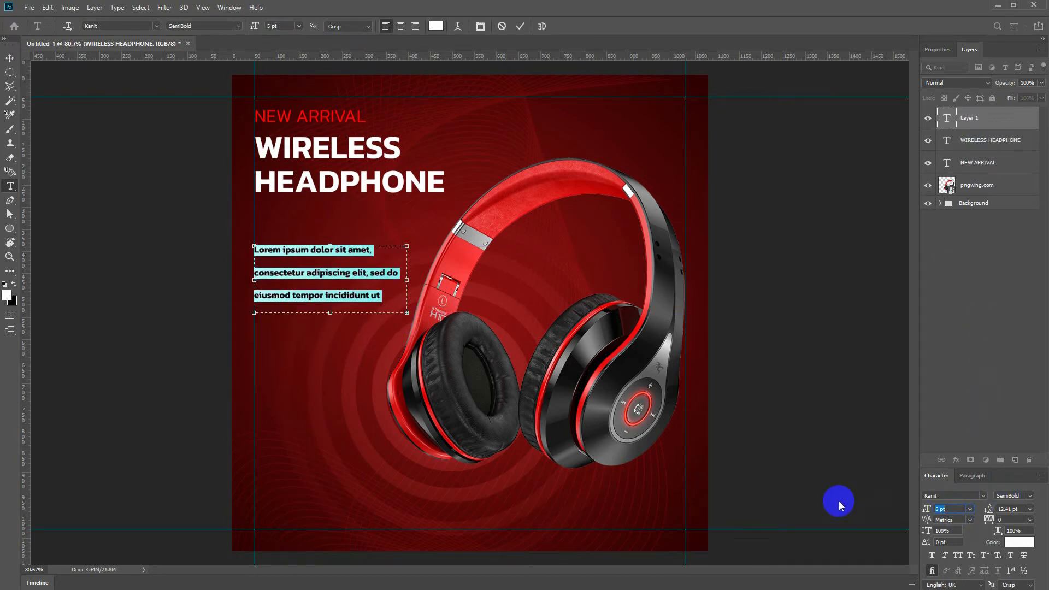
Step: Set the placeholder paragraph to Kanit Regular with 6.41 pt leading
click(1030, 496)
click(1018, 505)
click(1020, 509)
key(Down)
key(Down)
key(Down)
key(Down)
key(Down)
key(Down)
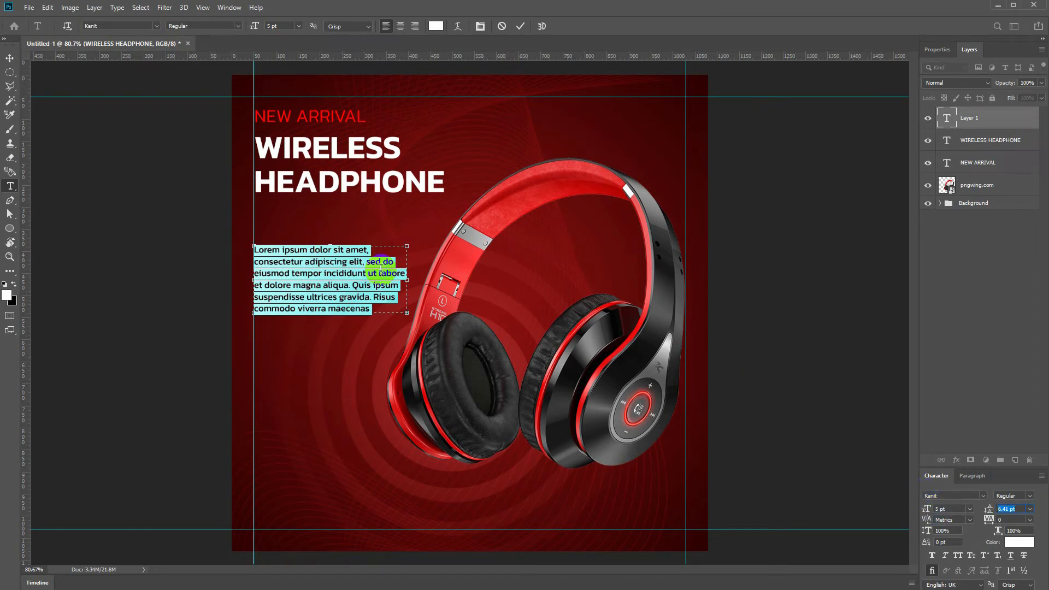
Step: Widen the paragraph box slightly and trim the placeholder text to five lines ending in "Quis ipsum lacus vel facilisis."
drag(407, 279, 414, 281)
click(396, 293)
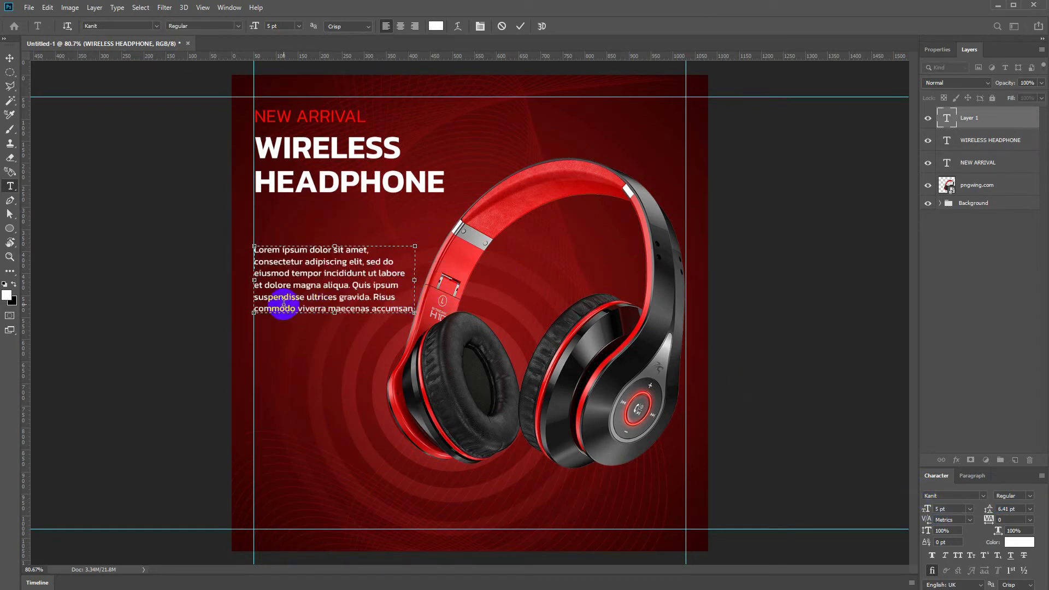
drag(255, 297, 475, 346)
key(BackSpace)
click(470, 325)
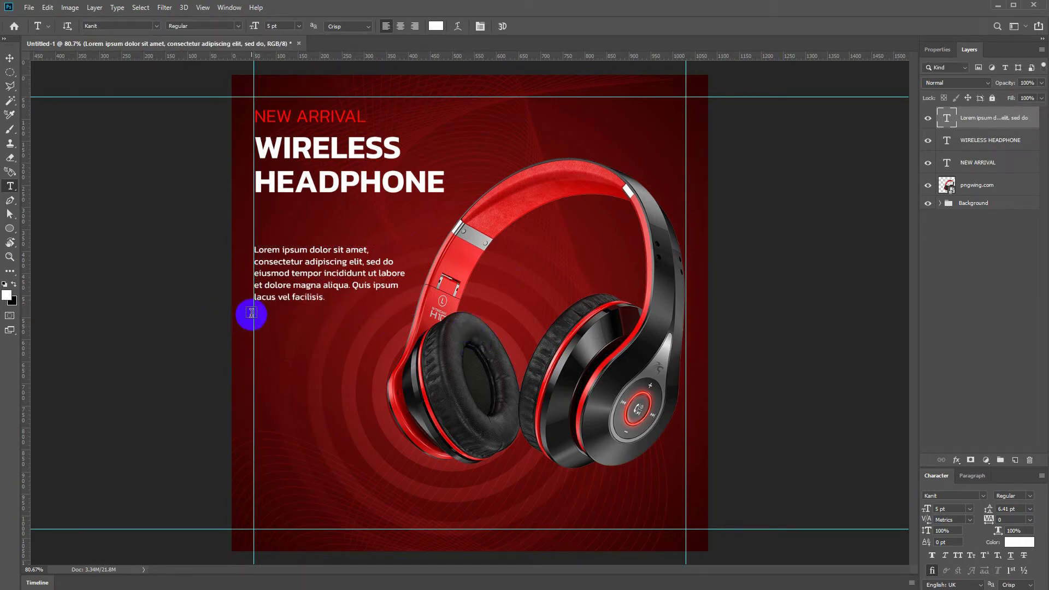
Step: Add a two-line LOGO HERE text in Kanit Regular 5 pt in the empty area above the headphones
click(542, 116)
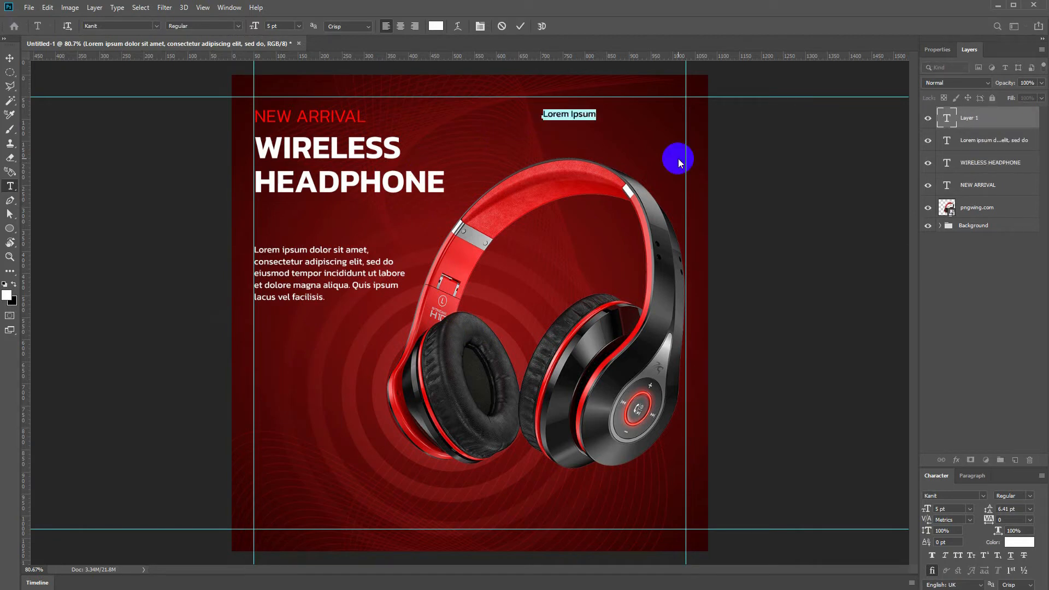
text(LOGO)
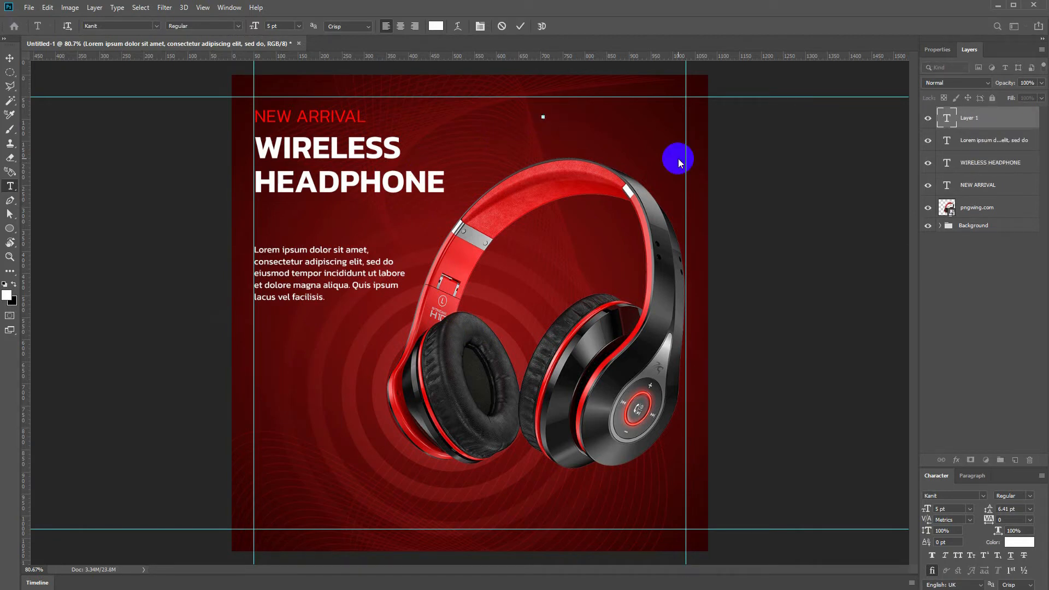
key(Return)
text(HERE)
click(678, 158)
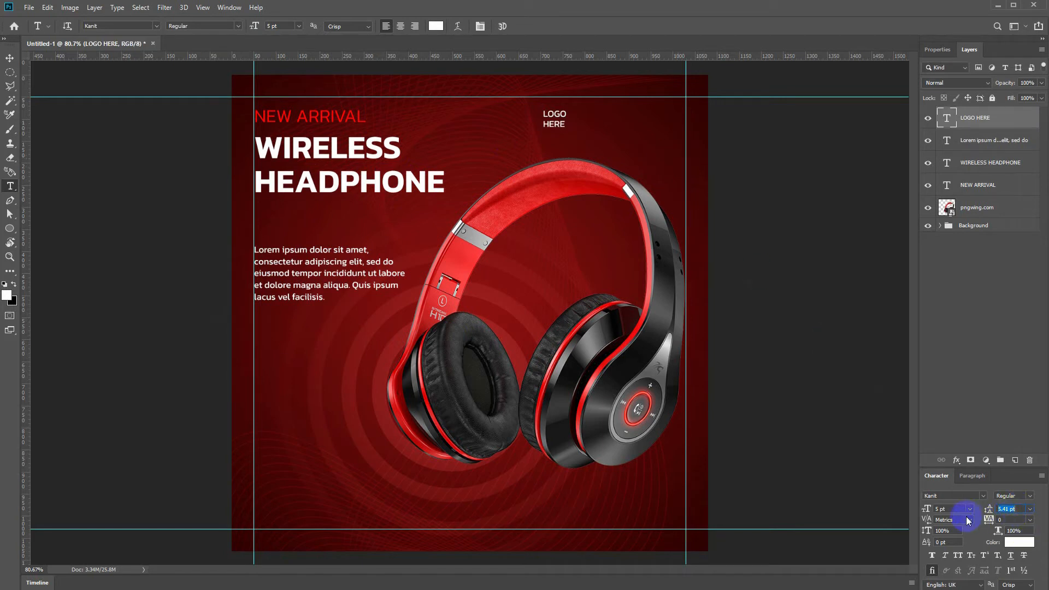
Step: Enlarge the LOGO HERE text to 6.65 pt and align it to the corner where the upper and right guides meet
click(559, 119)
drag(571, 132, 675, 122)
key(ctrl+Return)
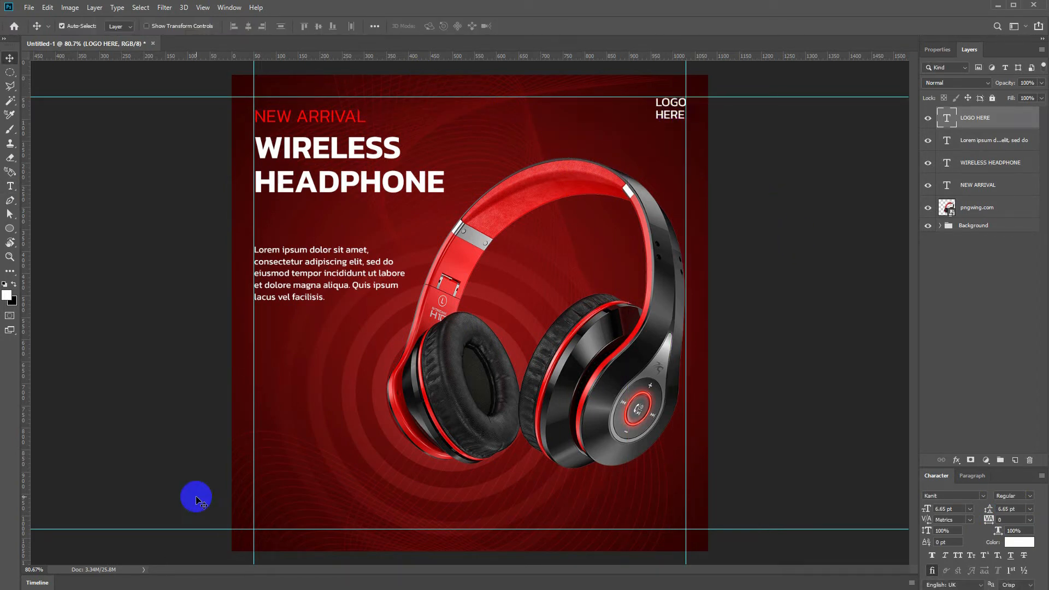
Step: Draw a circle about 179 px wide against the left guide, below the placeholder paragraph
click(9, 228)
drag(254, 331, 332, 414)
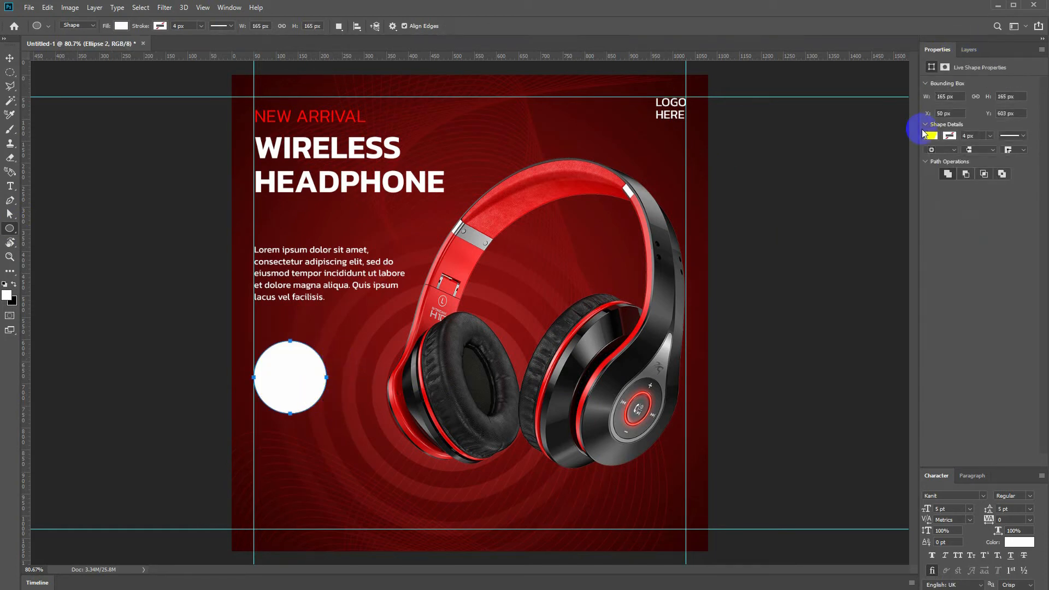
key(ctrl+t)
drag(327, 413, 332, 420)
key(Return)
Step: Fill the new circle with black
click(931, 136)
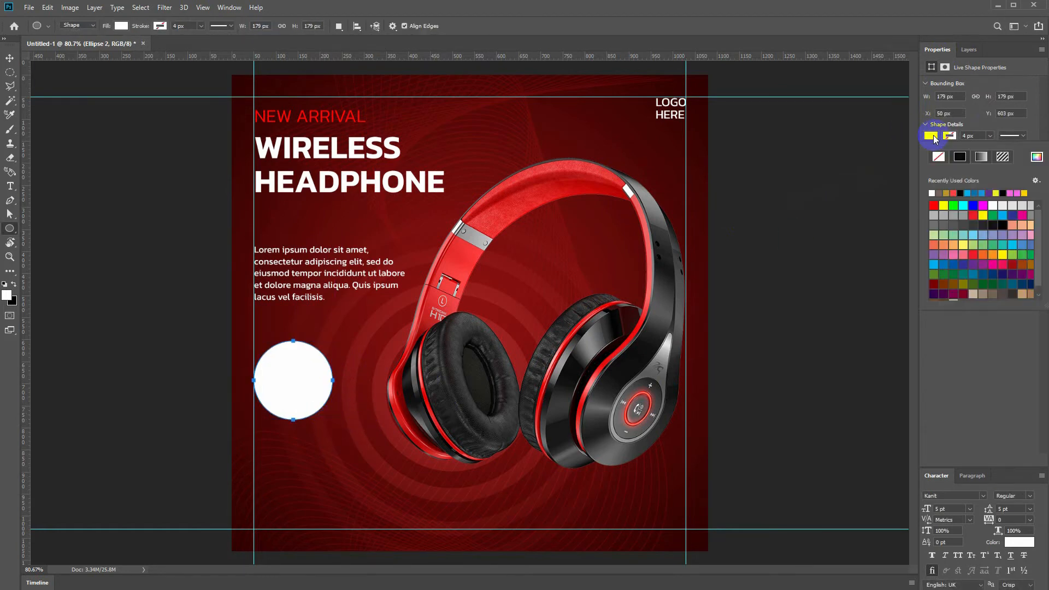
click(961, 194)
key(Return)
key(v)
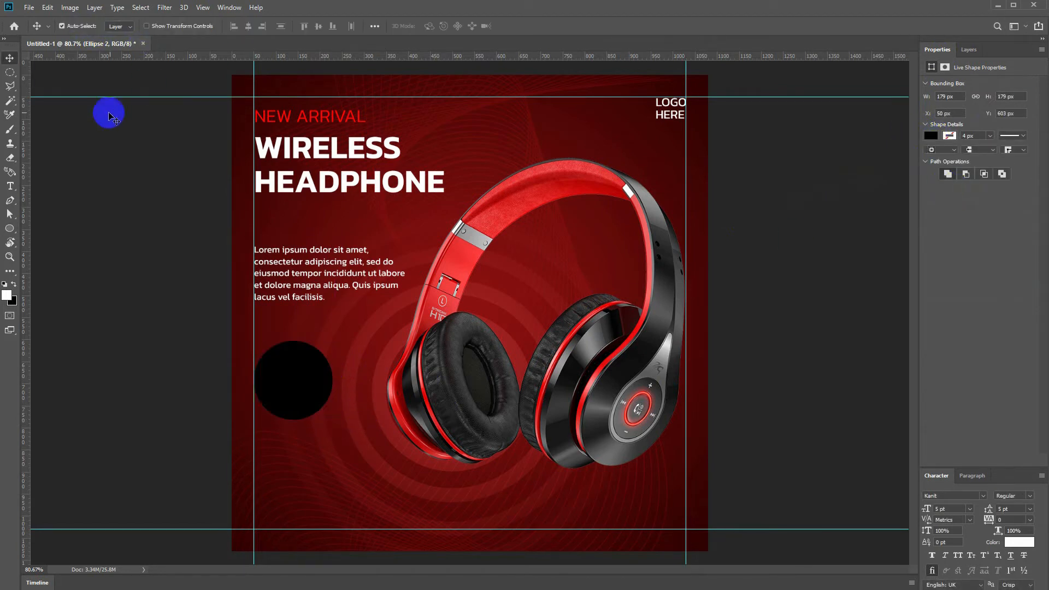
Step: Duplicate the black circle and shrink the copy about its centre to about 147 px
click(969, 49)
key(ctrl+j)
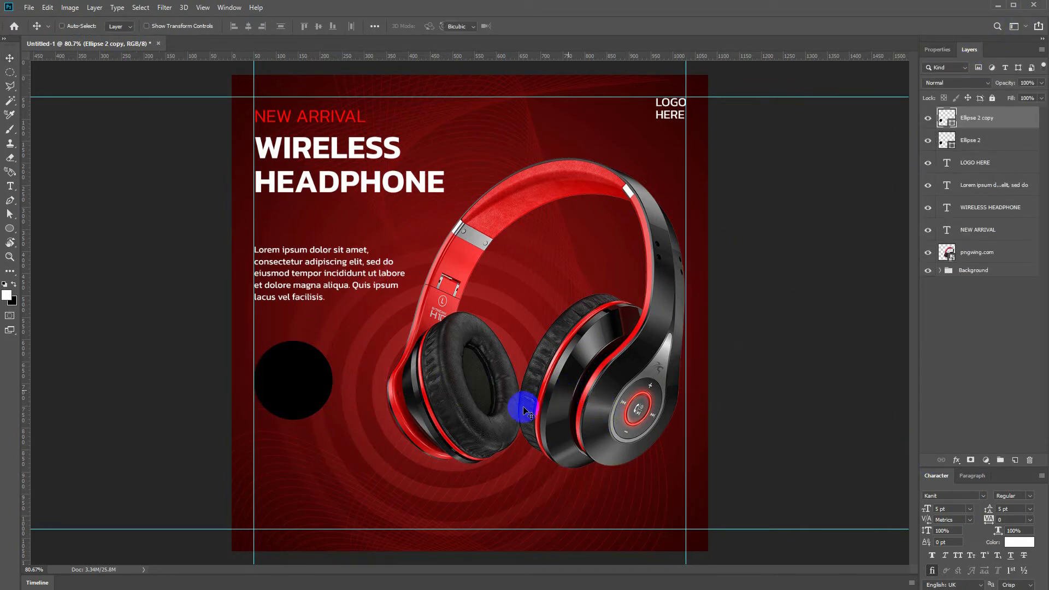
key(ctrl+t)
drag(332, 419, 331, 416)
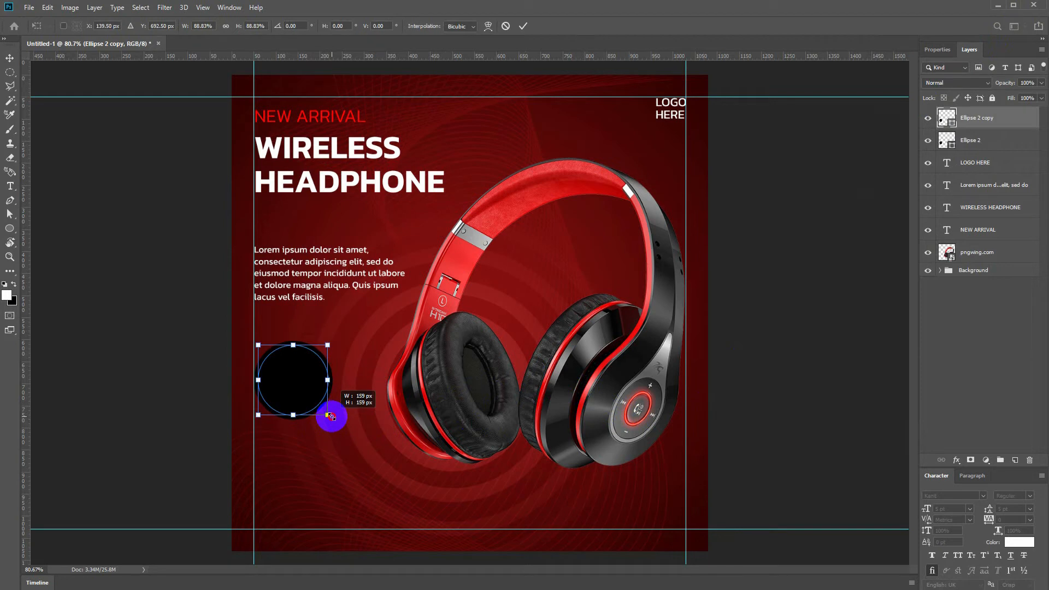
key(Return)
Step: Remove the smaller circle's fill and give it a red 4 px stroke
key(u)
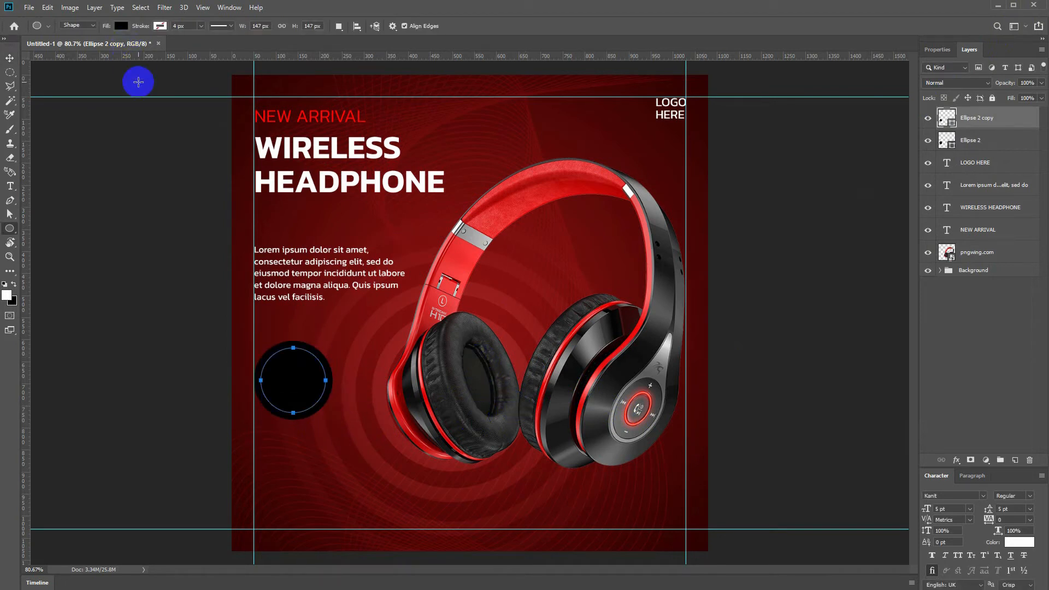
click(122, 25)
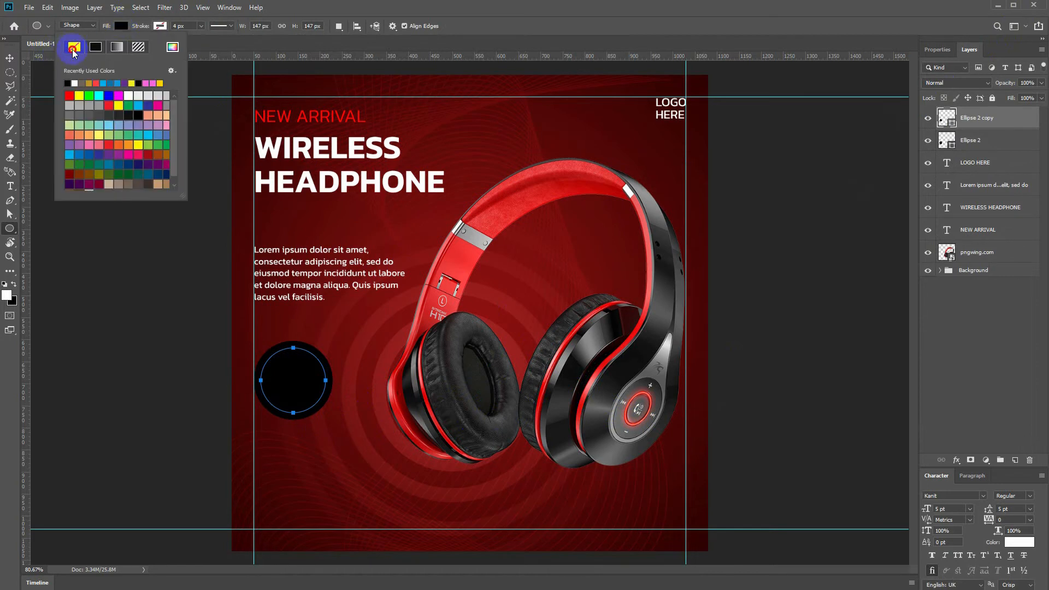
click(151, 29)
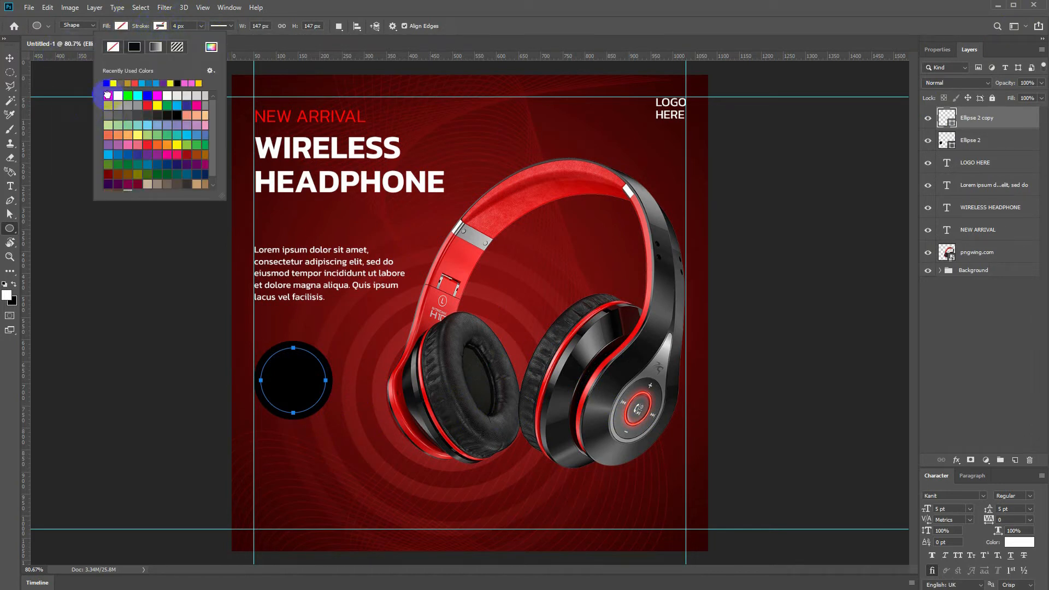
double_click(108, 94)
Step: Add an Outer Glow to the red ring with a linear contour and a size of 6 px
click(961, 464)
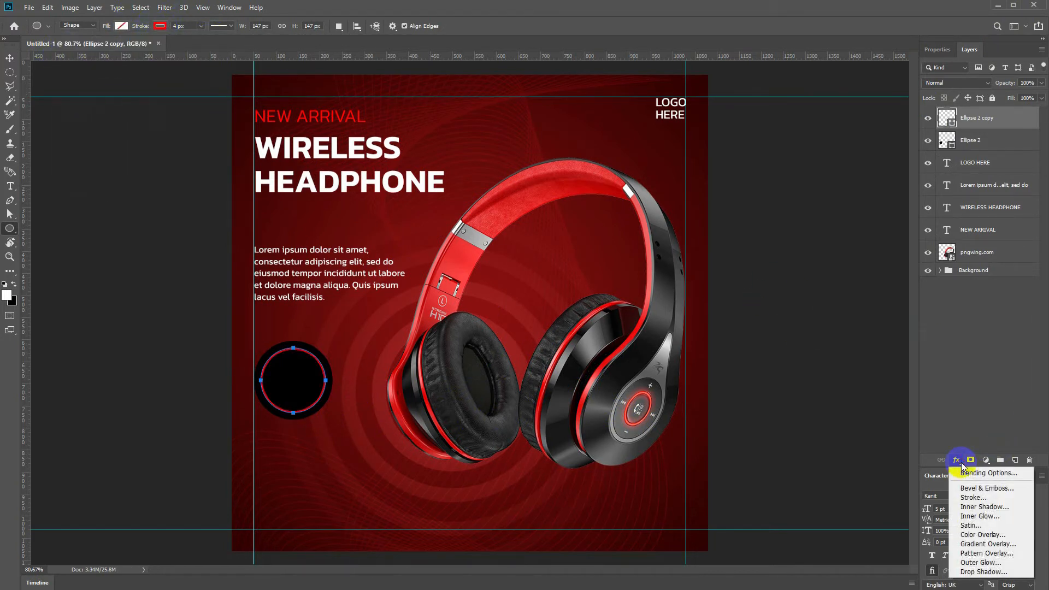
click(742, 338)
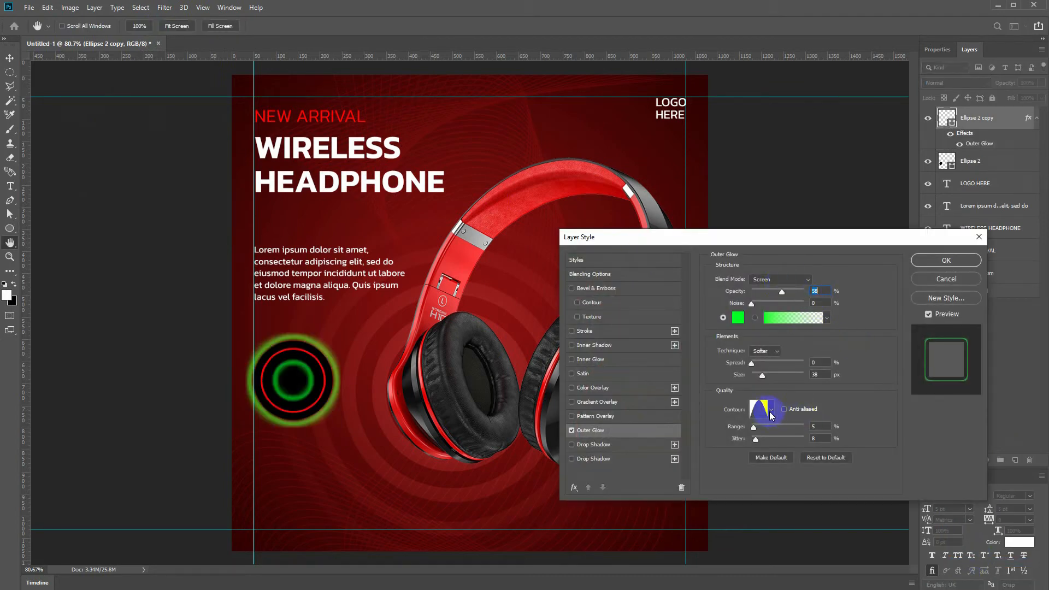
click(770, 413)
click(706, 435)
drag(822, 375, 801, 374)
scroll(801, 375, down, 5)
scroll(802, 374, down, 17)
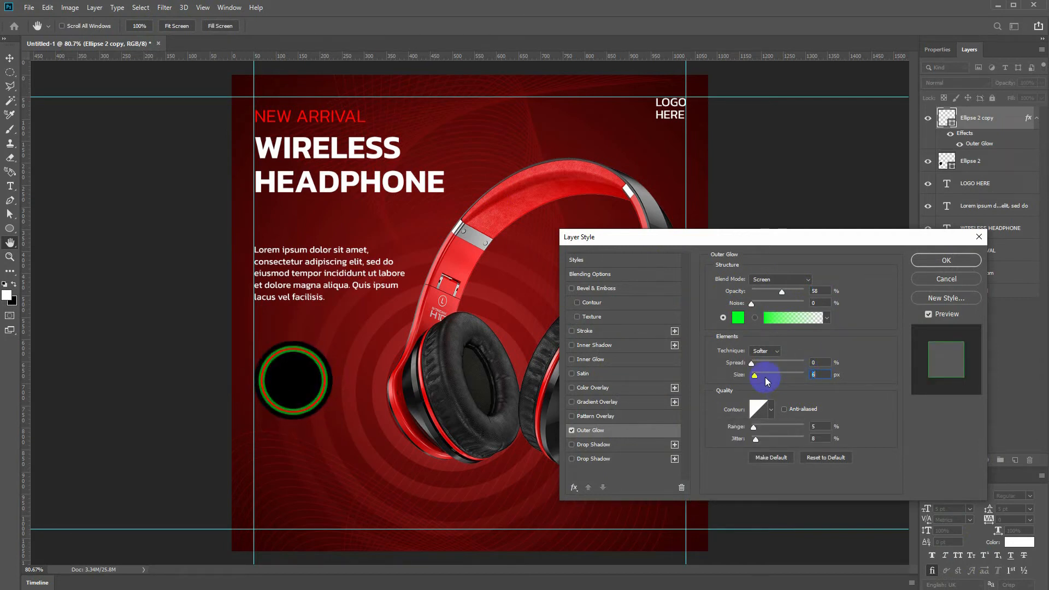
Step: Set the ring's glow to Normal blend mode and a bright red near #fd3b3b, starting from the headband's colour
click(761, 279)
click(764, 283)
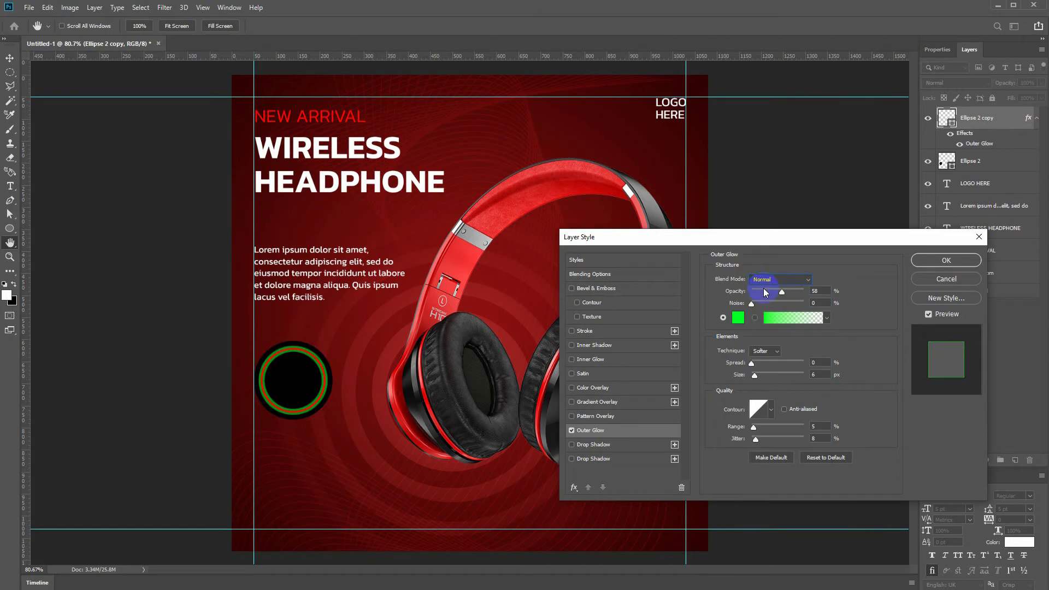
click(739, 319)
click(495, 210)
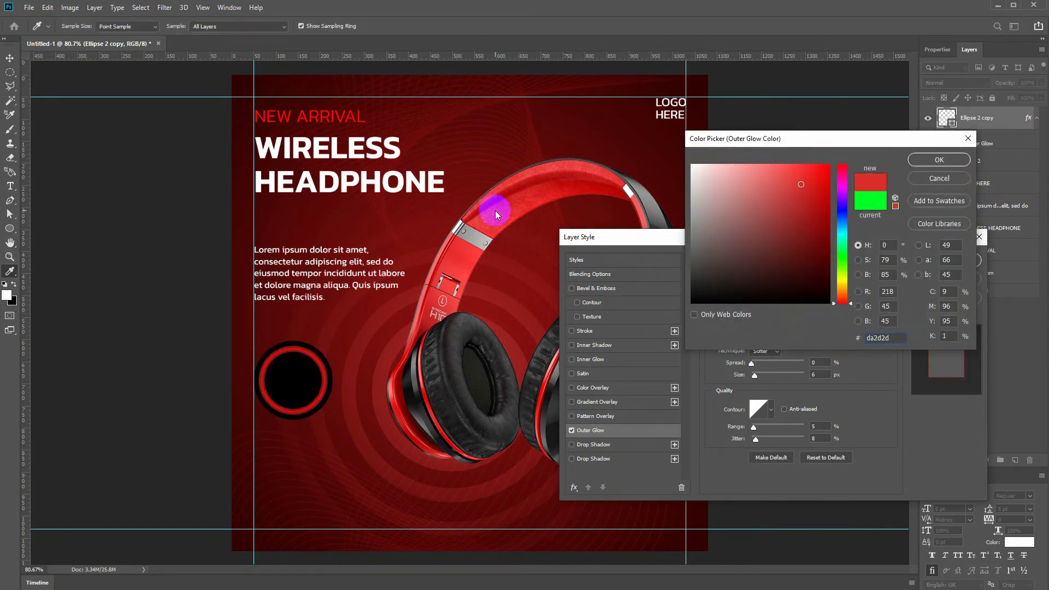
click(799, 164)
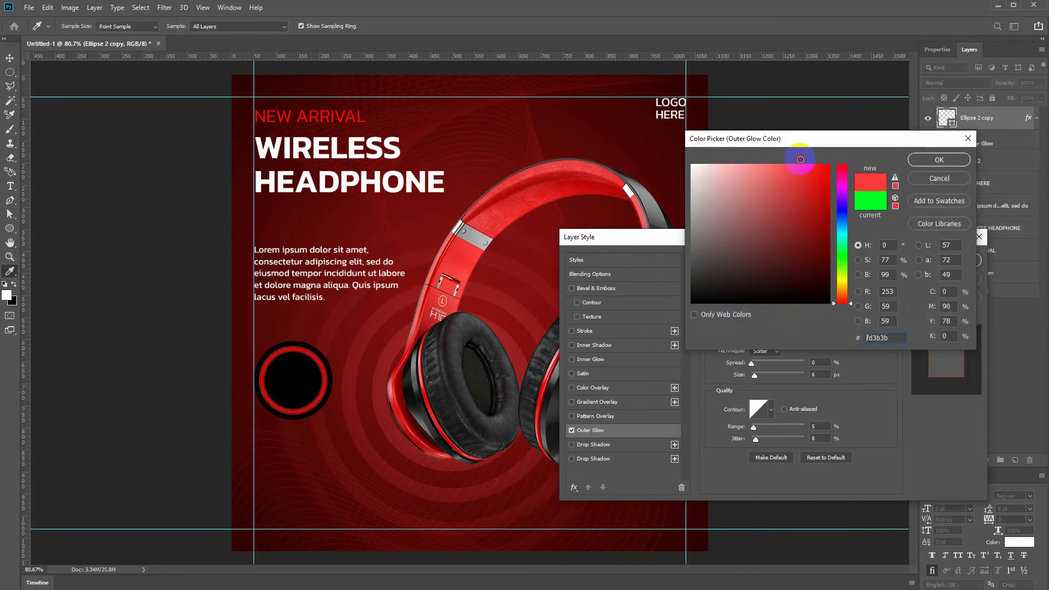
click(926, 162)
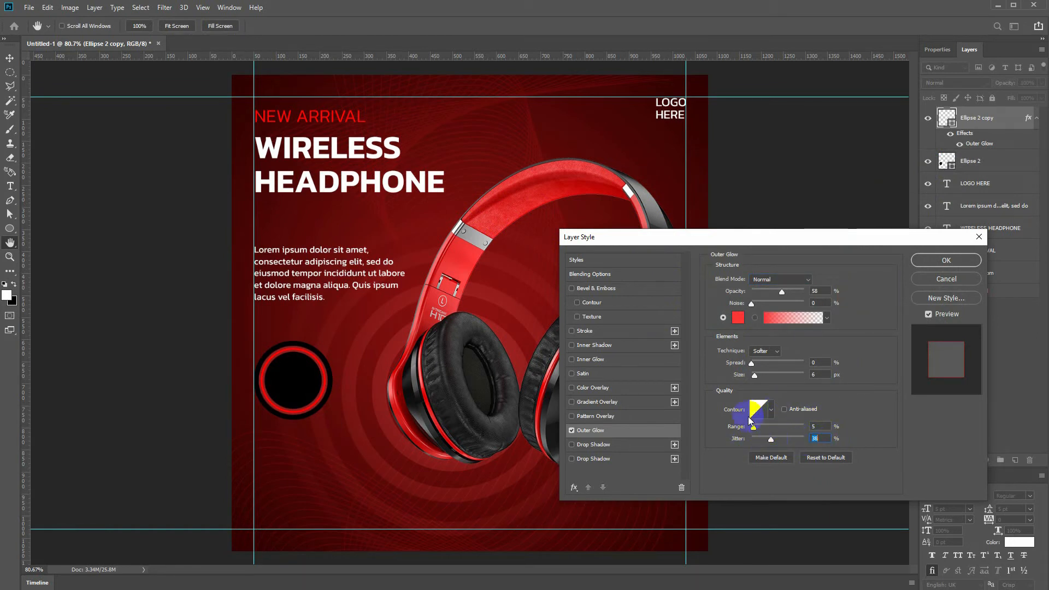
Step: Set the ring's glow to 43% range, 38% jitter, 9 px size and about 76% opacity, and apply it
drag(749, 421, 791, 429)
drag(767, 377, 763, 381)
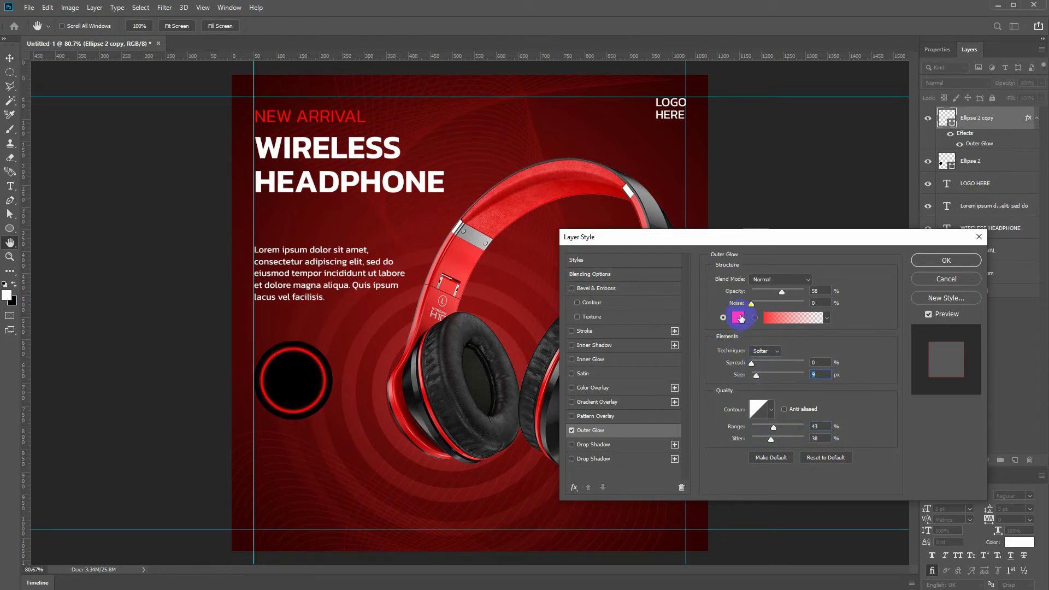
drag(782, 296, 794, 297)
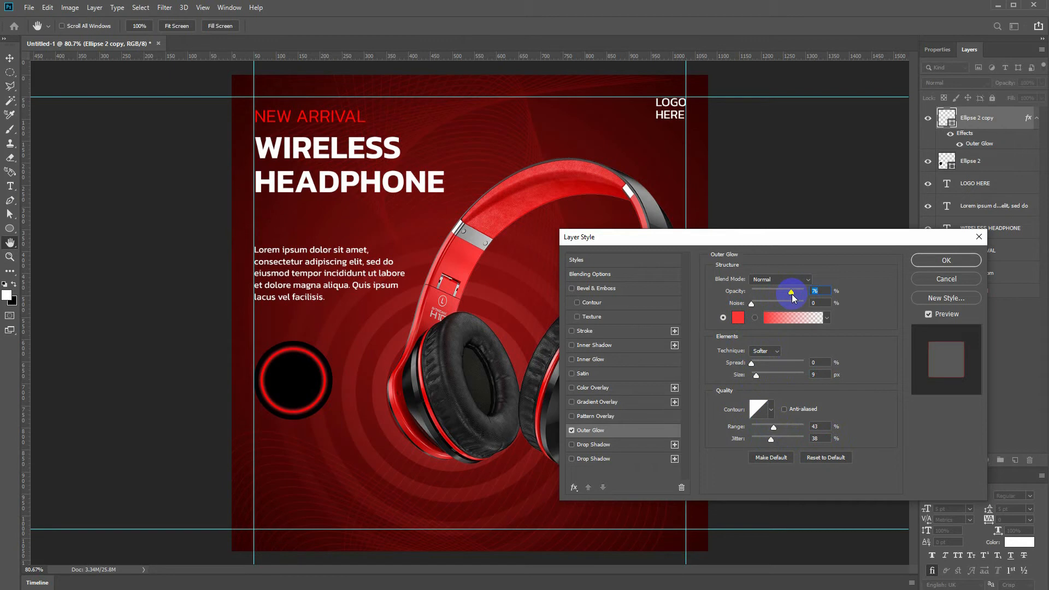
key(Return)
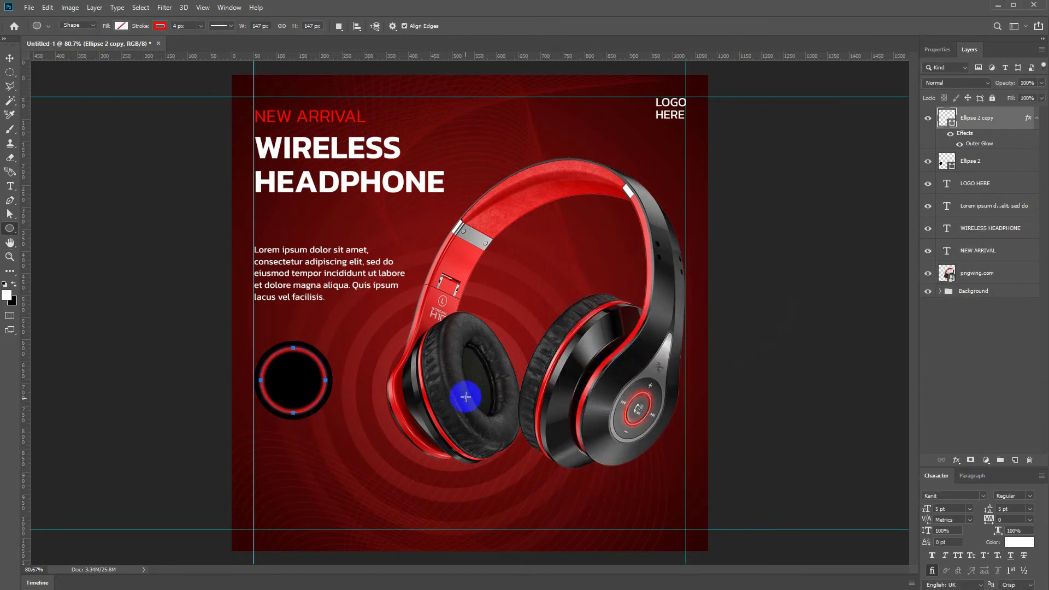
Step: Scale the glowing ring up slightly so it sits closer to the edge of the black circle
key(v)
key(ctrl+t)
drag(326, 349, 328, 345)
key(Return)
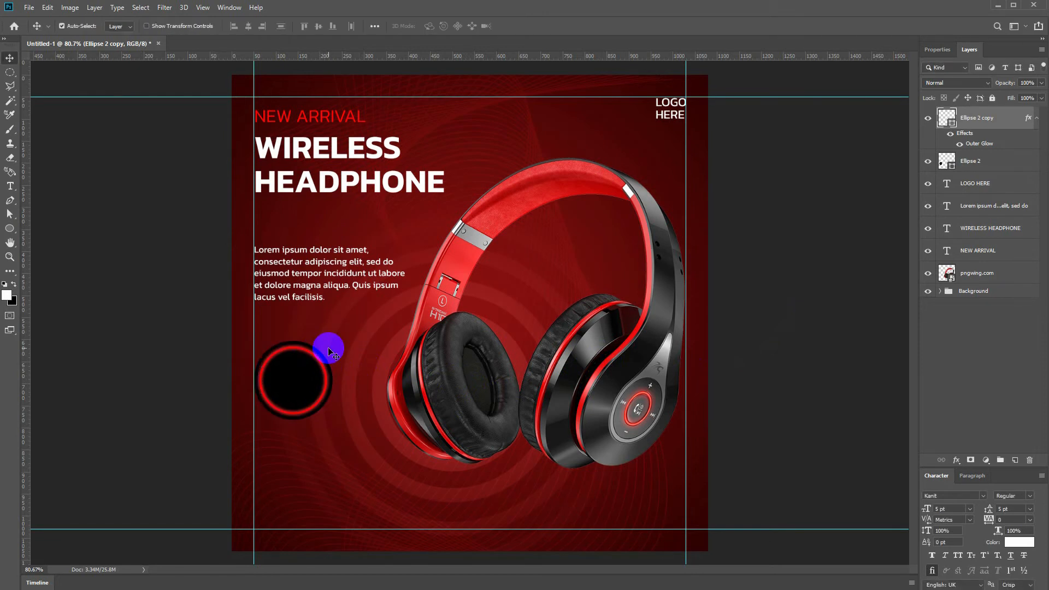
Step: Add a two-line 50% OFF text beside the black badge, with the 50% line in Bold
key(t)
click(342, 331)
text(50%)
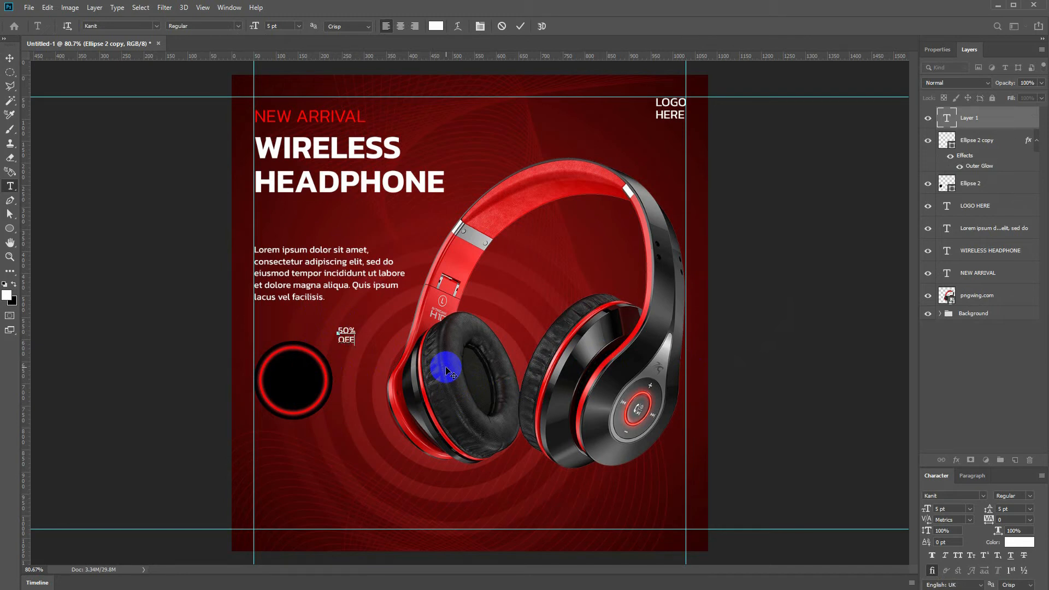
double_click(346, 331)
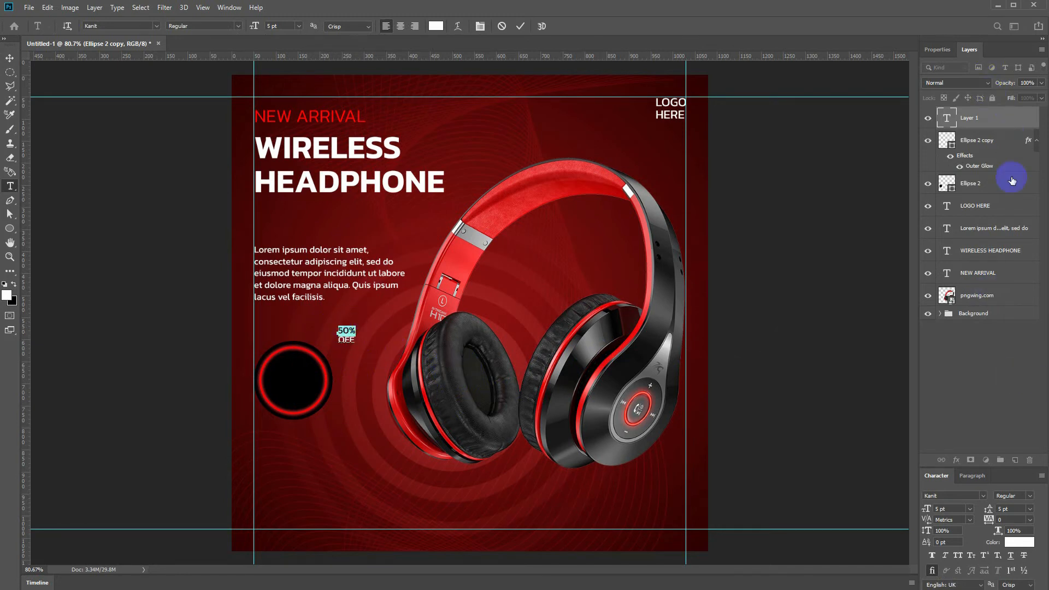
click(1016, 496)
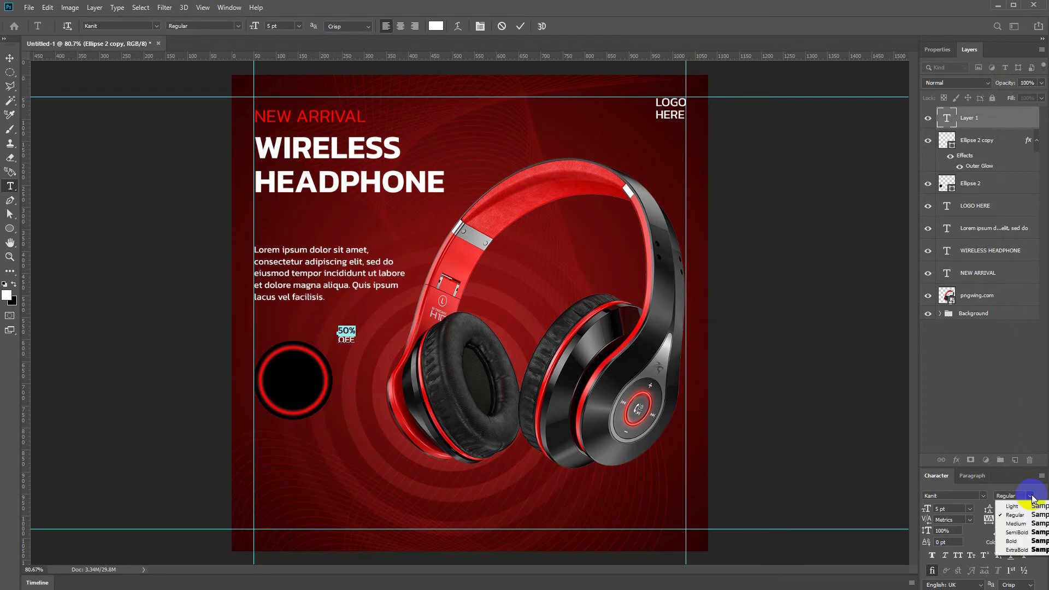
click(1011, 538)
key(ctrl+Return)
Step: Enlarge the 50% OFF text to 11.89 pt with 9 pt leading and centre it inside the badge
key(v)
drag(354, 337, 320, 363)
key(ctrl+t)
key(Return)
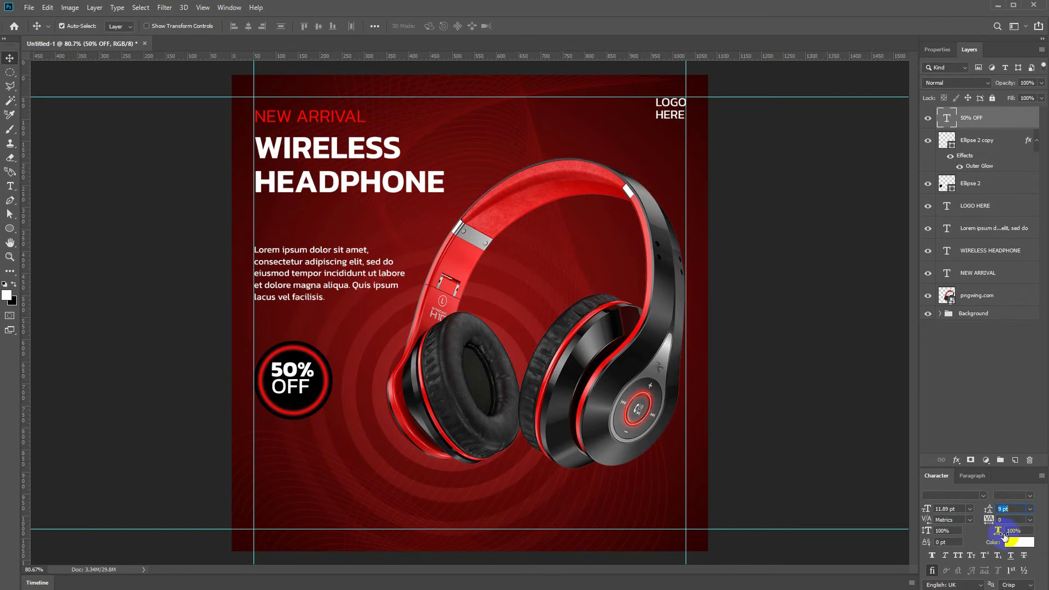
drag(290, 380, 297, 388)
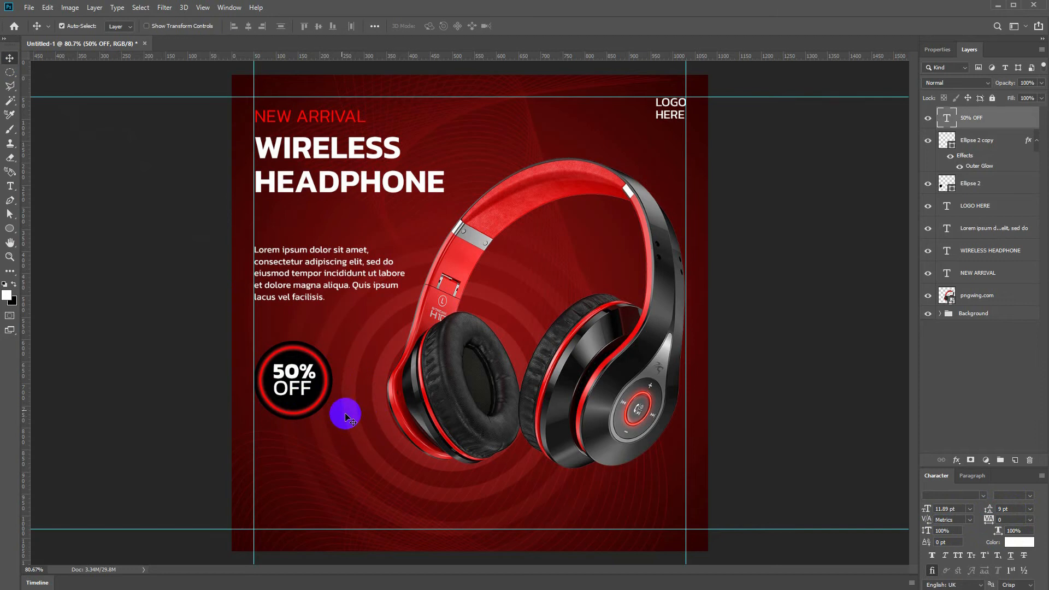
Step: Draw a fully rounded rectangle about 259 by 88 px in the corner of the left and lower guides
right_click(9, 228)
click(54, 240)
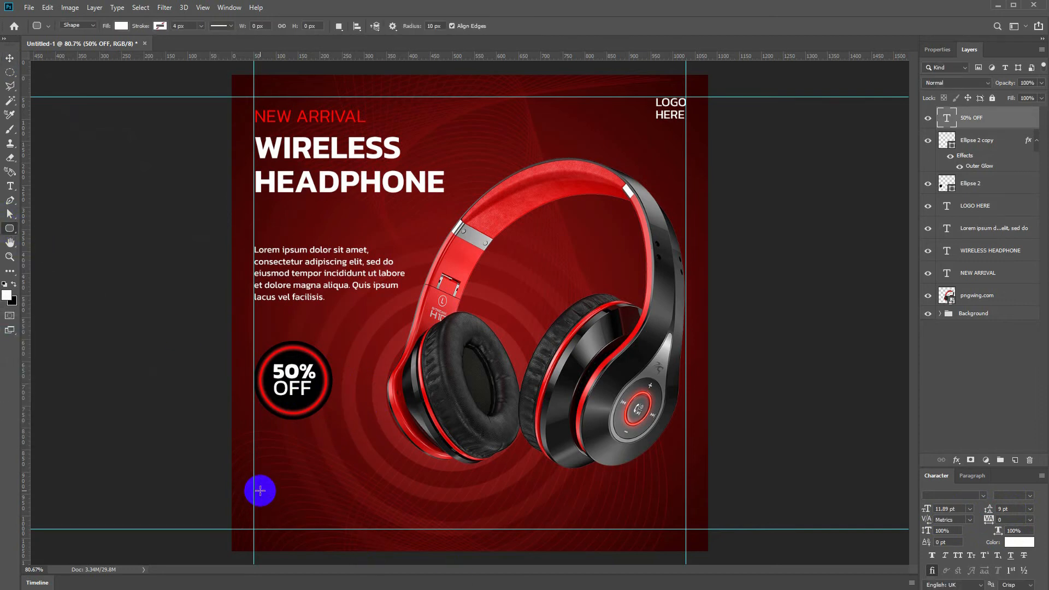
drag(254, 490, 365, 528)
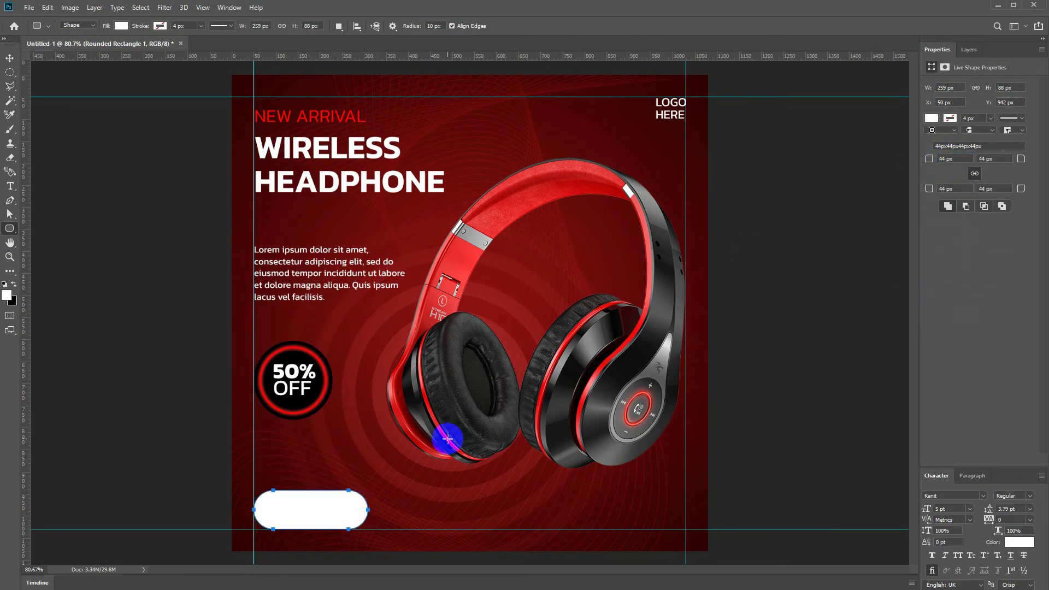
Step: Resize the rounded rectangle to about 284 by 77 px, keeping it against the left and lower guides
key(ctrl+t)
drag(311, 491, 310, 495)
drag(367, 511, 380, 513)
key(Return)
Step: Fill the rounded rectangle with the red #fb2c2c
click(931, 118)
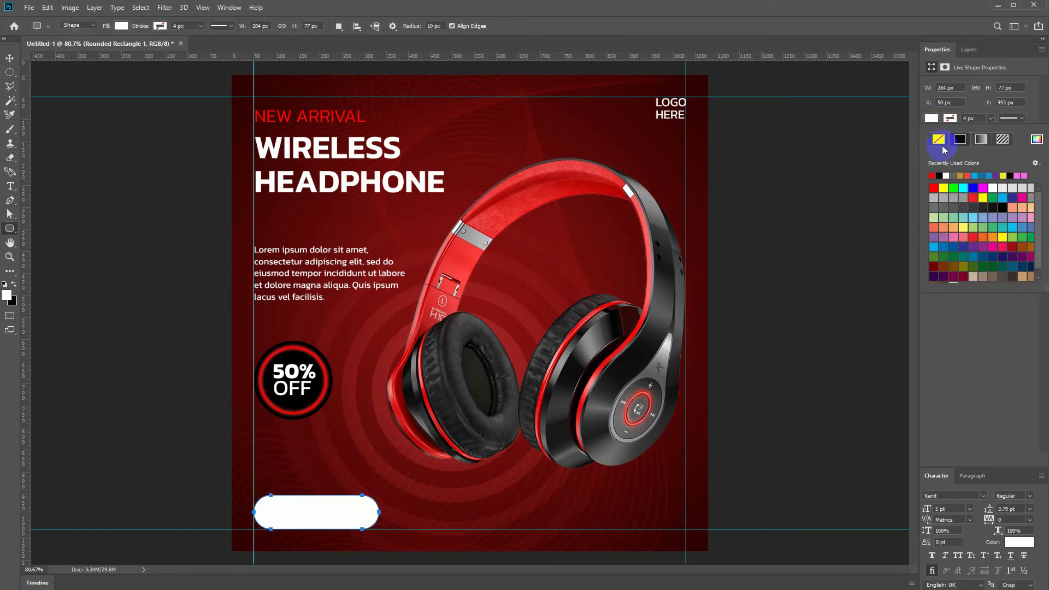
click(1036, 140)
click(483, 243)
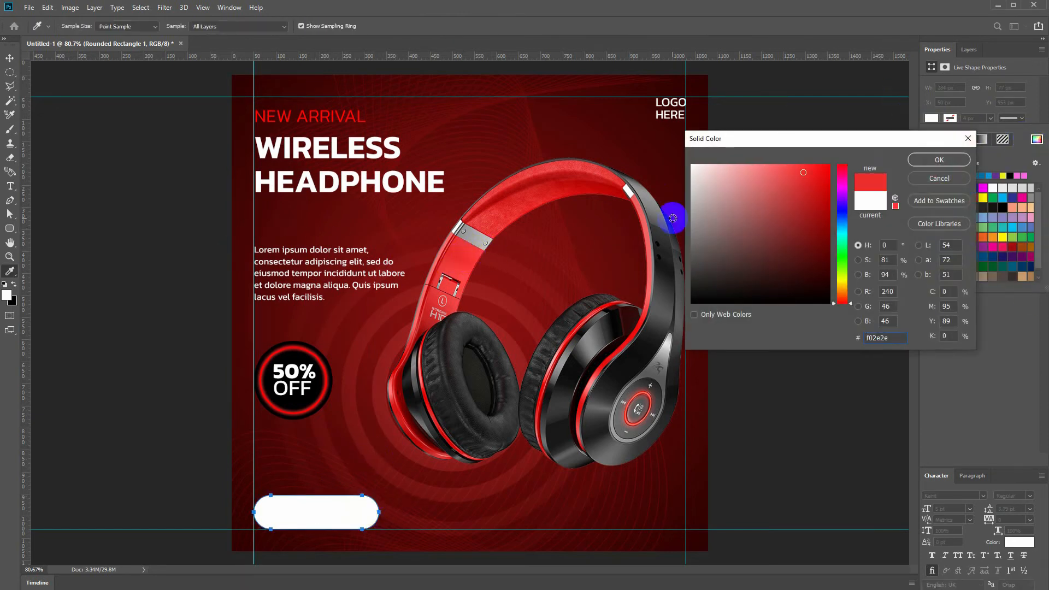
click(928, 159)
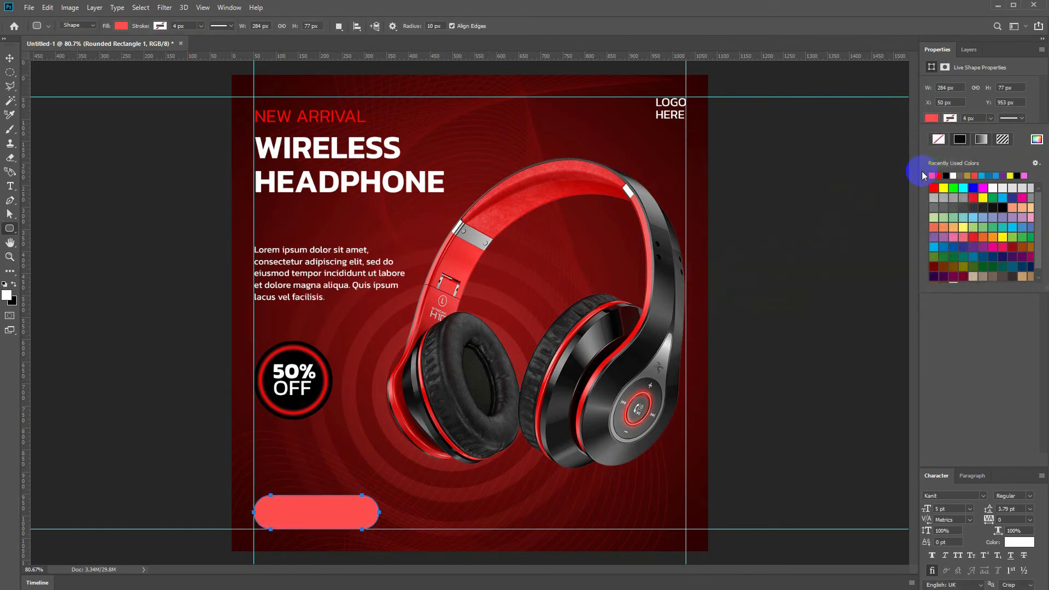
click(1037, 140)
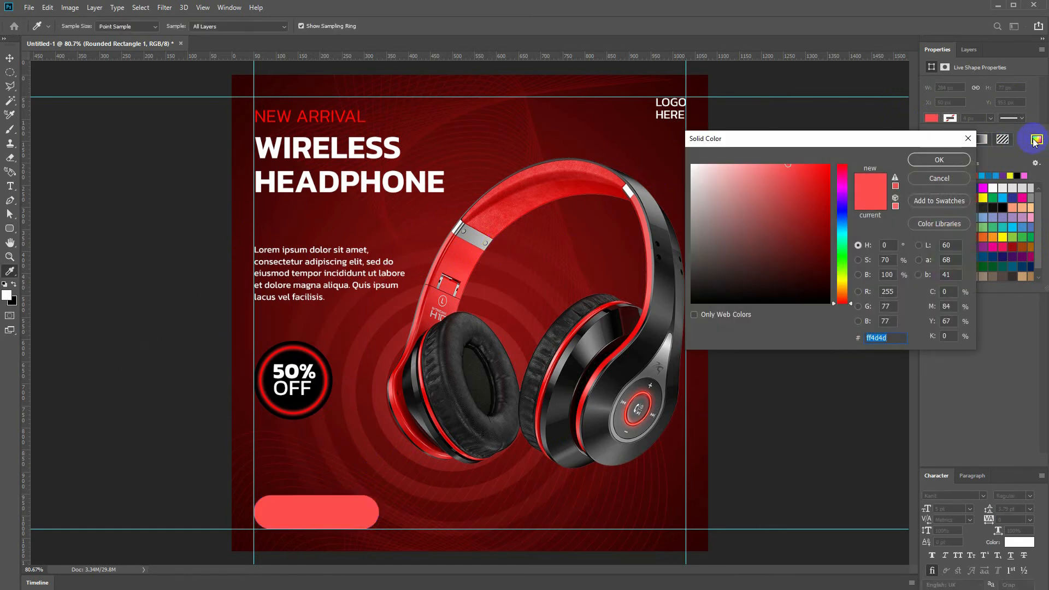
mouse_move(829, 179)
mouse_down()
mouse_move(803, 164)
mouse_move(820, 166)
mouse_up()
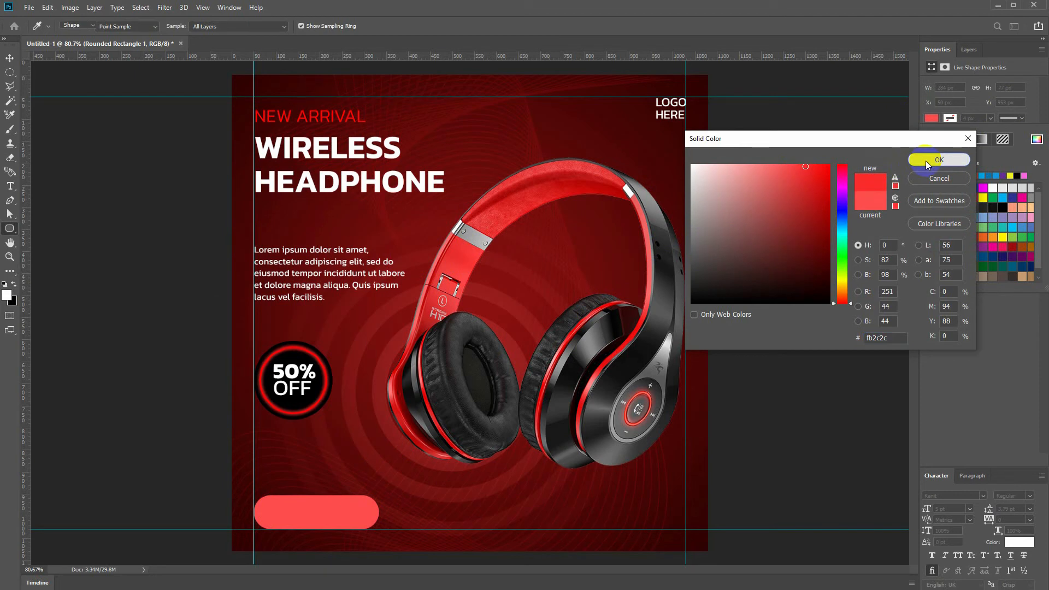
click(936, 160)
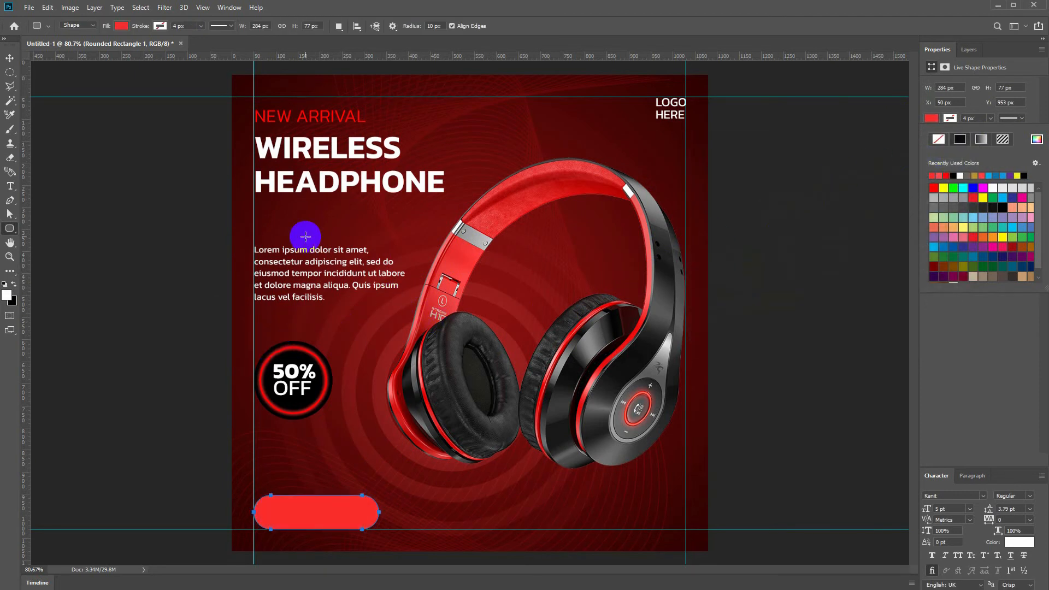
Step: Add an ORDER NOW text above the red rounded rectangle and set it in Kanit Bold
key(t)
click(271, 466)
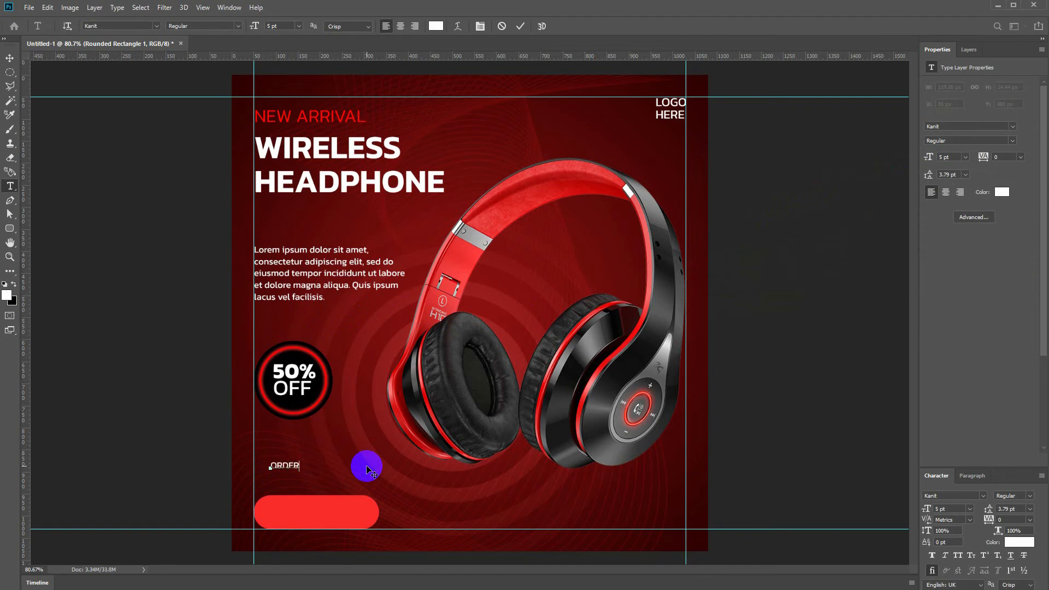
triple_click(296, 465)
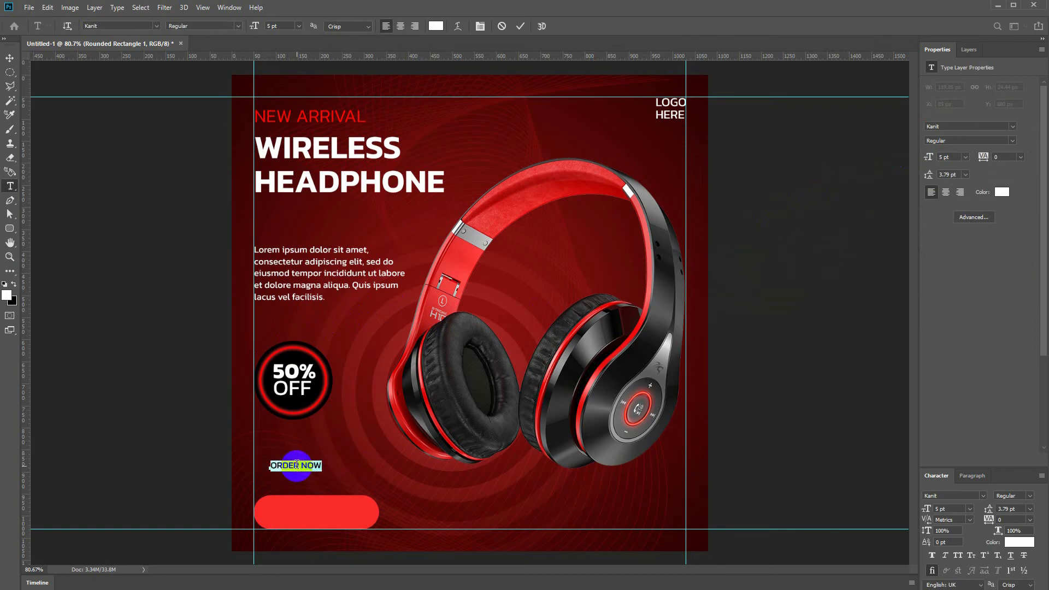
click(214, 26)
click(215, 65)
click(255, 102)
Step: Enlarge the ORDER NOW text to about 9.76 pt and centre it inside the red rounded rectangle
key(ctrl+t)
drag(293, 465, 321, 511)
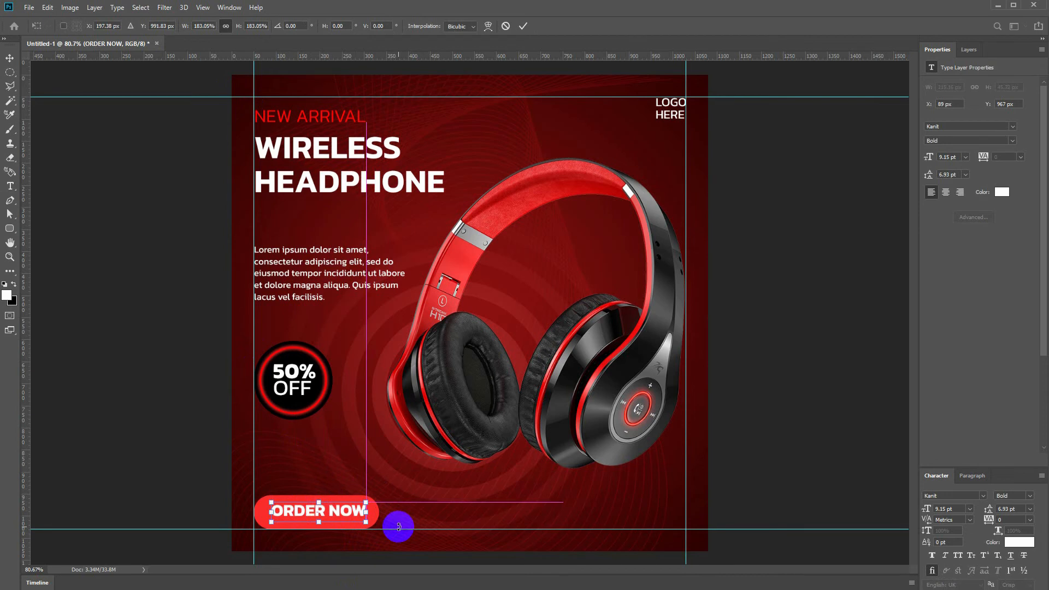
key(Left)
key(Left)
key(Left)
key(Down)
key(Left)
drag(363, 503, 366, 500)
key(Return)
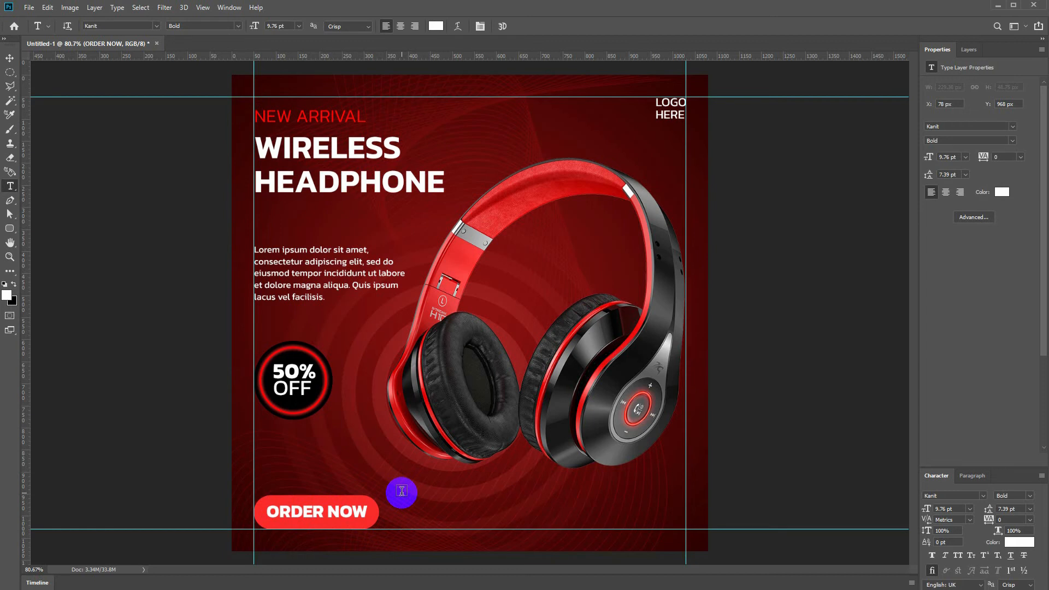
key(v)
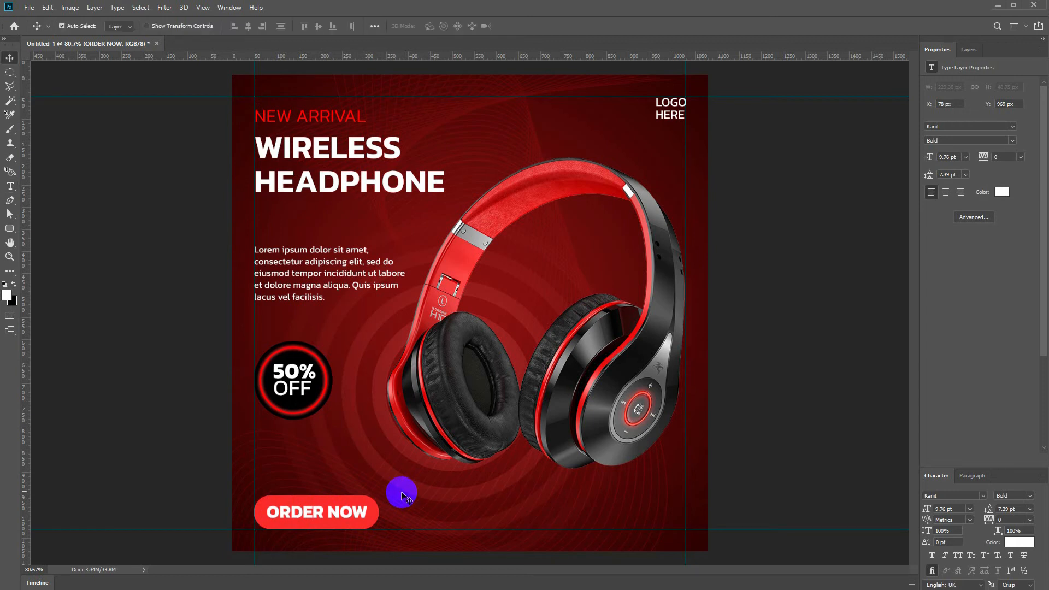
Step: Add a placeholder phone number in Bold below the headphones, enlarged to about 8.76 pt and aligned to the right guide
key(t)
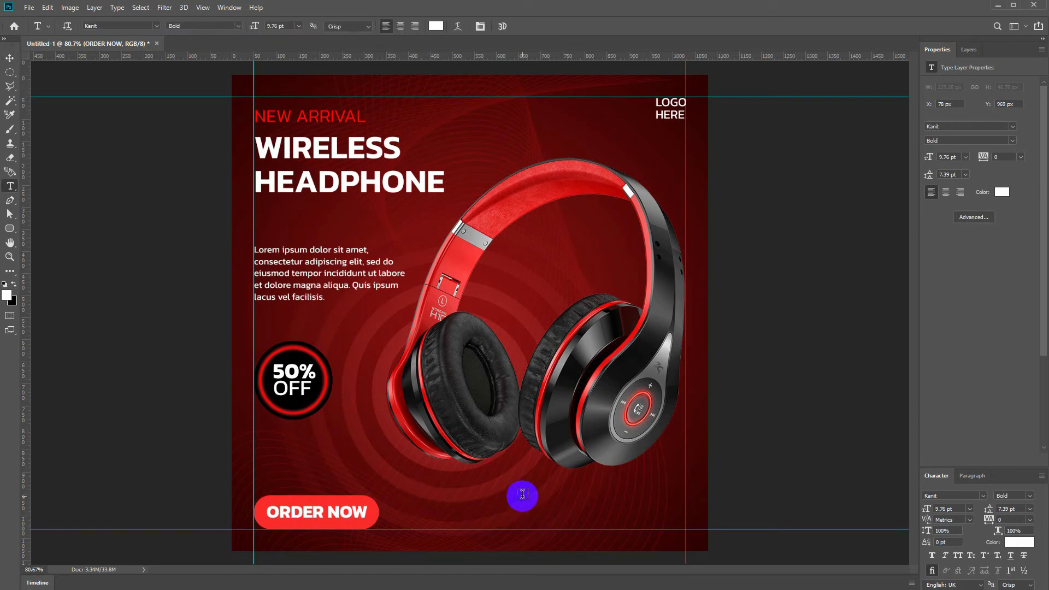
drag(526, 499, 592, 500)
text(+12)
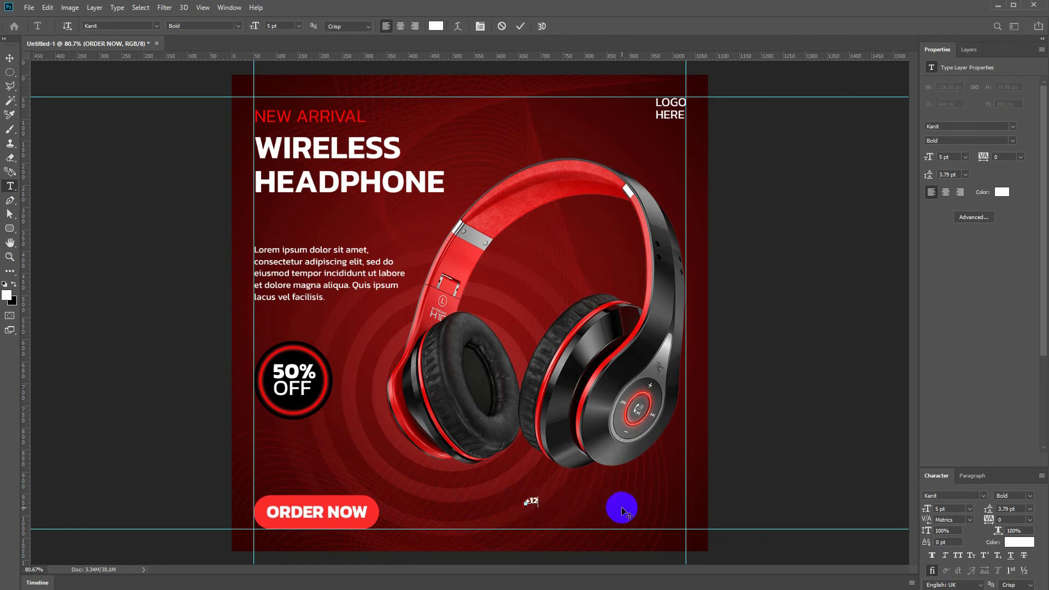
text(3 456 7890)
key(ctrl+Return)
key(ctrl+t)
drag(590, 507, 632, 529)
key(Return)
key(v)
double_click(631, 524)
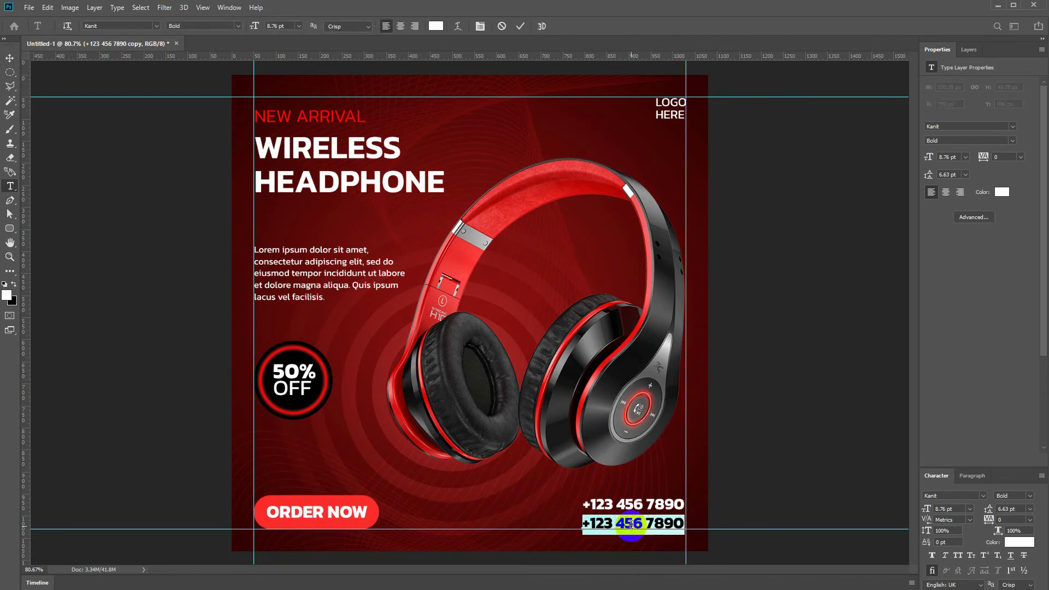
click(1030, 497)
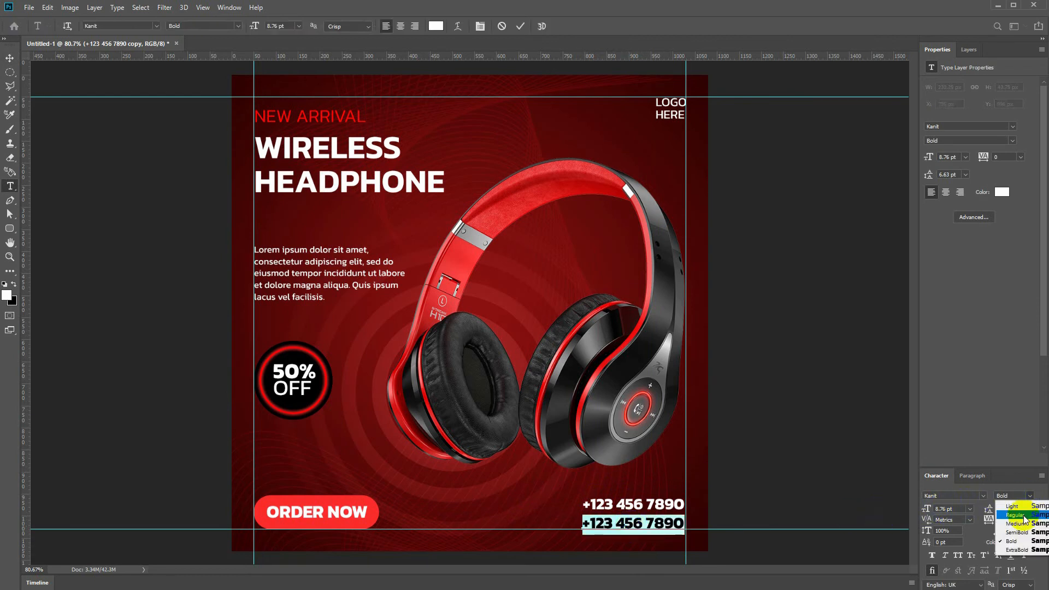
click(1016, 515)
triple_click(602, 523)
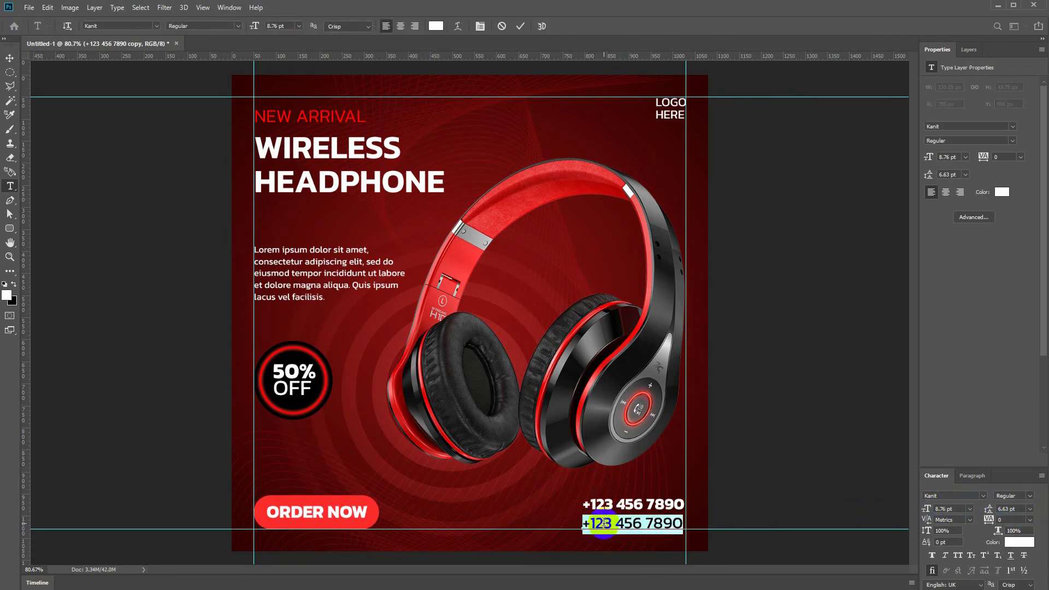
text(WWW.WEBSITE.CO)
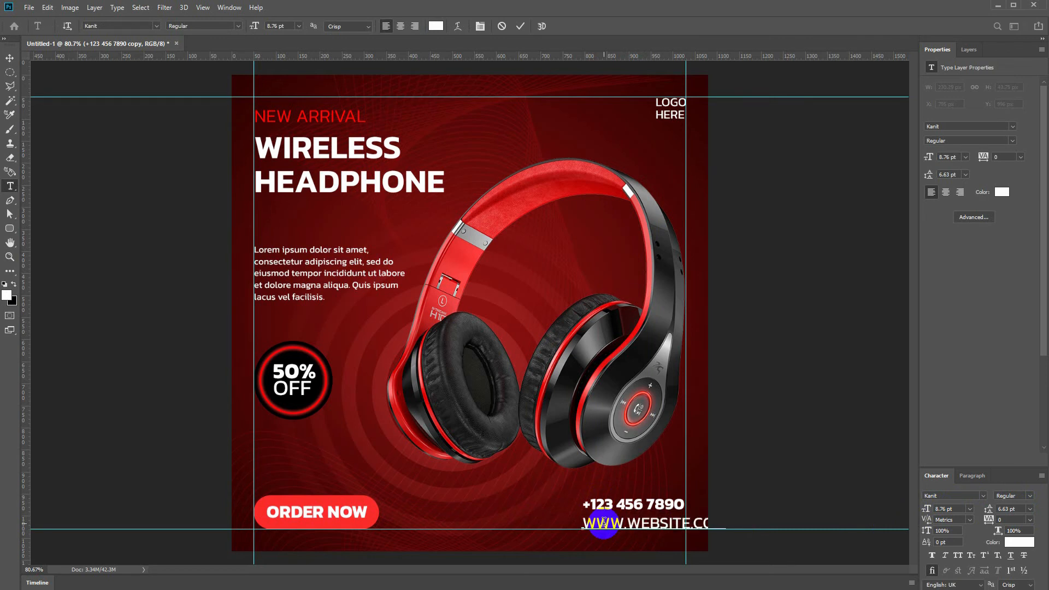
key(ctrl+Return)
Step: Shrink the website text to about 7.46 pt and align its end to the right guide
key(ctrl+t)
drag(626, 525, 554, 531)
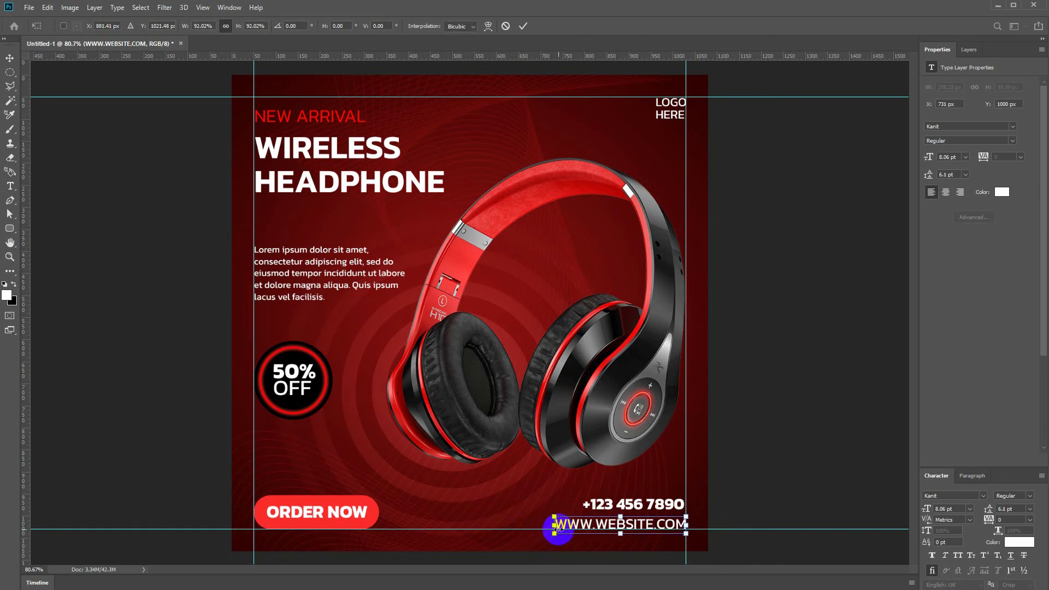
drag(555, 534, 565, 532)
key(Return)
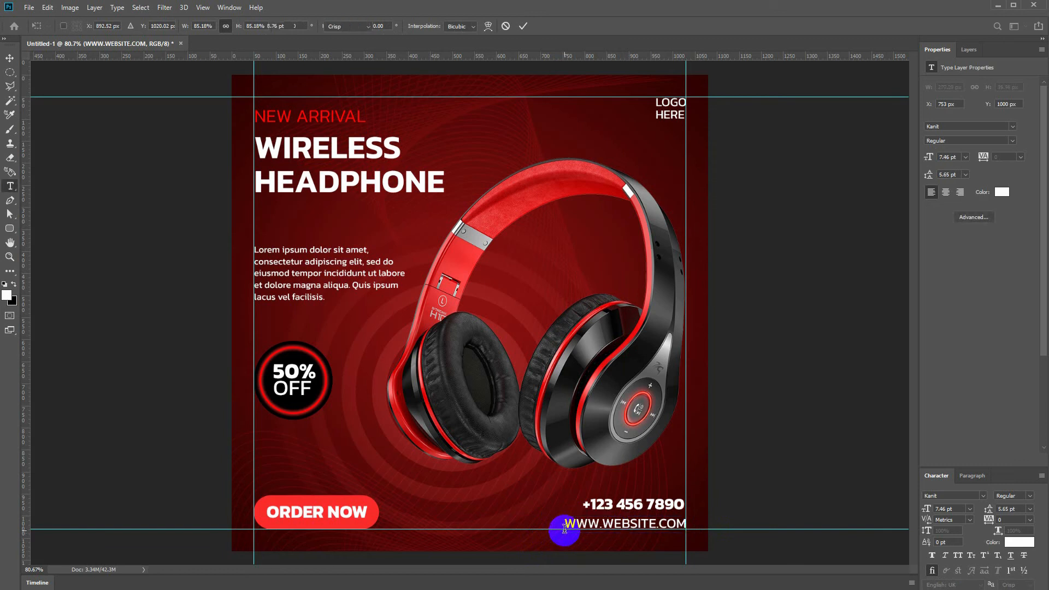
click(10, 58)
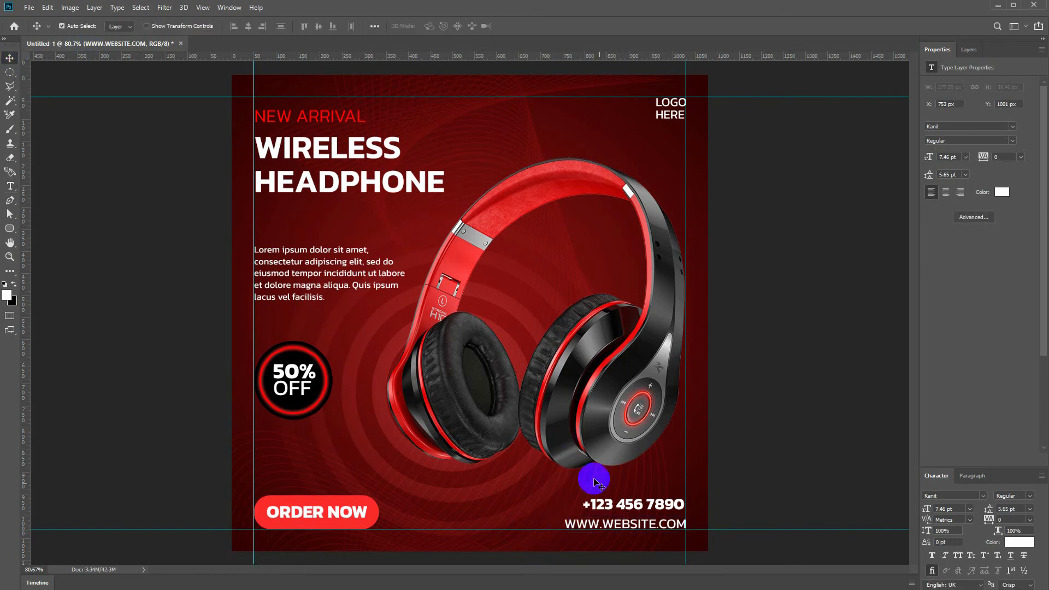
Step: Enlarge the phone number to about 10.38 pt so its width matches the website line below
click(620, 505)
drag(620, 505, 560, 517)
key(ctrl+t)
key(Return)
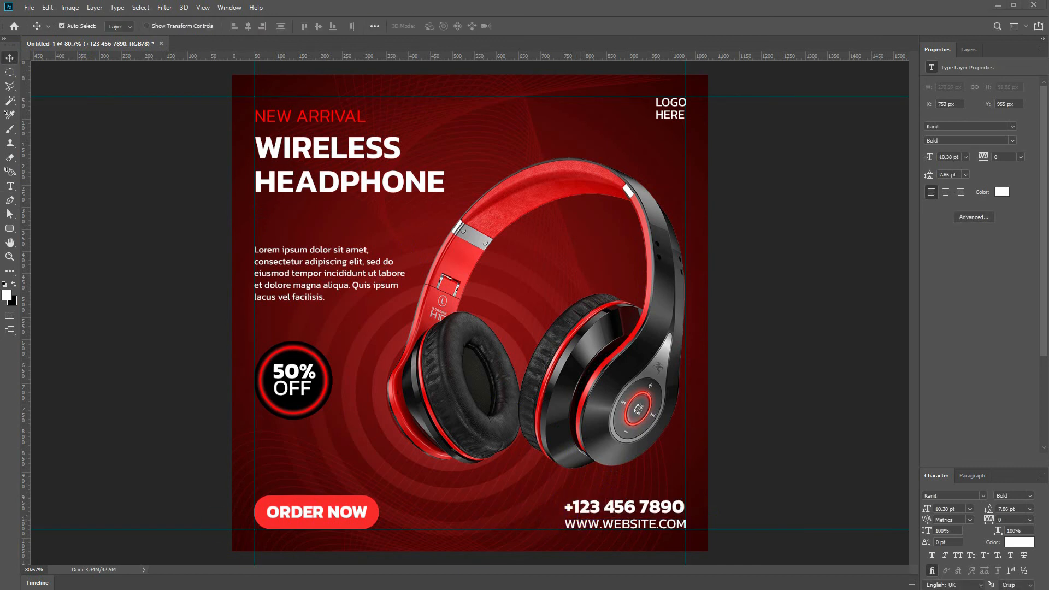
Step: Place the phone-call (2) icon image, scale it to about 32 px and move it in front of the phone number
drag(504, 492, 505, 493)
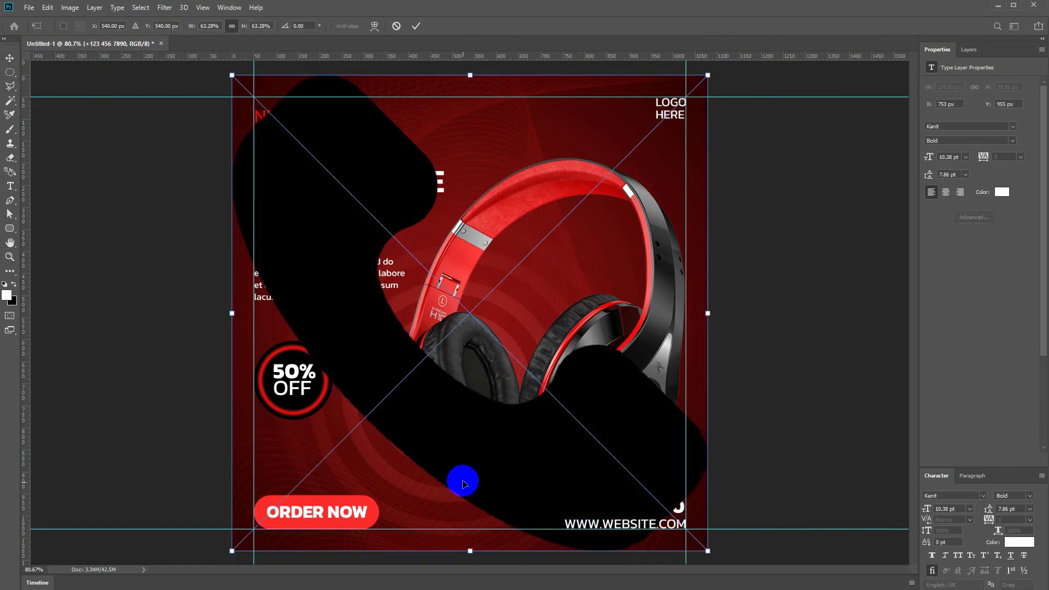
drag(708, 550, 454, 342)
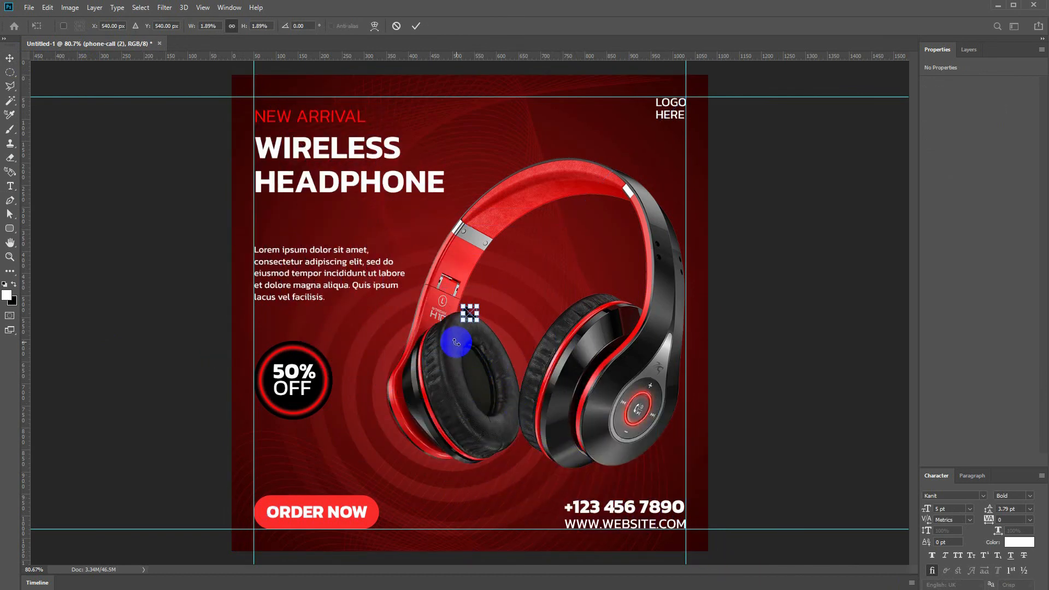
key(Return)
drag(466, 313, 539, 507)
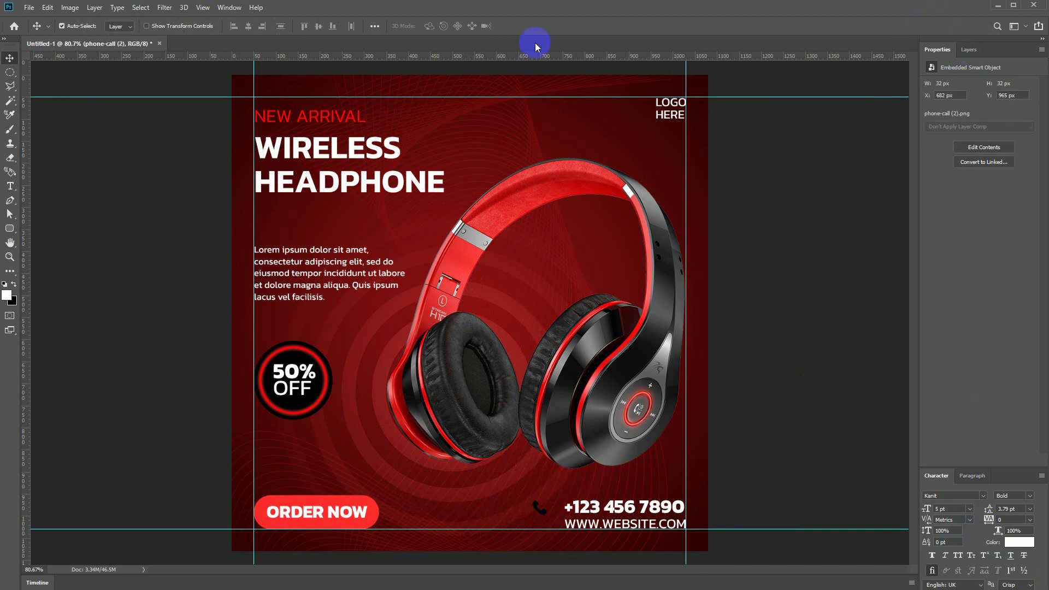
Step: Apply a Color Overlay to the phone icon using the red sampled from the ORDER NOW button
click(969, 49)
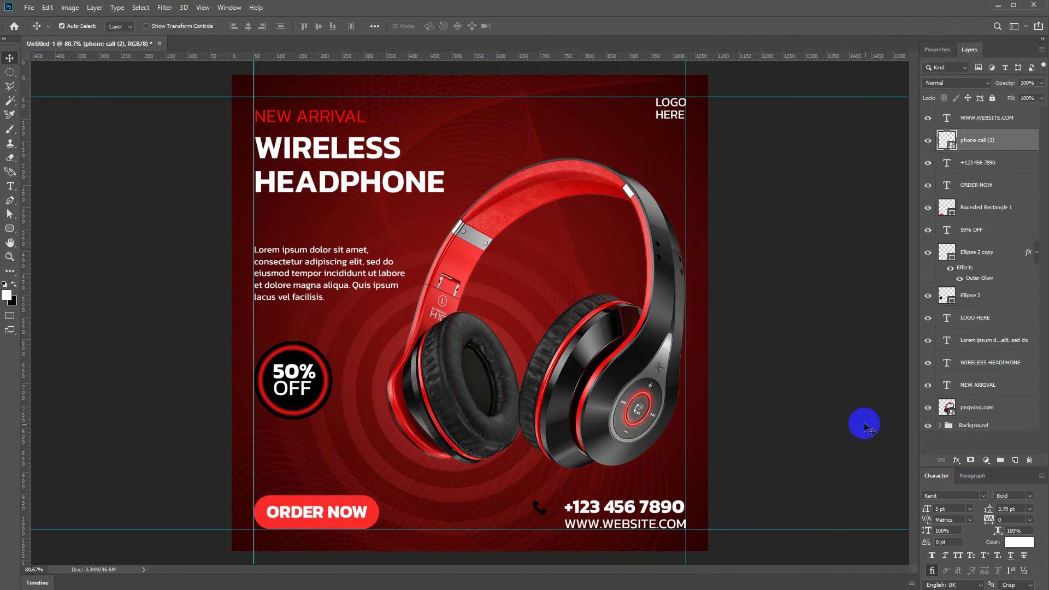
click(956, 460)
click(972, 534)
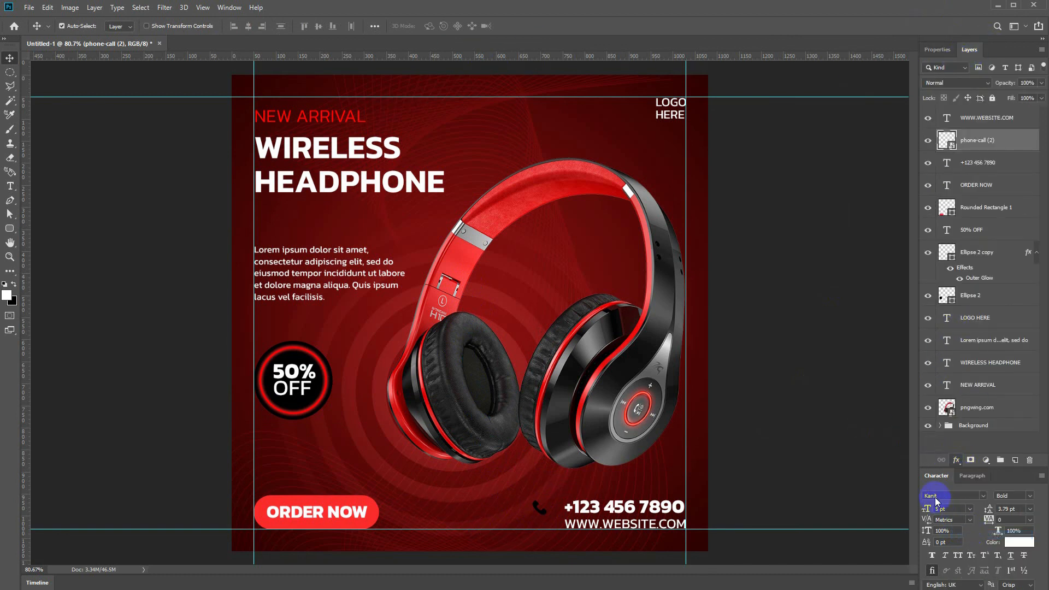
click(823, 284)
click(305, 499)
key(Return)
key(Return)
Step: Draw a white circle about 35 px wide between the phone icon and the phone number
scroll(556, 486, up, 1)
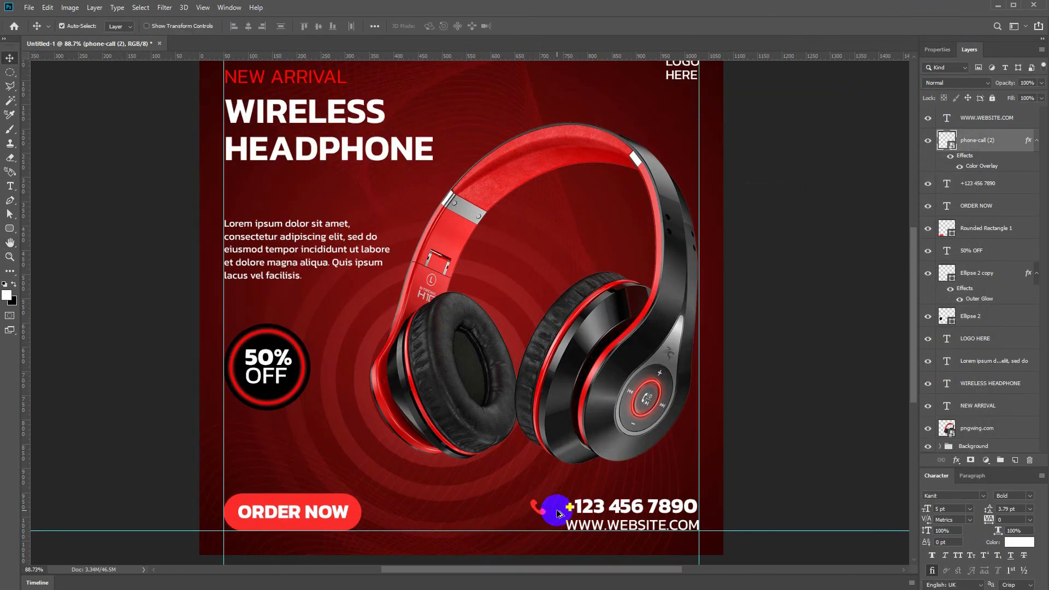
drag(10, 228, 62, 251)
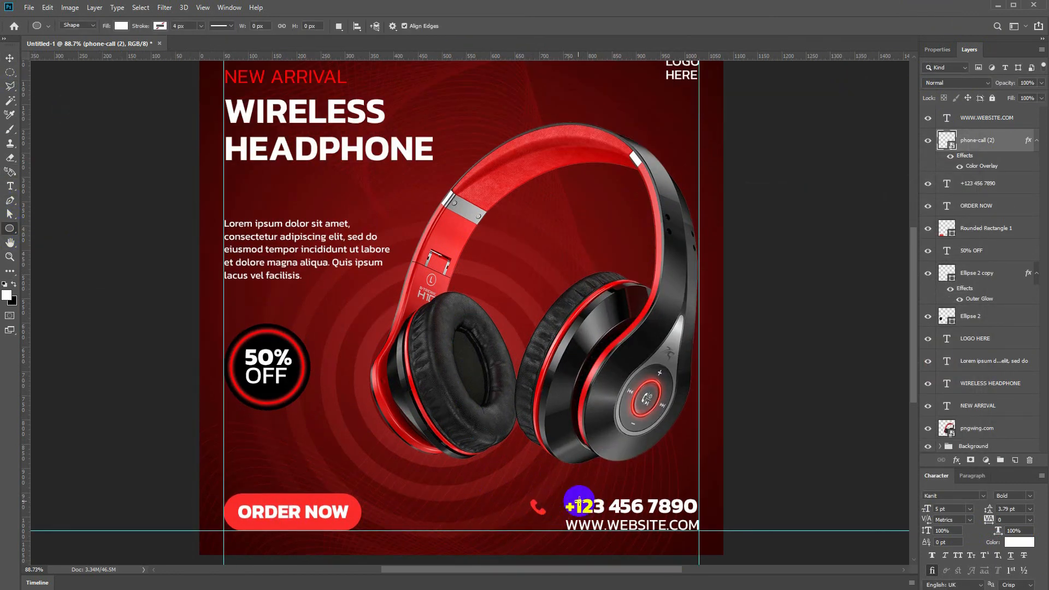
mouse_move(545, 501)
mouse_down()
mouse_move(558, 516)
mouse_move(538, 509)
mouse_up()
Step: Shrink the red phone icon to about 24 px and centre it on the white circle
key(v)
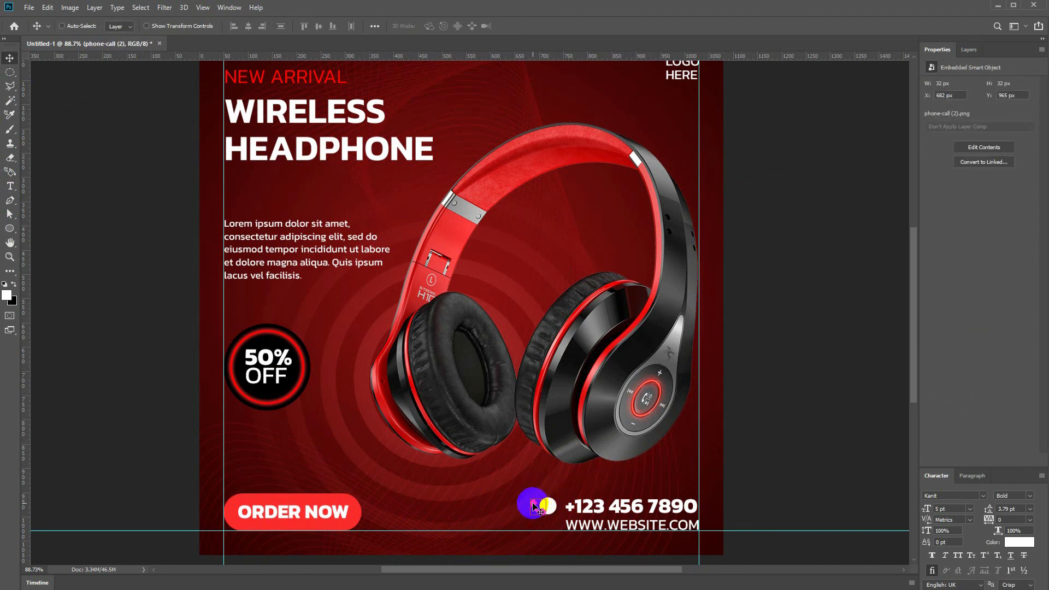
key(ctrl+t)
drag(530, 499, 533, 499)
key(Return)
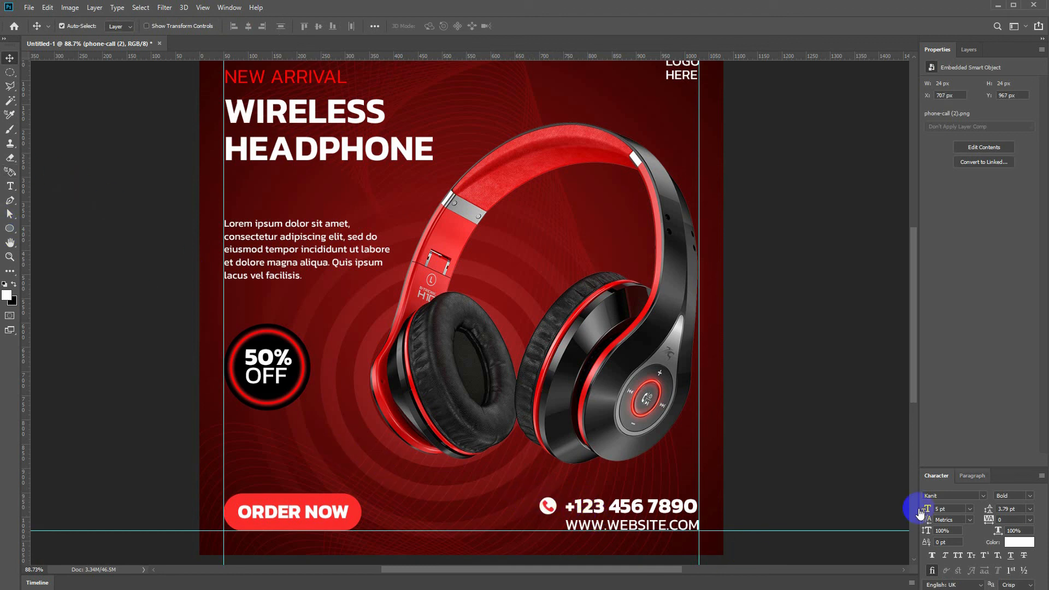
Step: Duplicate the white circle and move the copy straight down in front of the website text
click(968, 50)
click(964, 191)
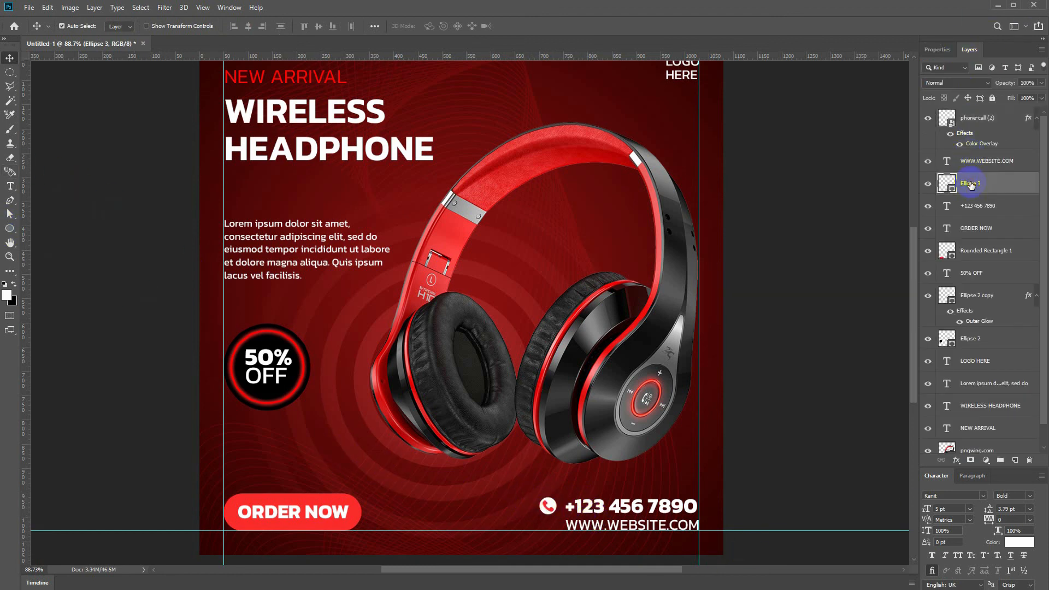
key(ctrl+j)
key(ctrl+t)
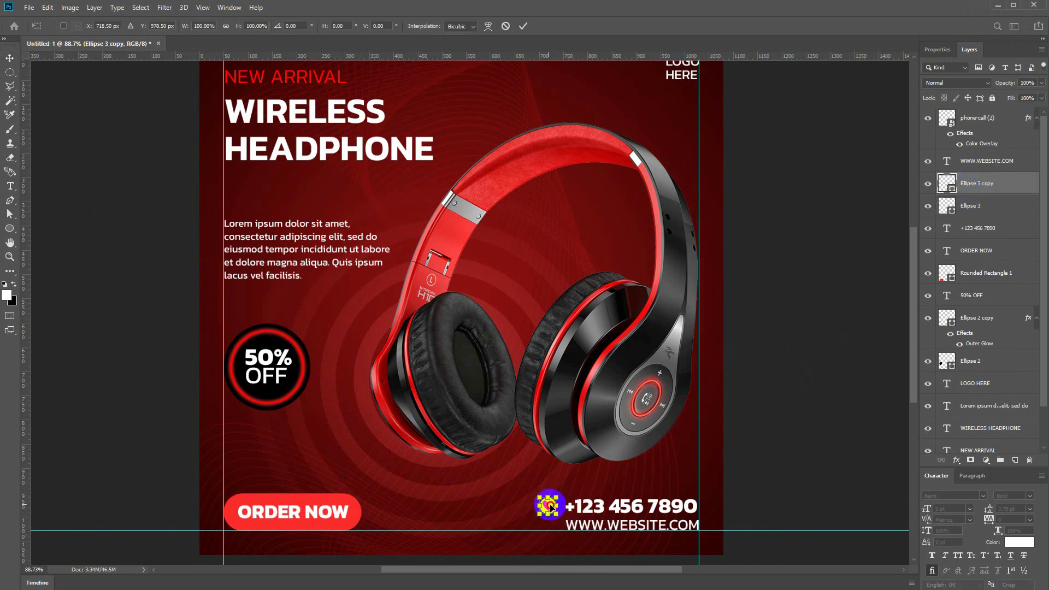
drag(549, 506, 548, 525)
key(Return)
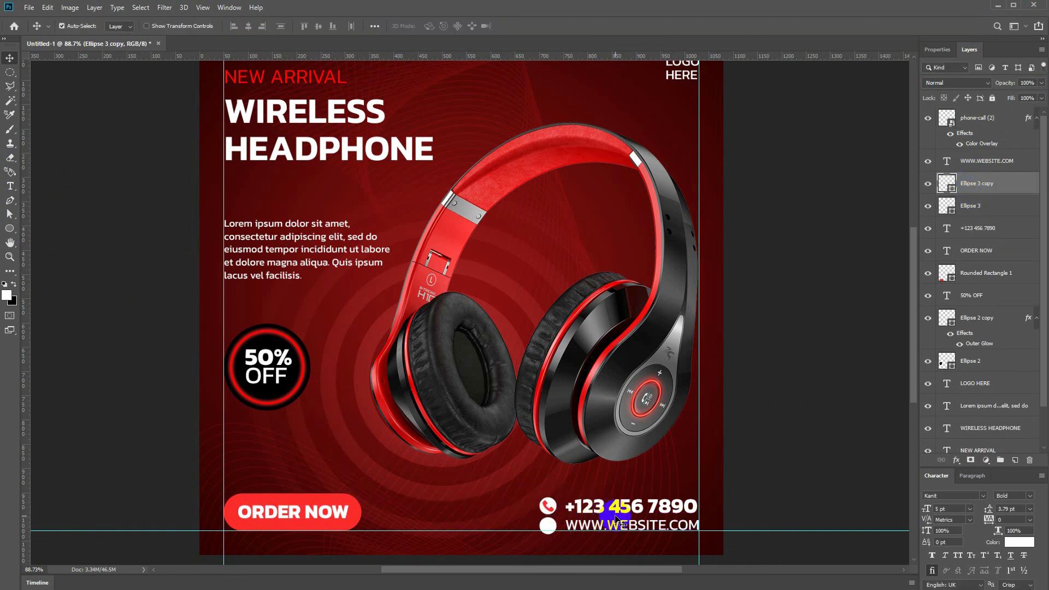
Step: Draw a globe custom shape about 27 px wide beside the two white circles
click(10, 228)
click(39, 281)
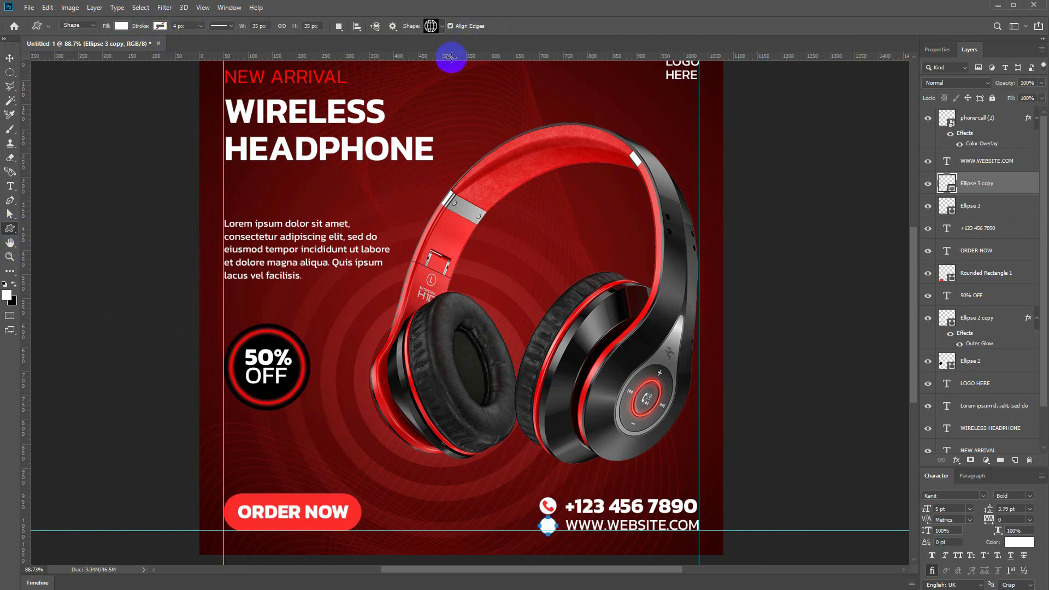
drag(513, 504, 531, 520)
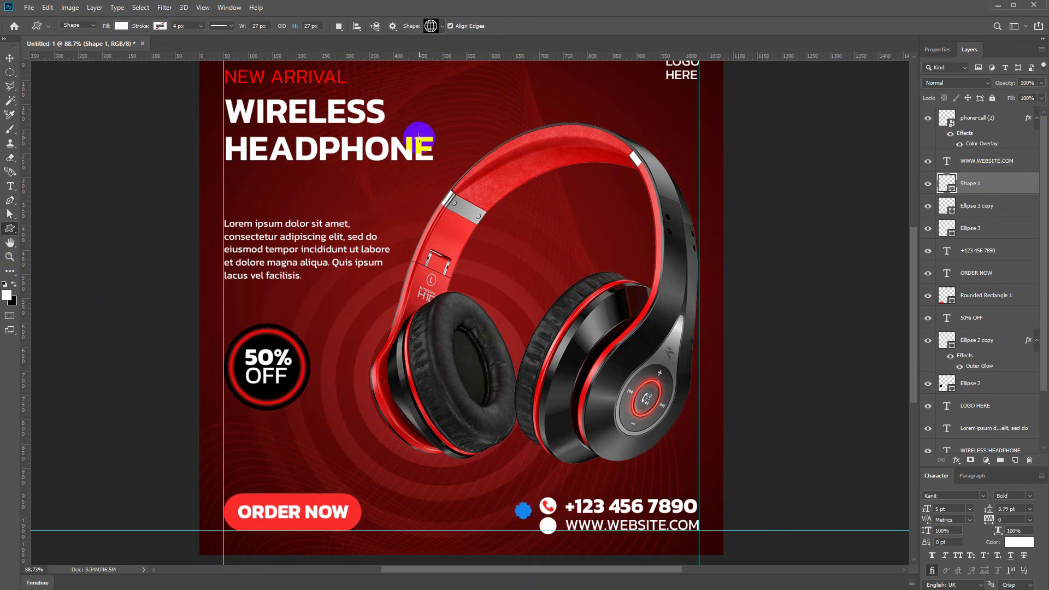
Step: Recolour the globe shape with the red sampled from the ORDER NOW button
double_click(947, 183)
click(319, 501)
key(Return)
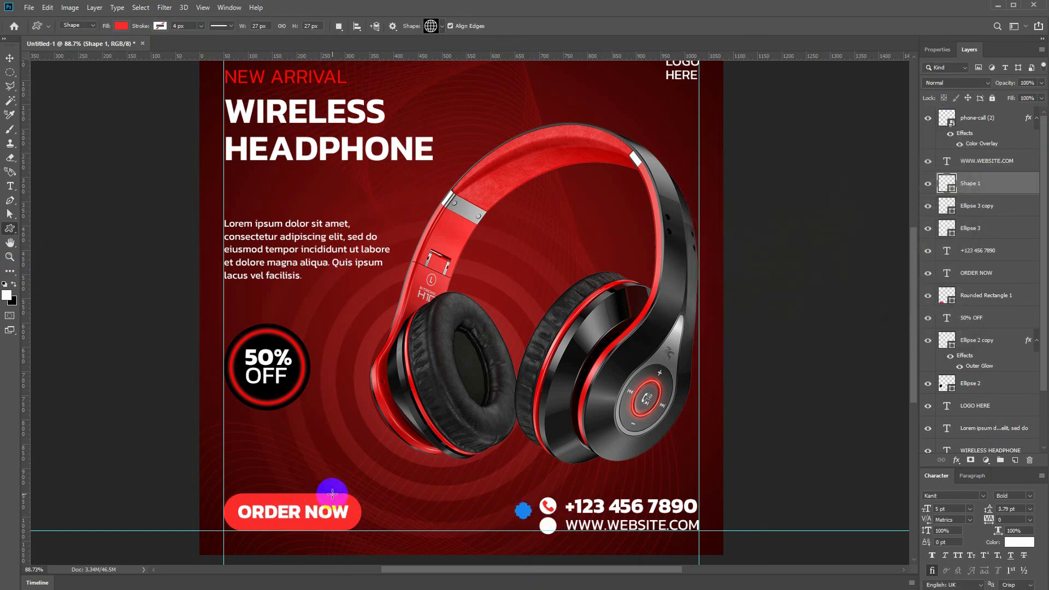
Step: Move the red globe onto the white circle beside the website text and scale it down slightly to fit inside
click(9, 58)
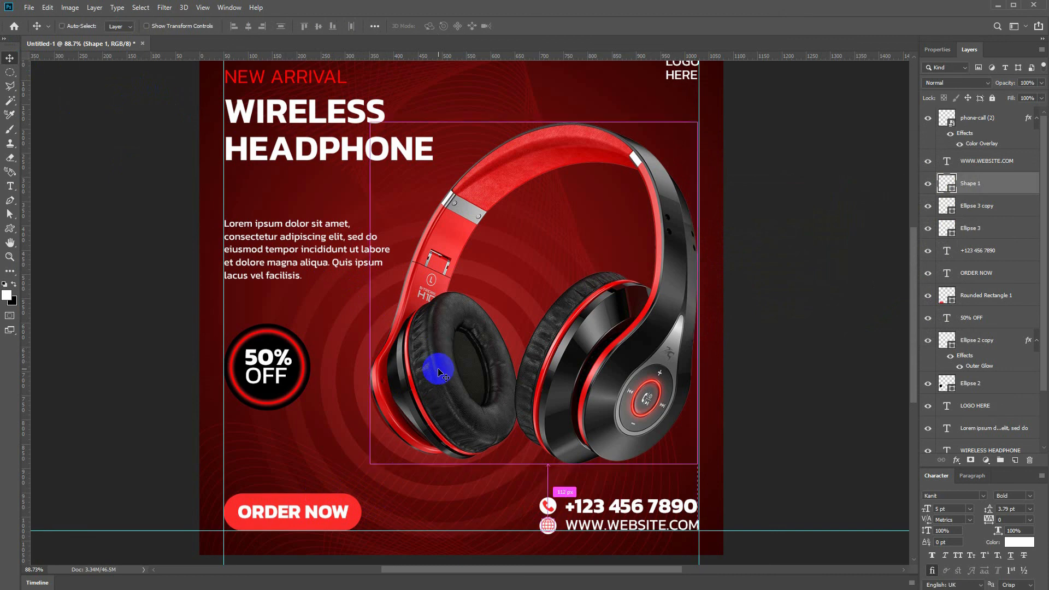
key(ctrl+t)
scroll(546, 512, up, 6)
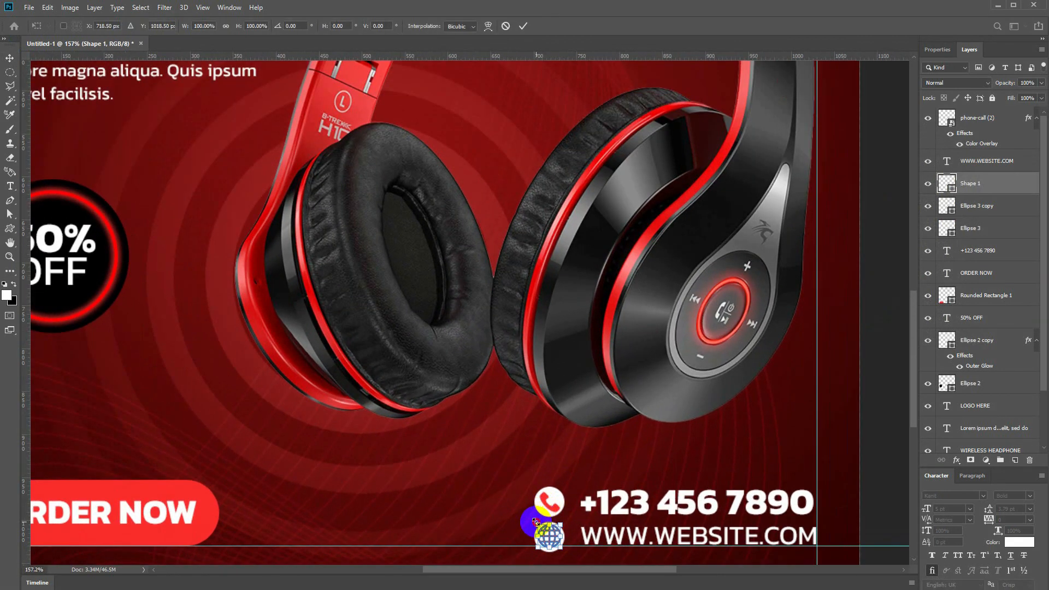
key(Return)
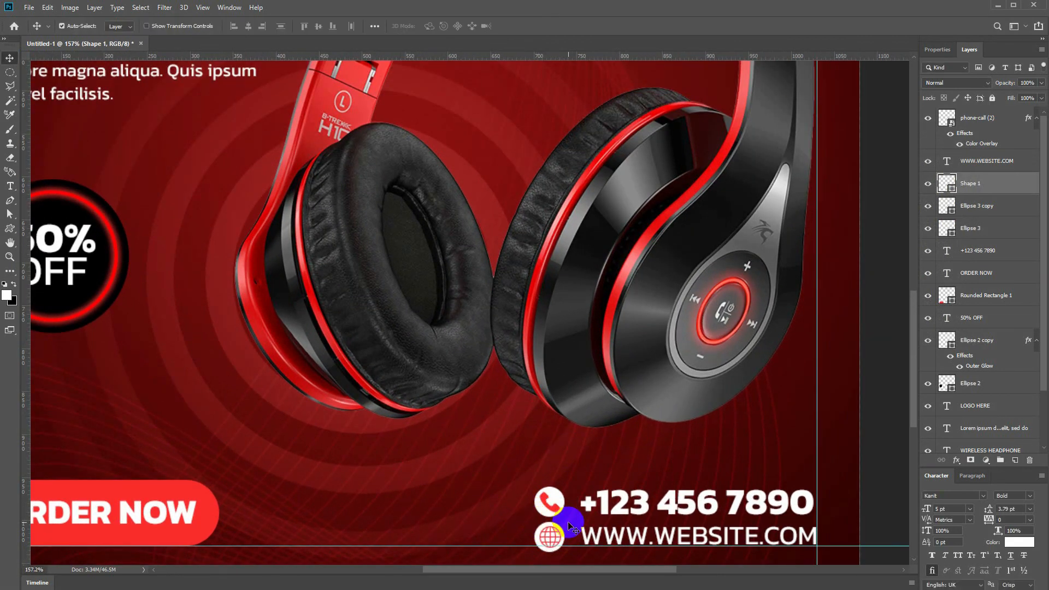
Step: Hide the guides and deselect all layers to show the whole finished design
scroll(388, 452, down, 6)
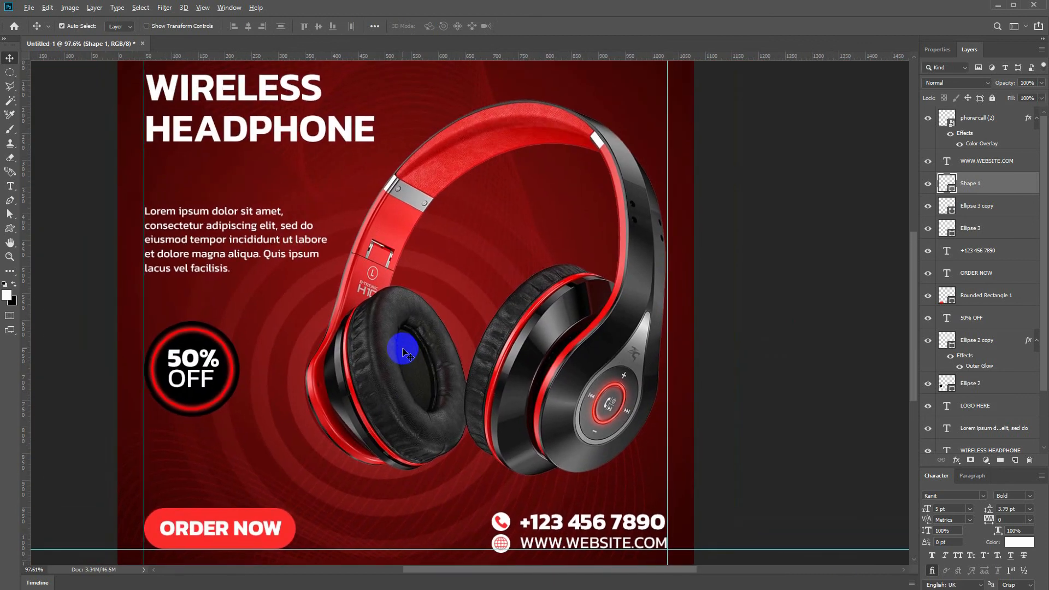
key(ctrl+semicolon)
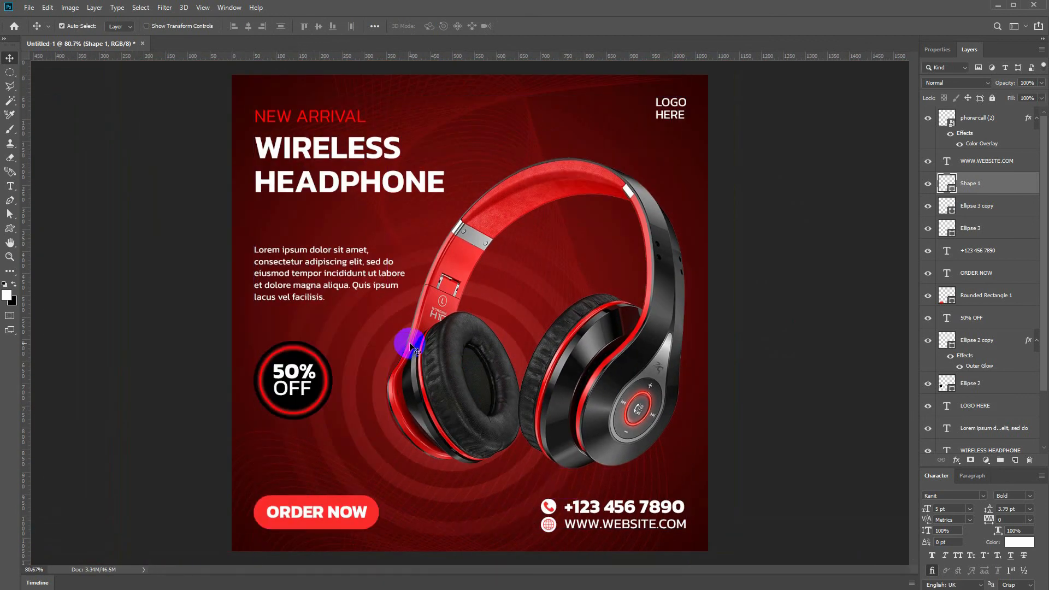
click(788, 252)
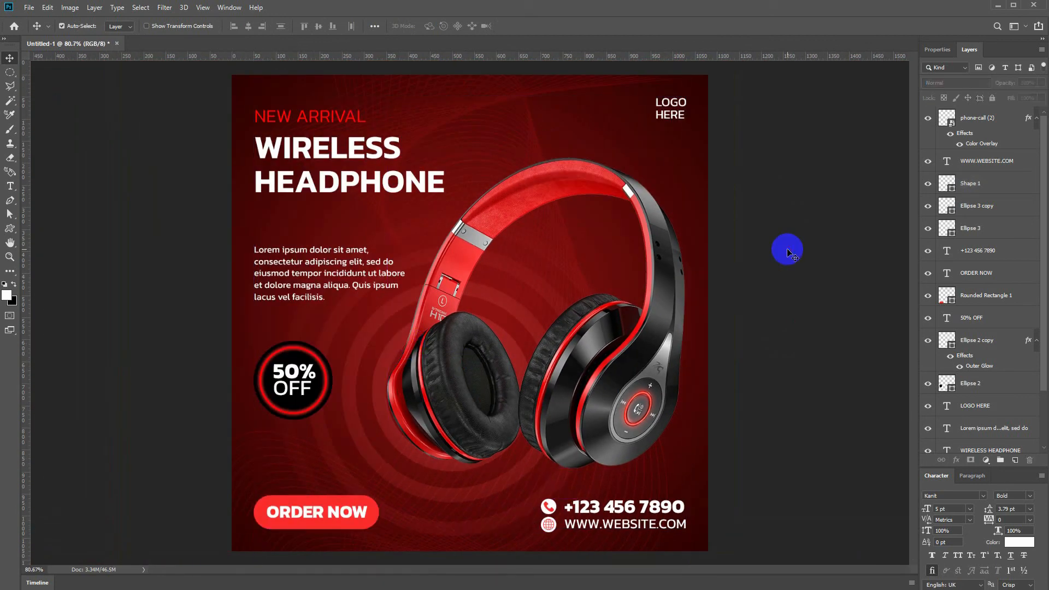